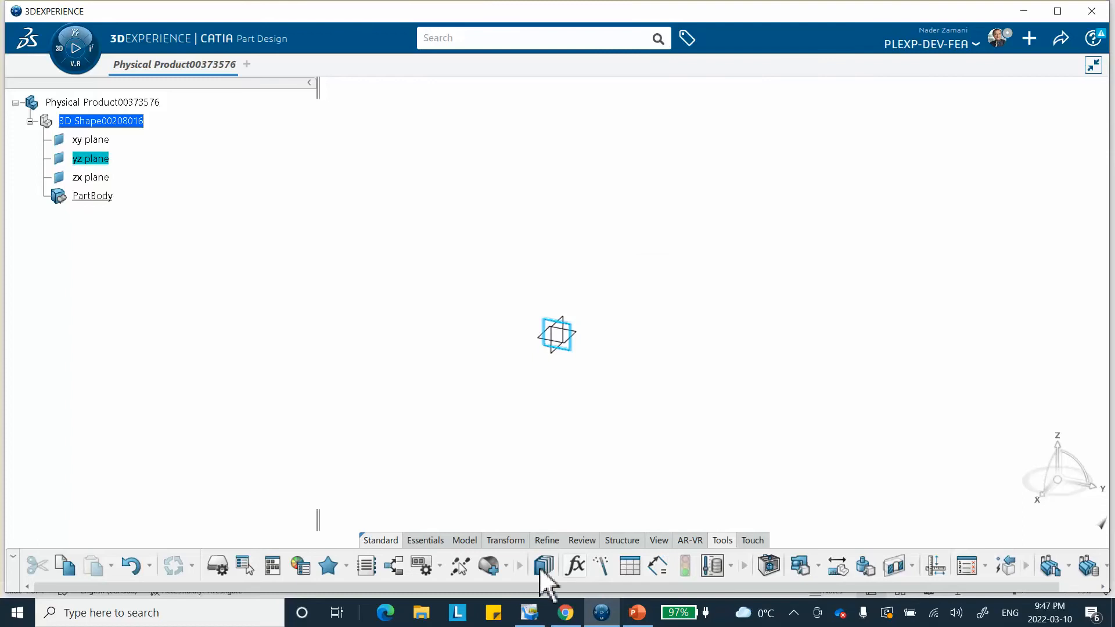
Step: Sketch a rectangle about 1.8 in high on the yz plane, with its lower-left corner at the origin
click(425, 541)
click(246, 565)
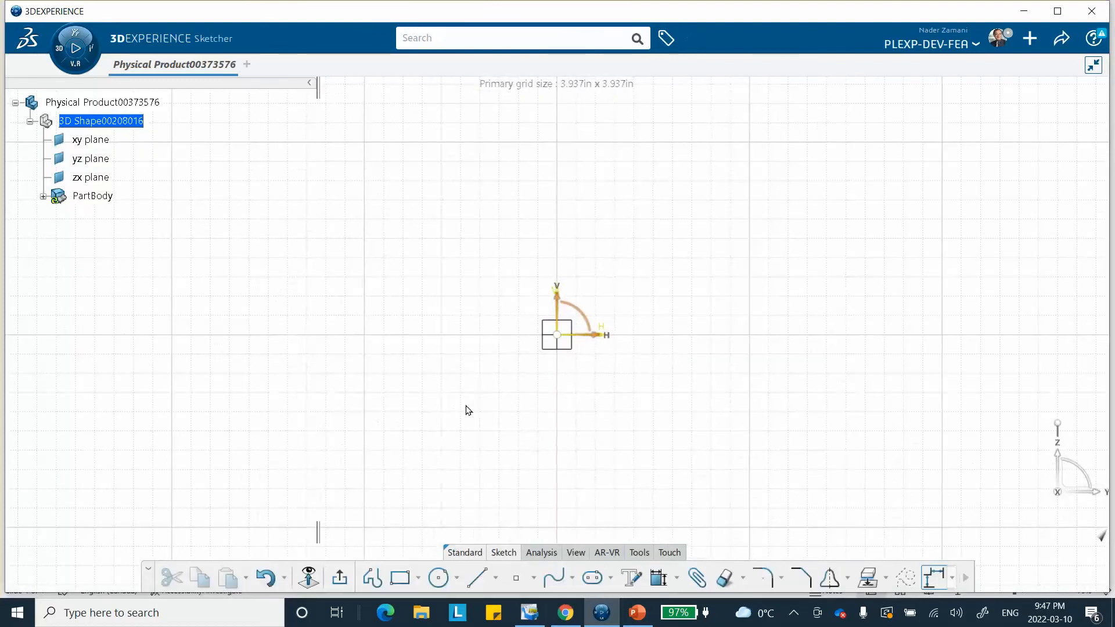
click(399, 577)
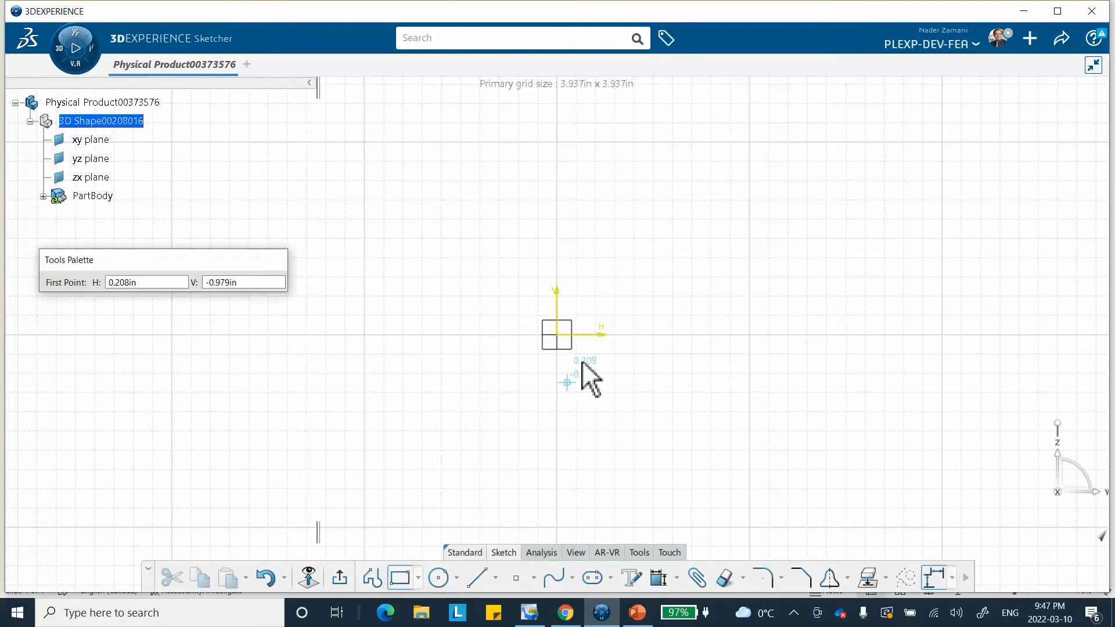
click(556, 335)
click(672, 247)
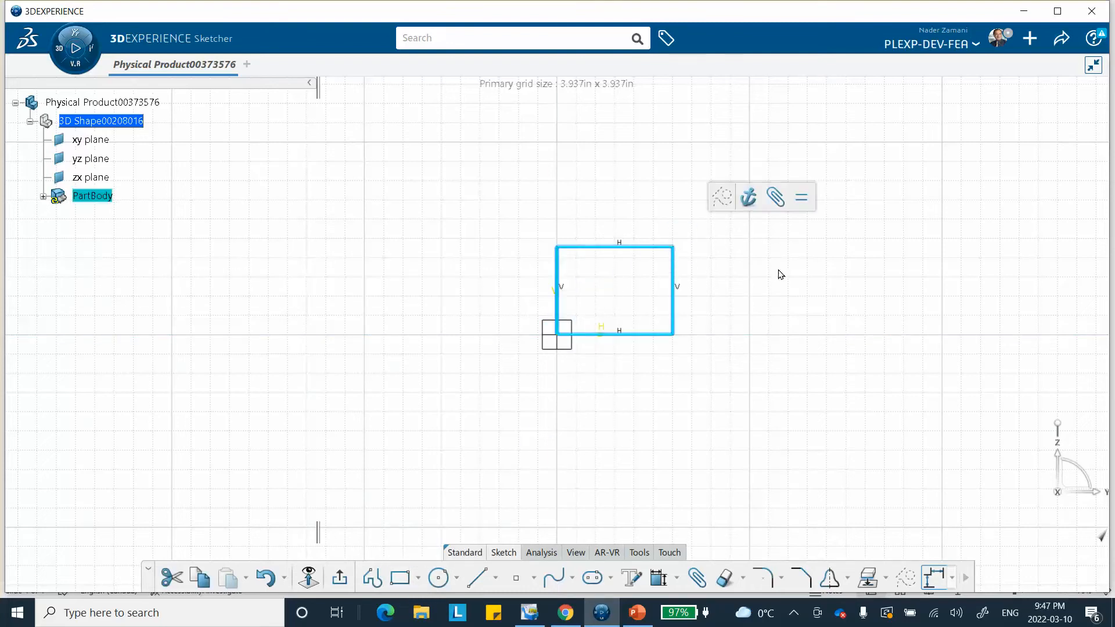
Step: Dimension the rectangle's height and width, setting both to 1 in
click(657, 578)
click(672, 315)
double_click(714, 312)
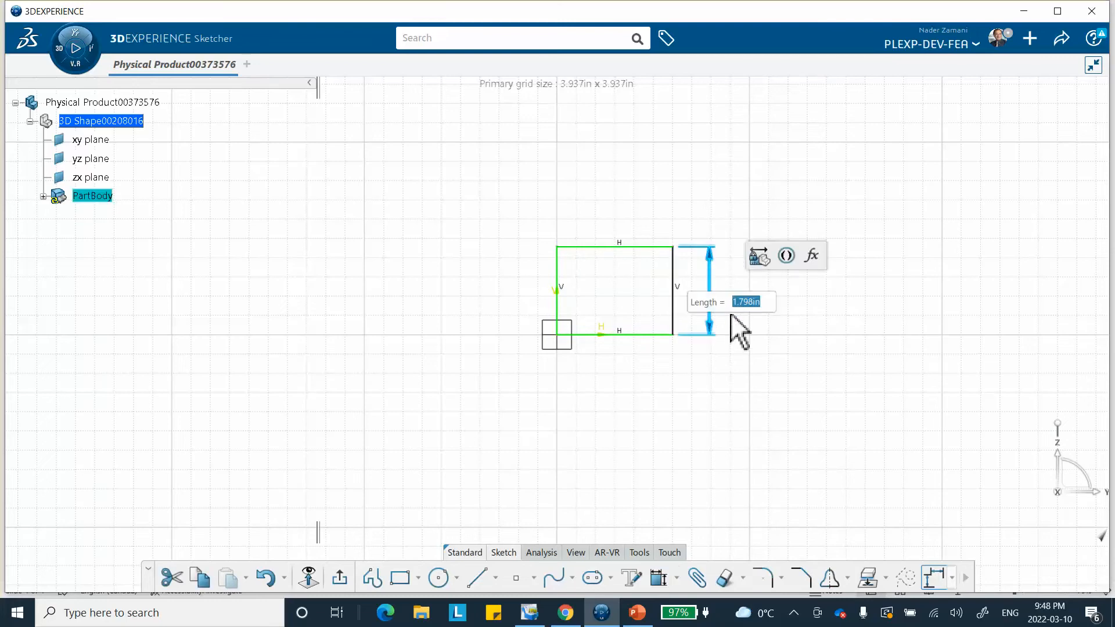
text(1)
key(Return)
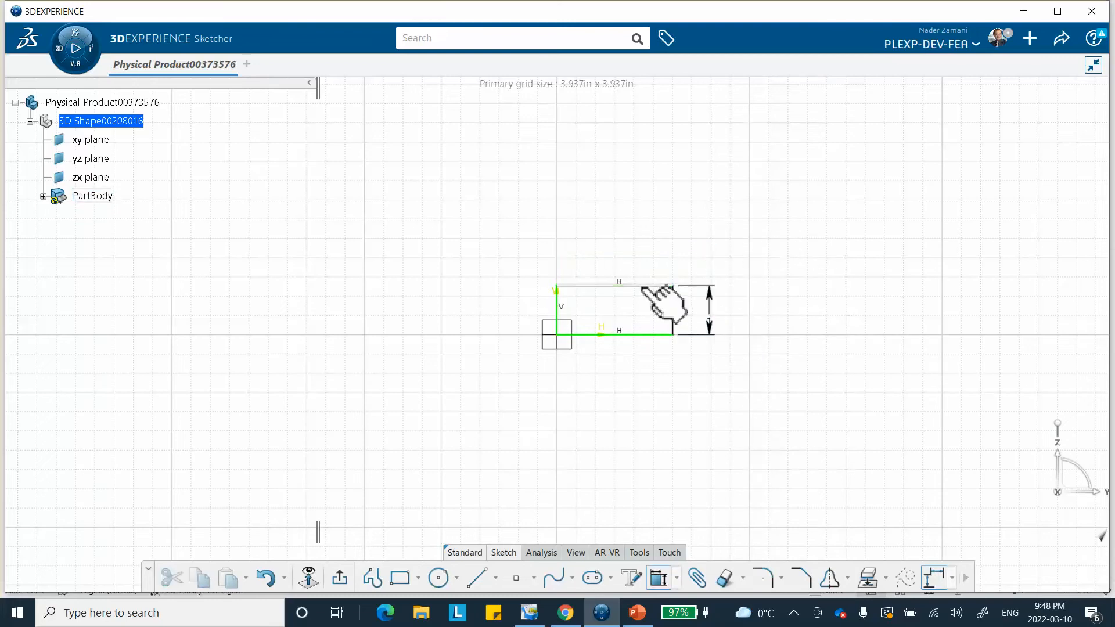
click(642, 285)
double_click(620, 239)
text(1)
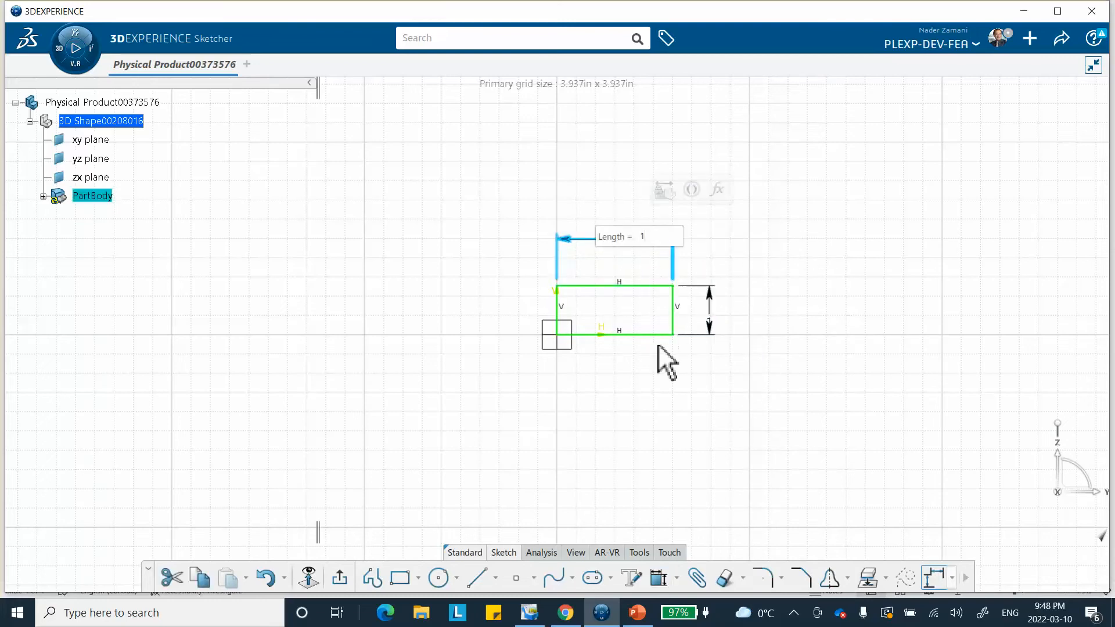
key(Return)
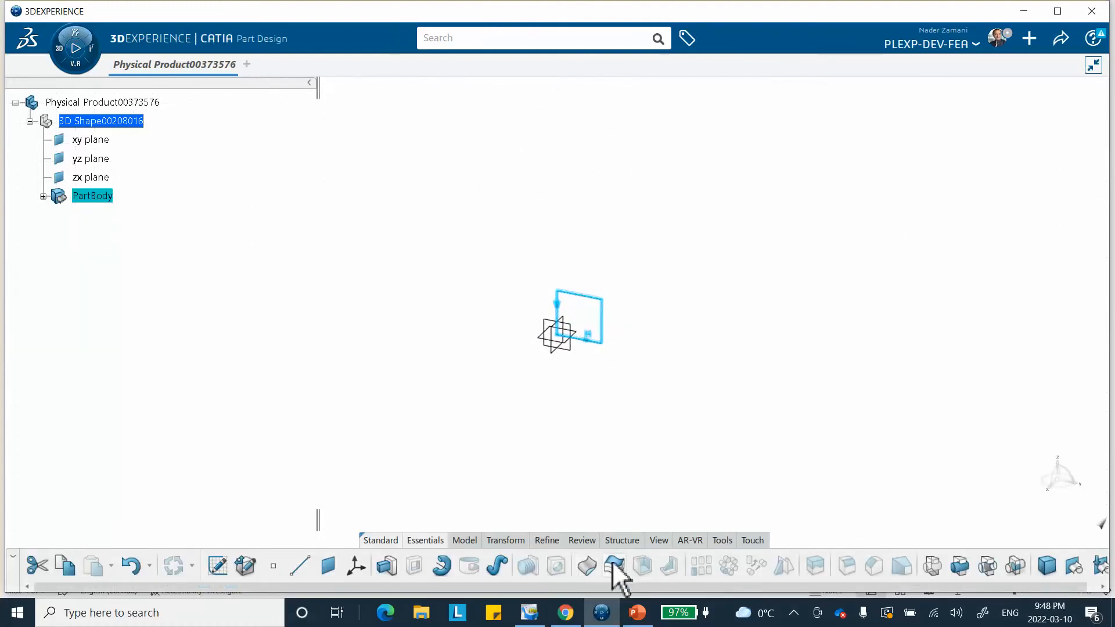
Step: Pad the square sketch into a long solid bar
click(390, 565)
text(1)
key(Return)
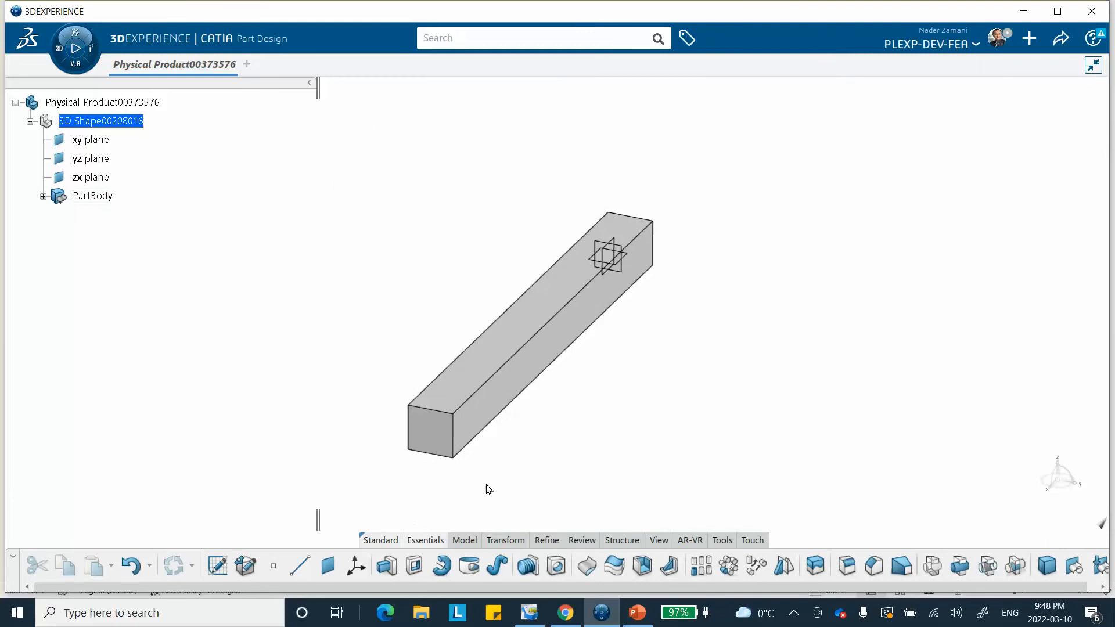
Step: Create one core material titled feature-manager-video with a Simulation Domain
click(723, 541)
click(489, 566)
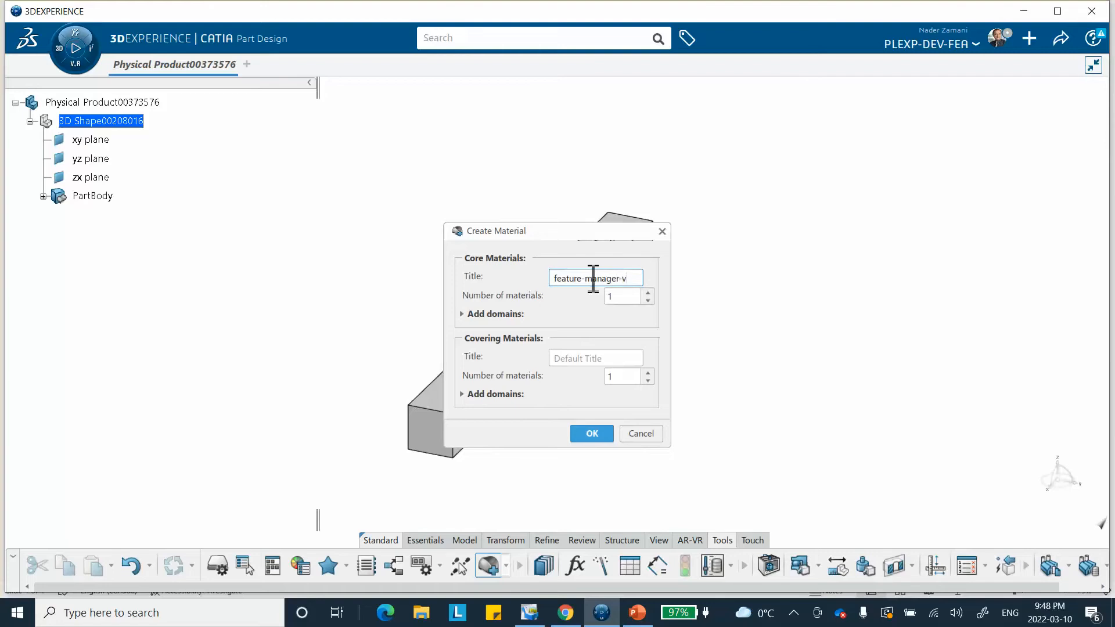
text(o)
click(462, 314)
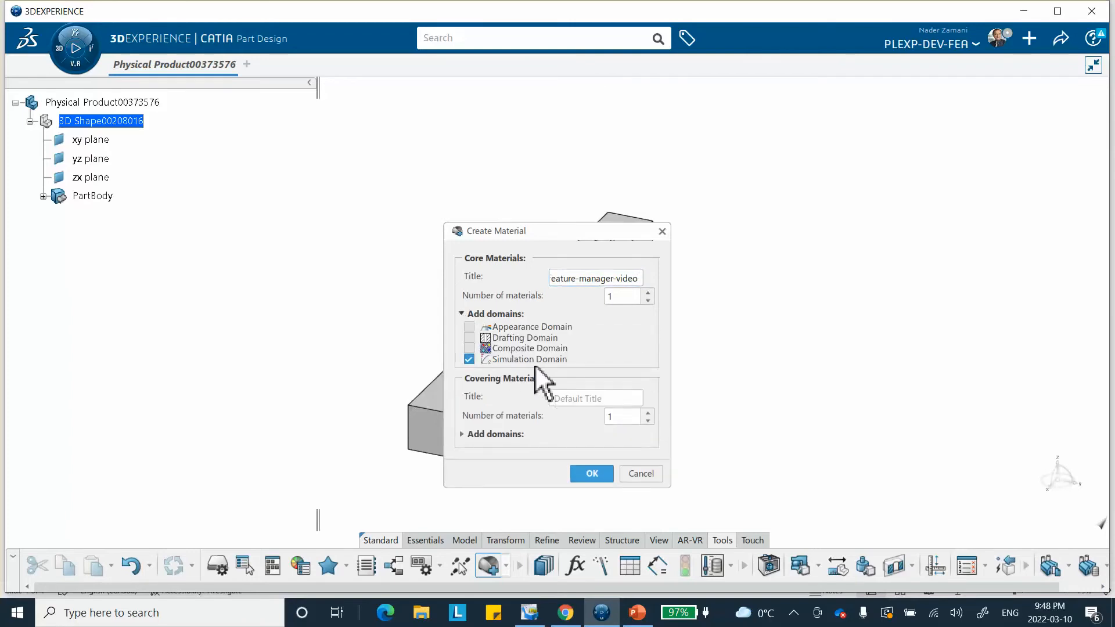
click(593, 472)
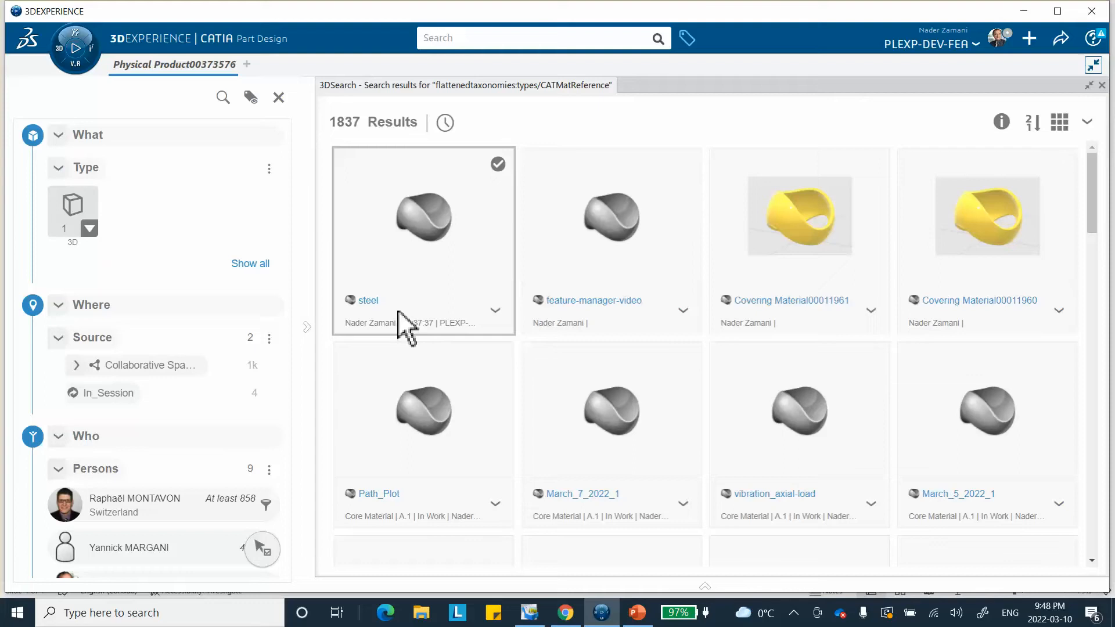
Step: Apply the feature-manager-video material to the root physical product and close the material search results
click(619, 234)
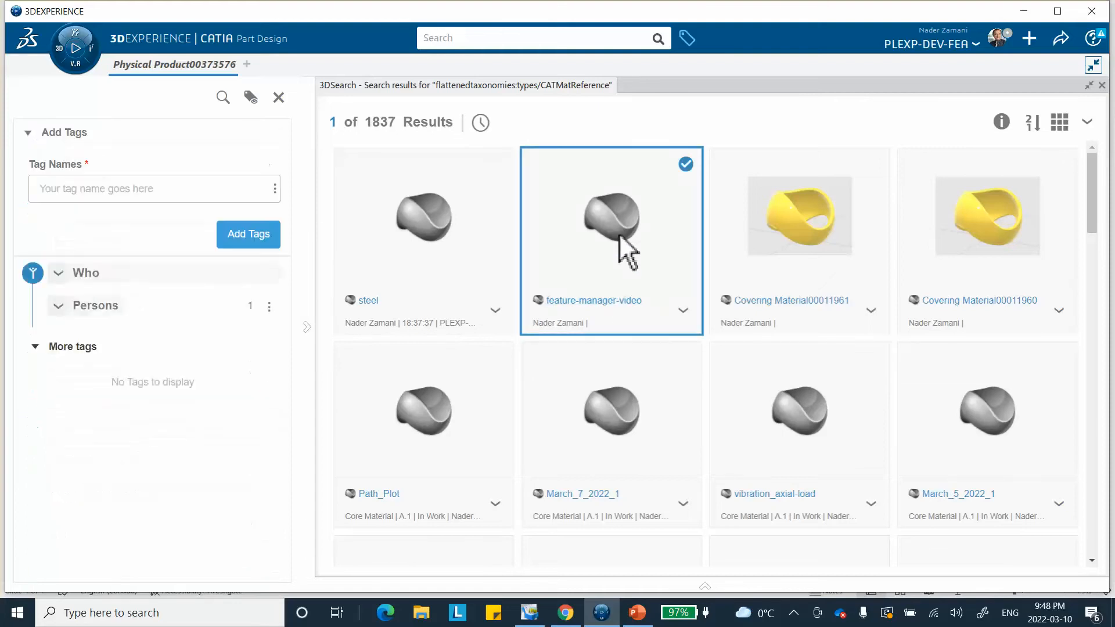
right_click(620, 237)
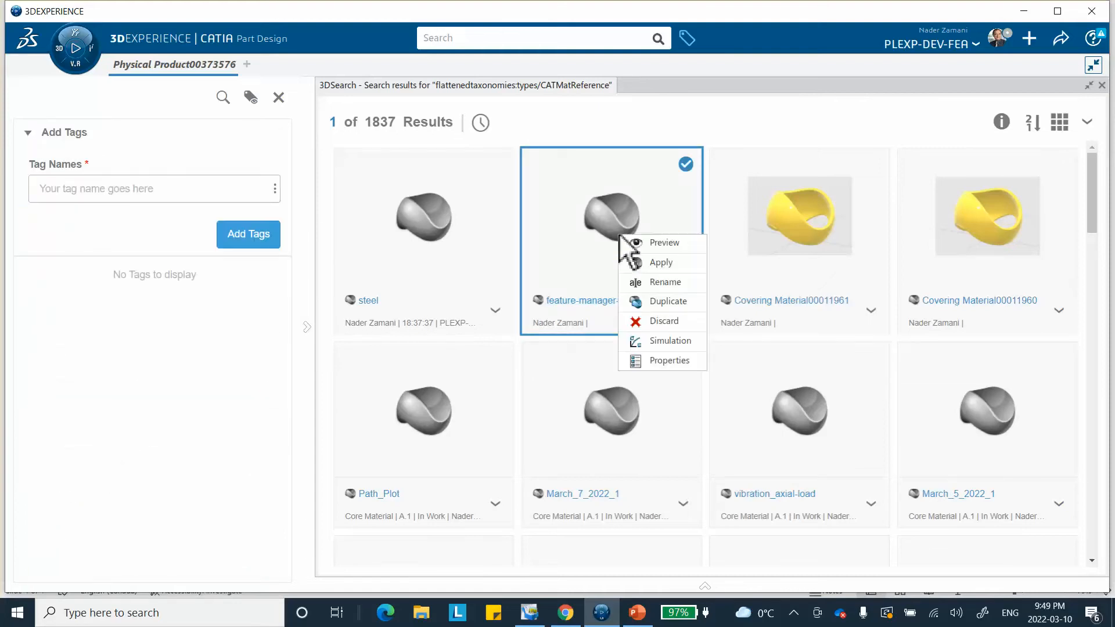
click(649, 258)
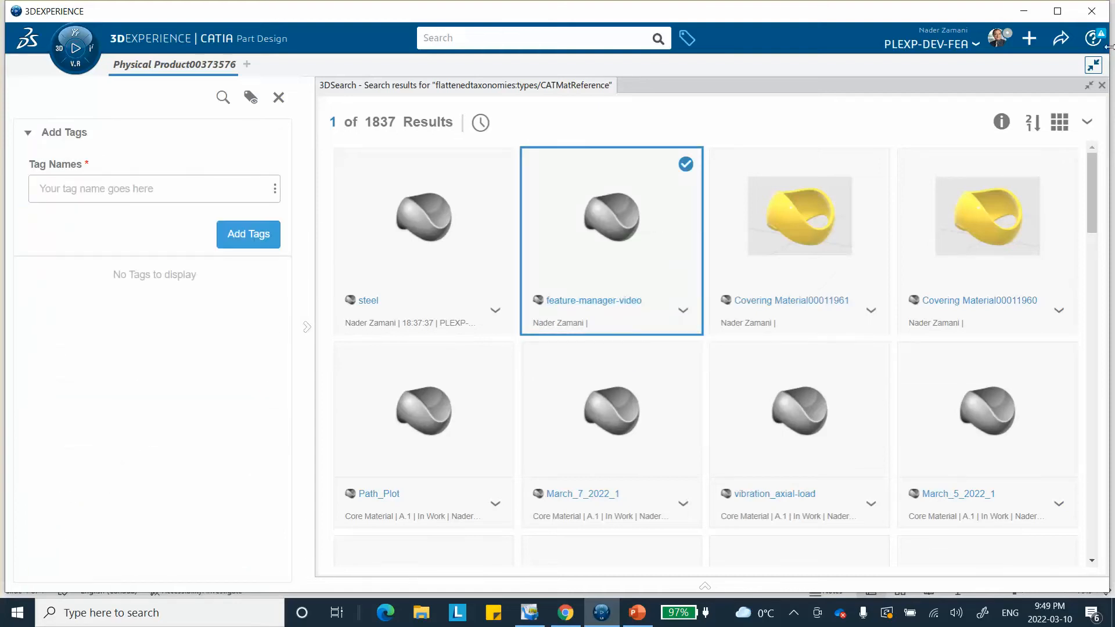
click(1101, 85)
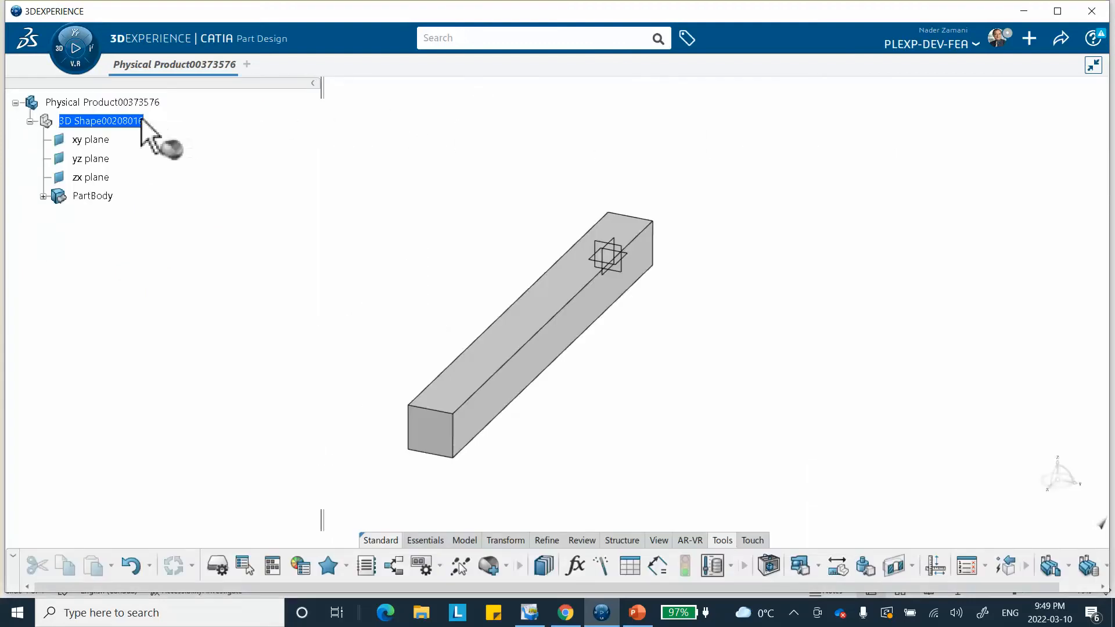
click(133, 102)
click(412, 119)
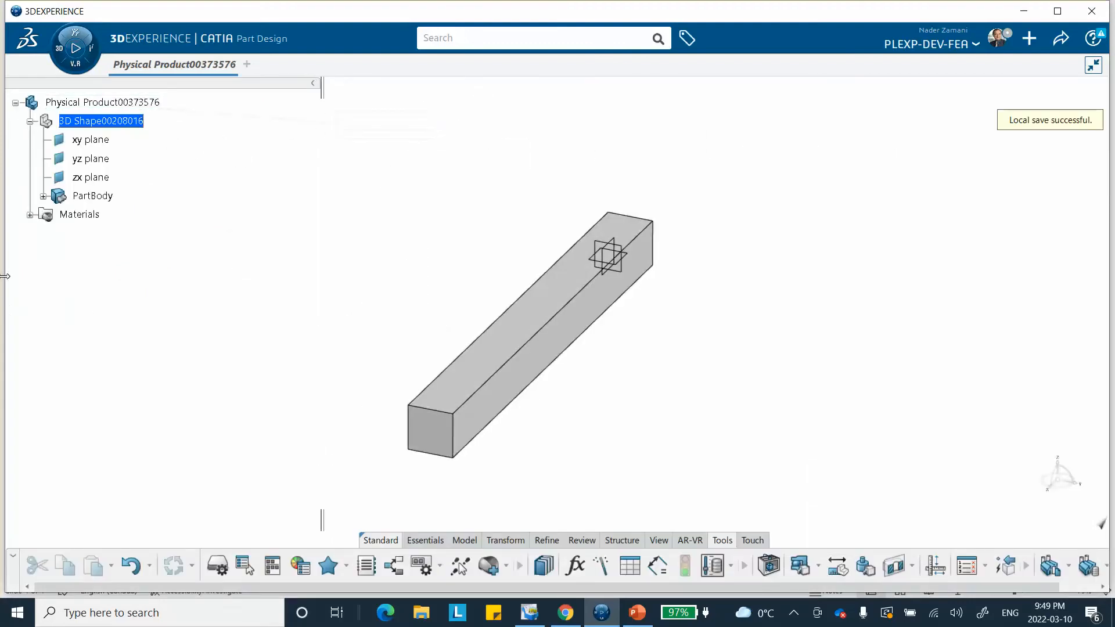
Step: Open the simulation domain definition of the feature-manager-video material
click(29, 216)
click(43, 234)
click(148, 252)
double_click(132, 252)
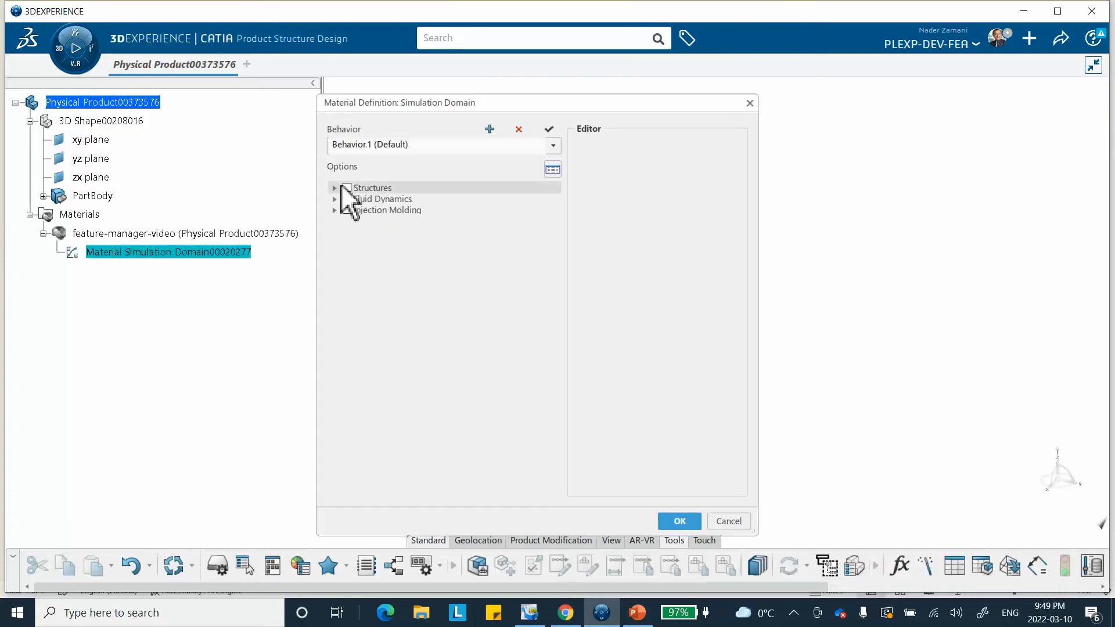
Step: Enable the Elastic behavior under the Abaqus Multiphysics mechanical elasticity options for structures
click(335, 188)
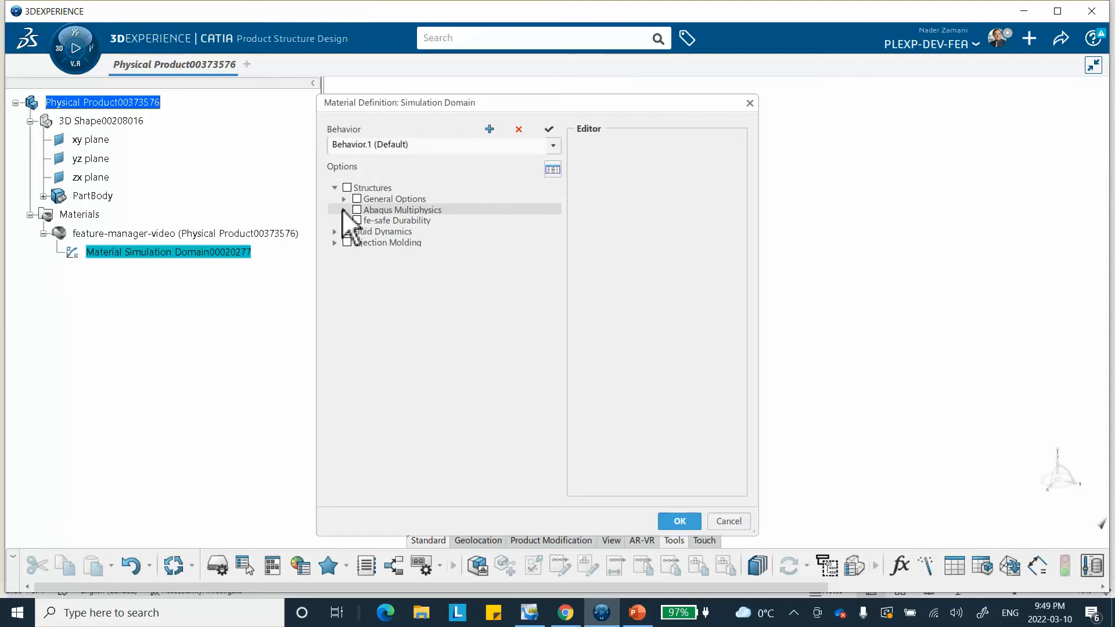
click(343, 210)
click(353, 221)
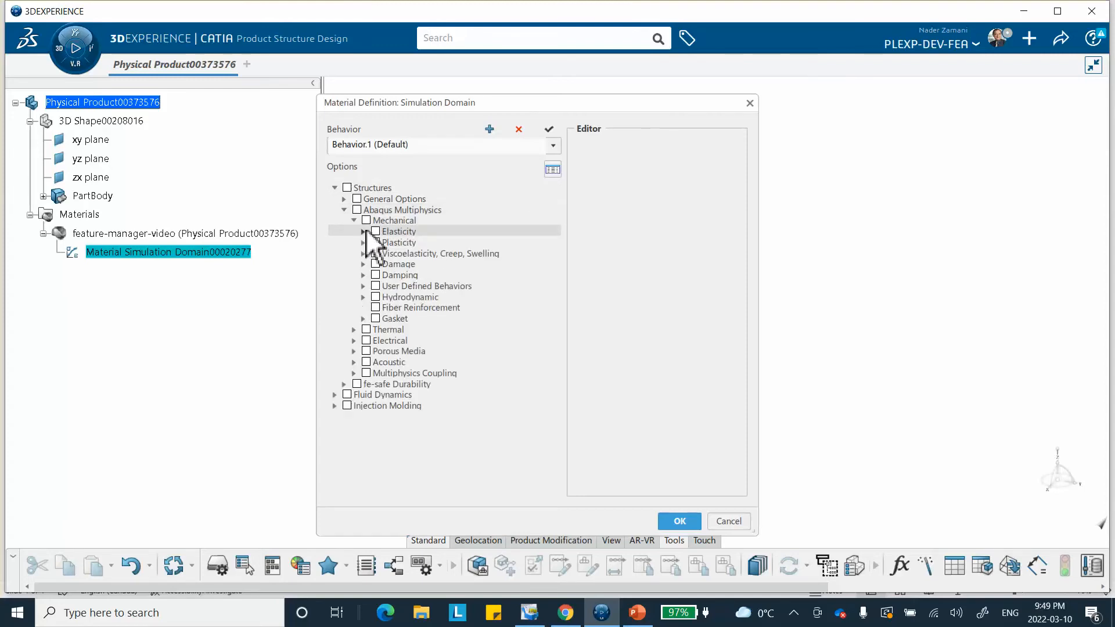
click(363, 231)
click(384, 242)
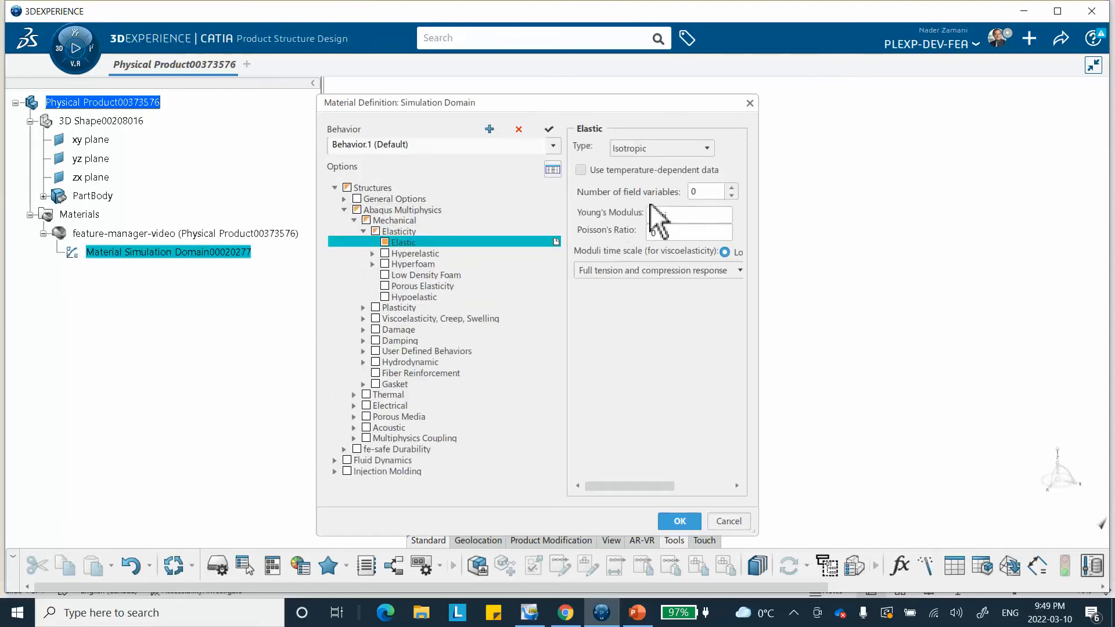
Step: Set Young's modulus to 30000000 psi and Poisson's ratio to 0.3, and confirm the material definition
click(691, 215)
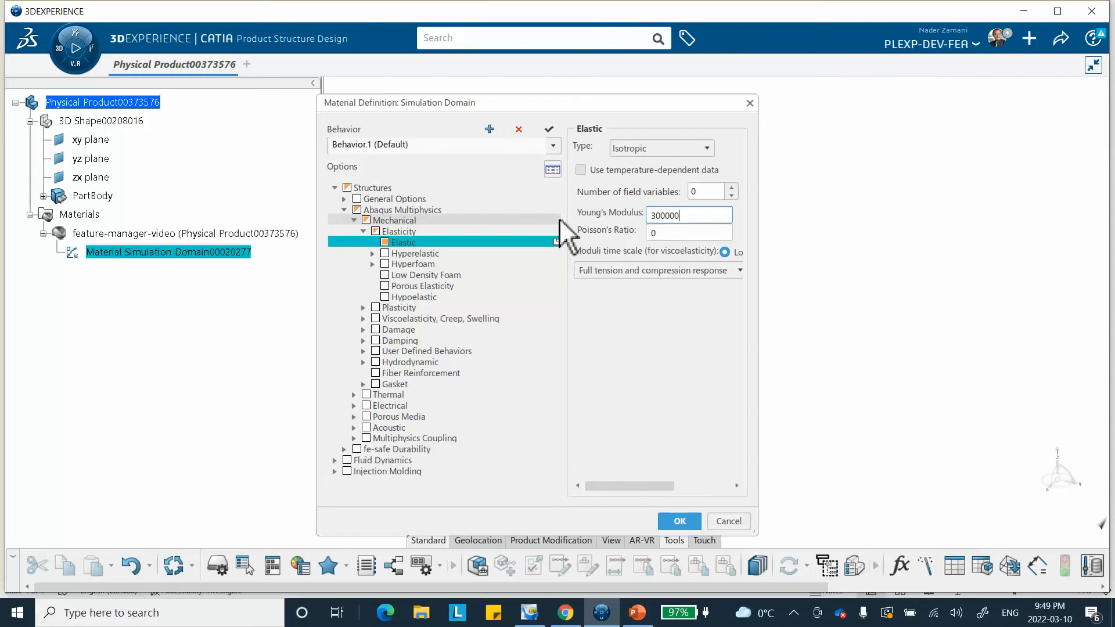
text(30000000)
click(668, 233)
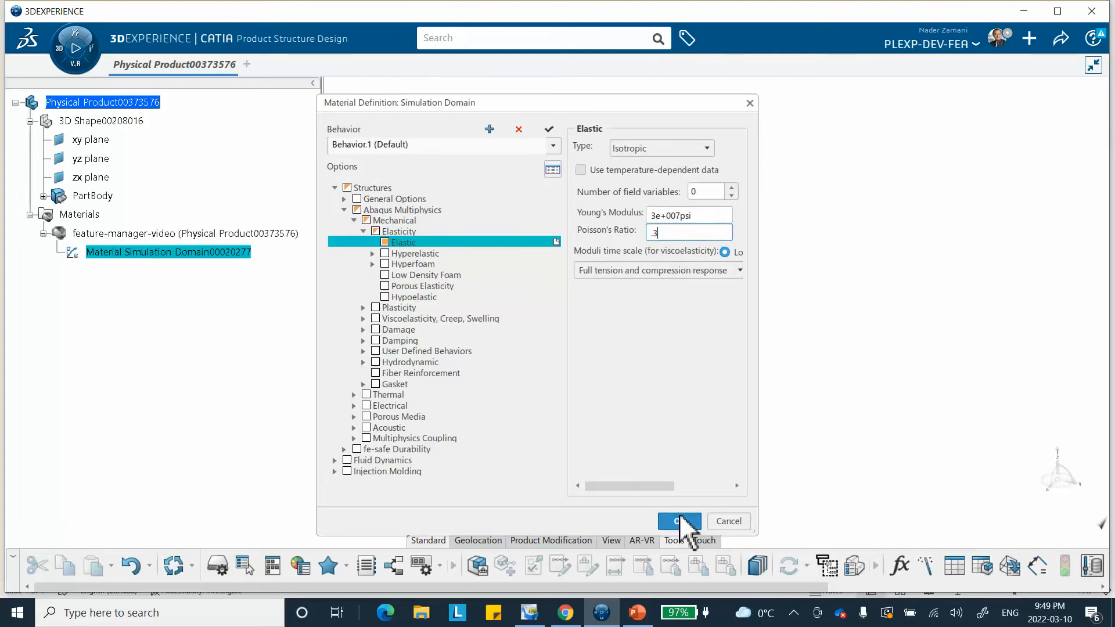
click(680, 521)
click(353, 386)
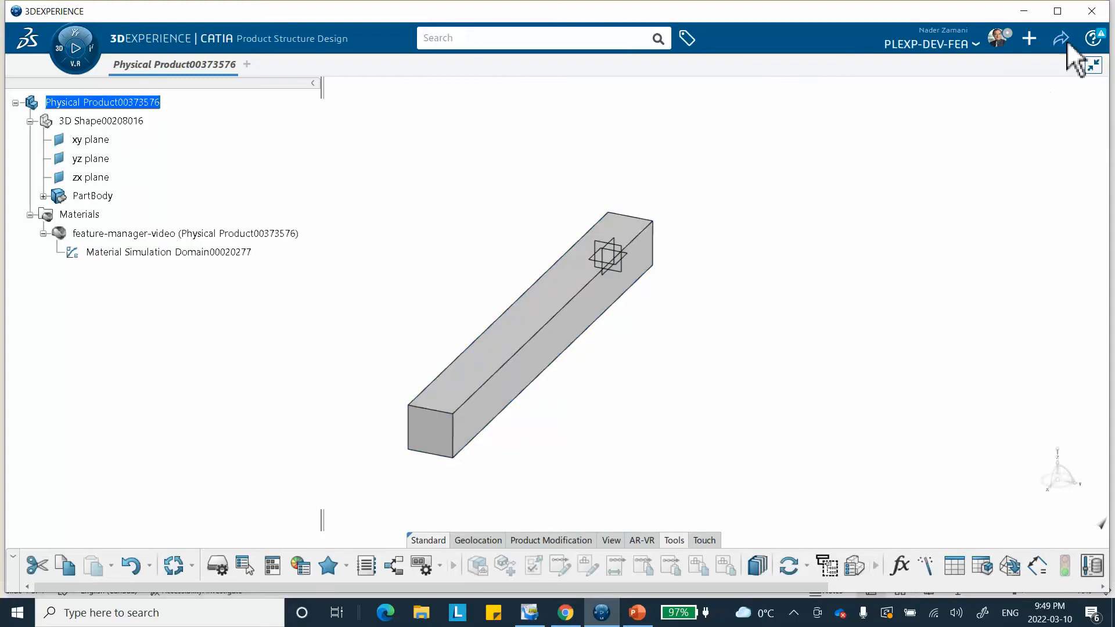
Step: Retitle the root product as Feature_Manager_Video_Physical Product00373576 in its properties
right_click(113, 102)
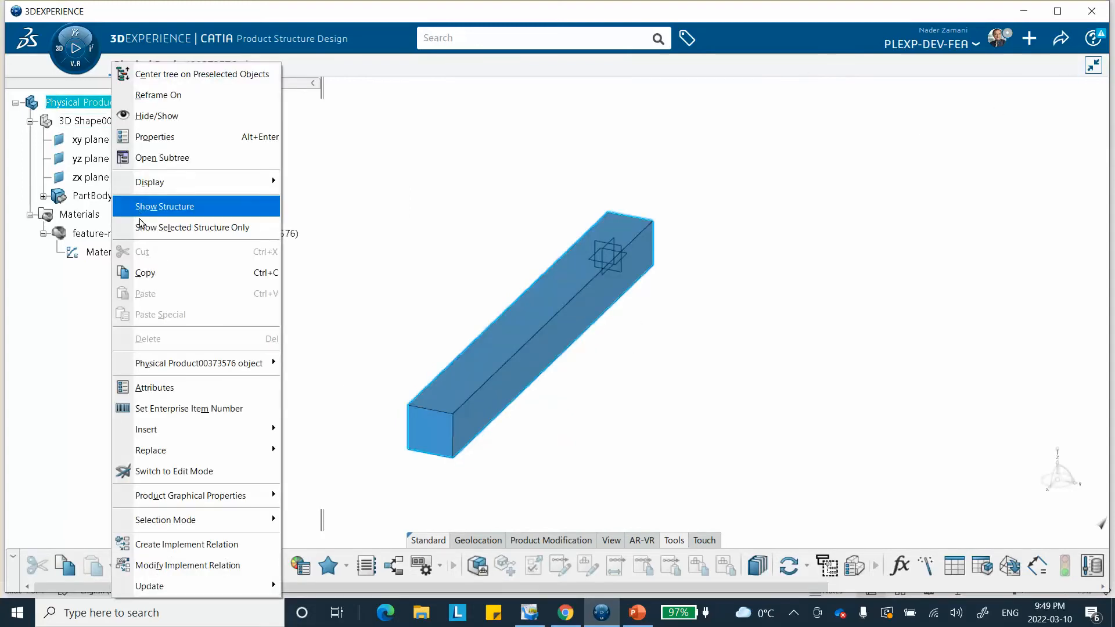
click(155, 137)
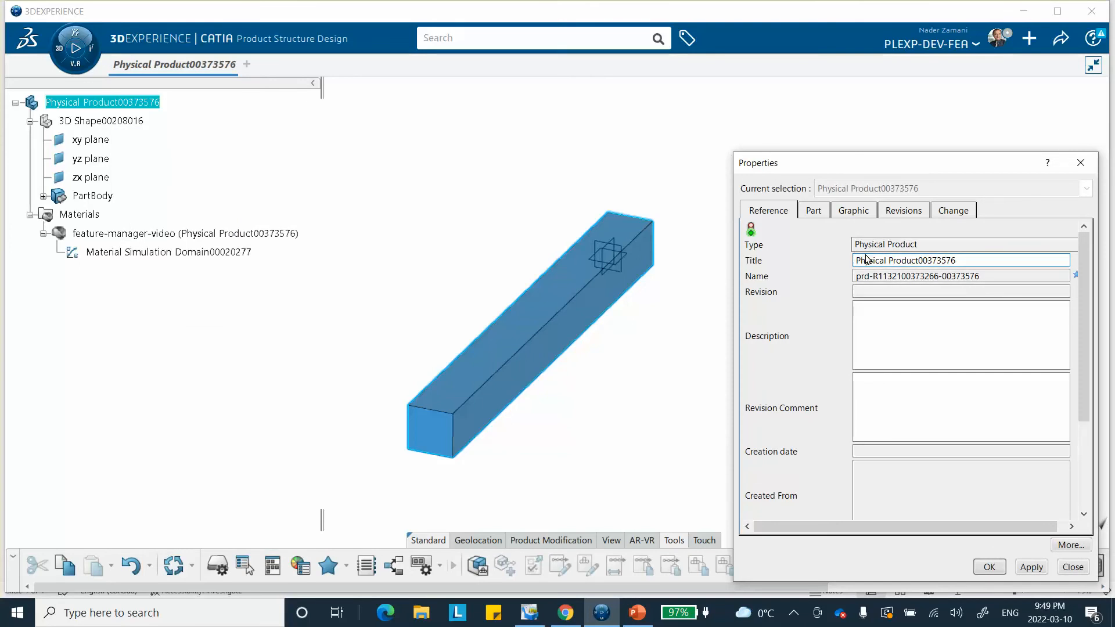
text(Feature)
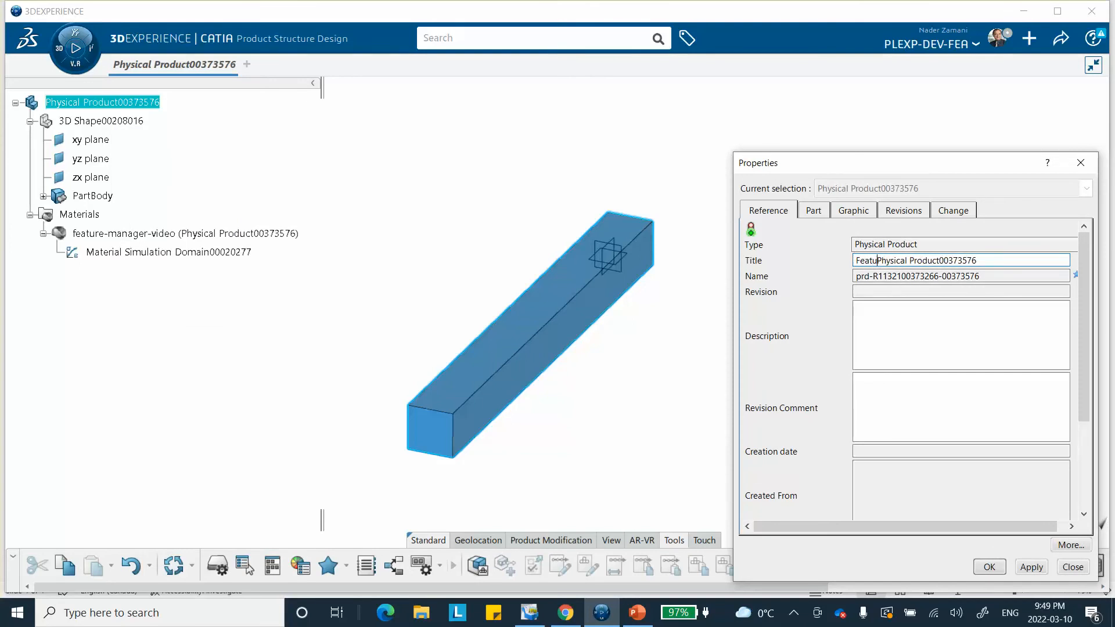
text(+)
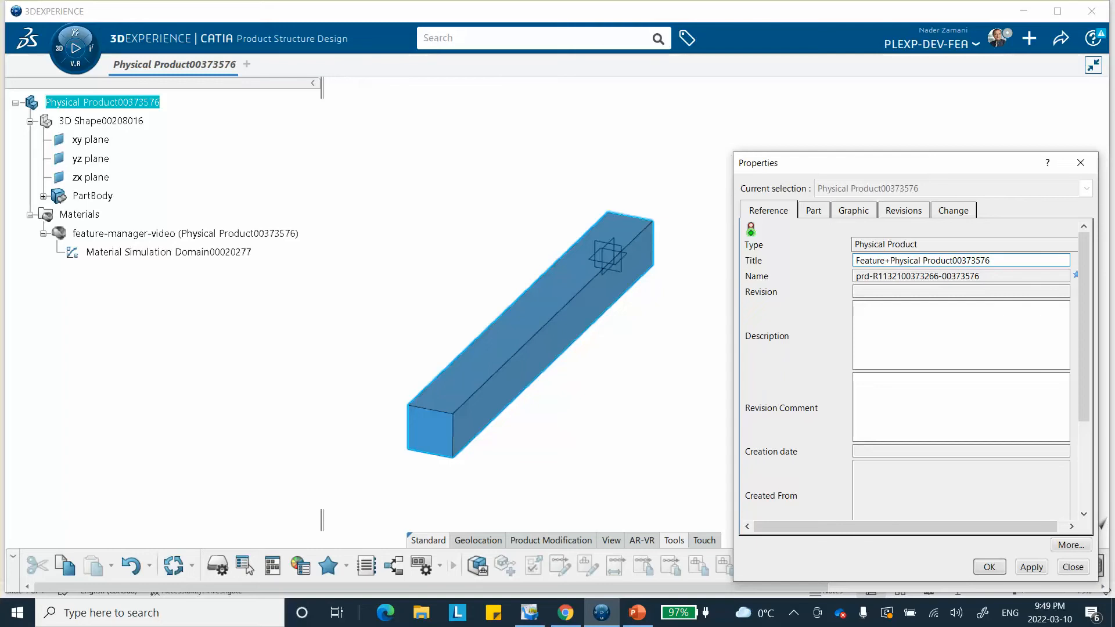
key(BackSpace)
text(_Ma)
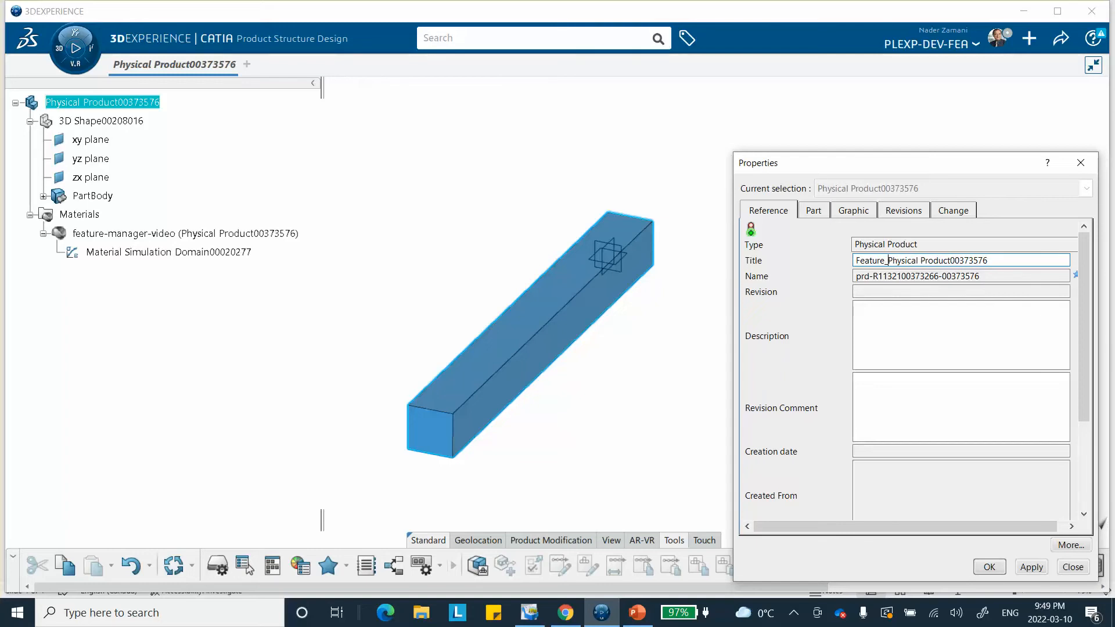
text(nager)
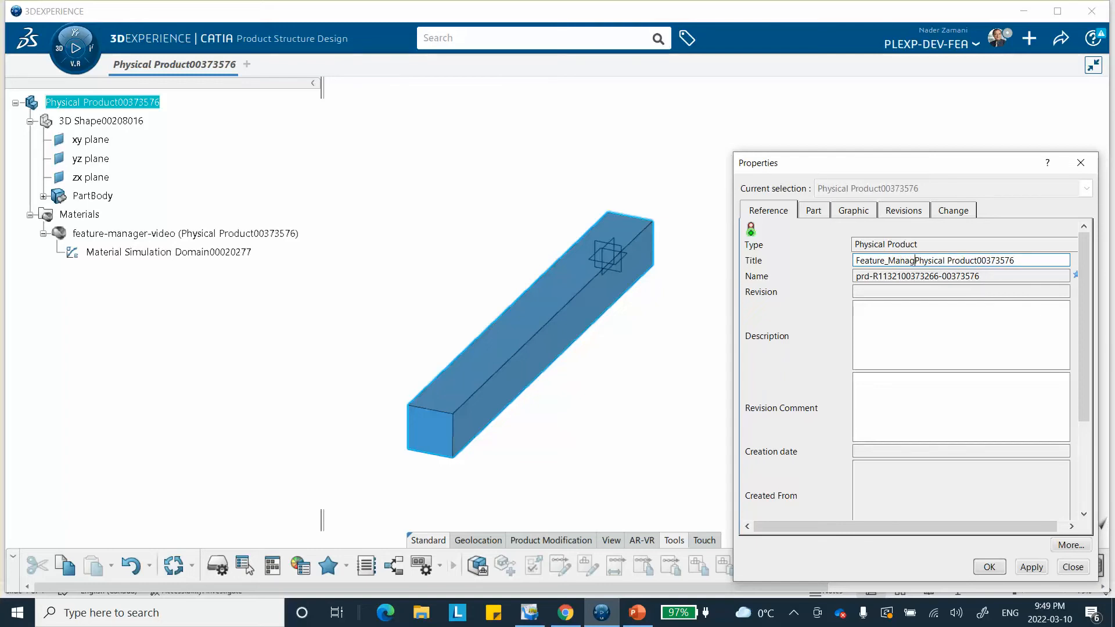
text(_Video_)
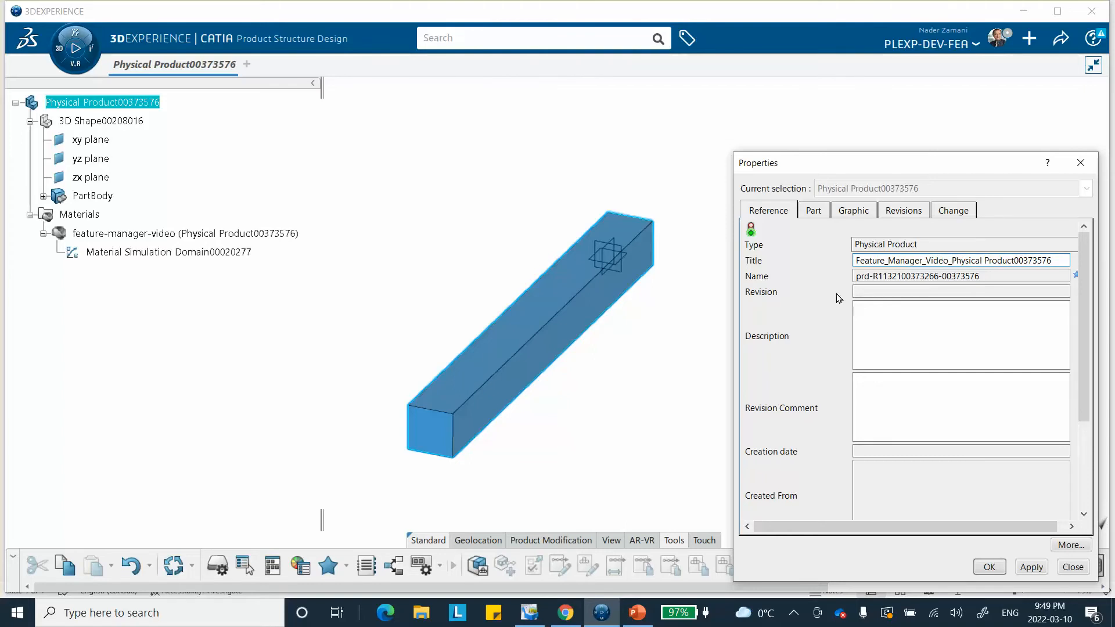
click(989, 567)
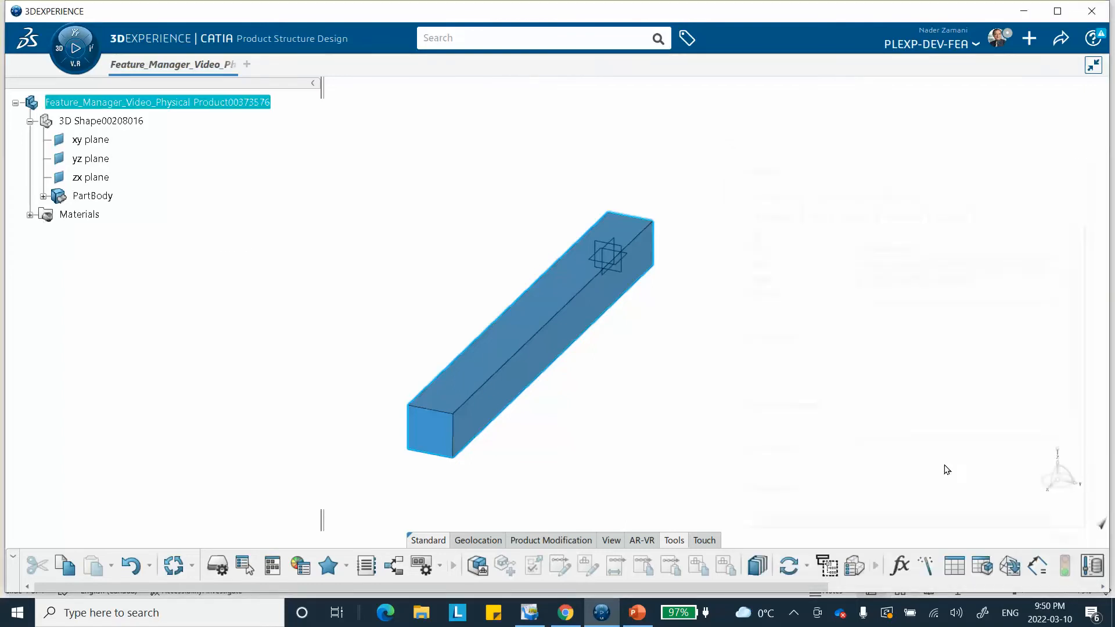
Step: Save the product and clear the selection
click(1062, 42)
click(994, 63)
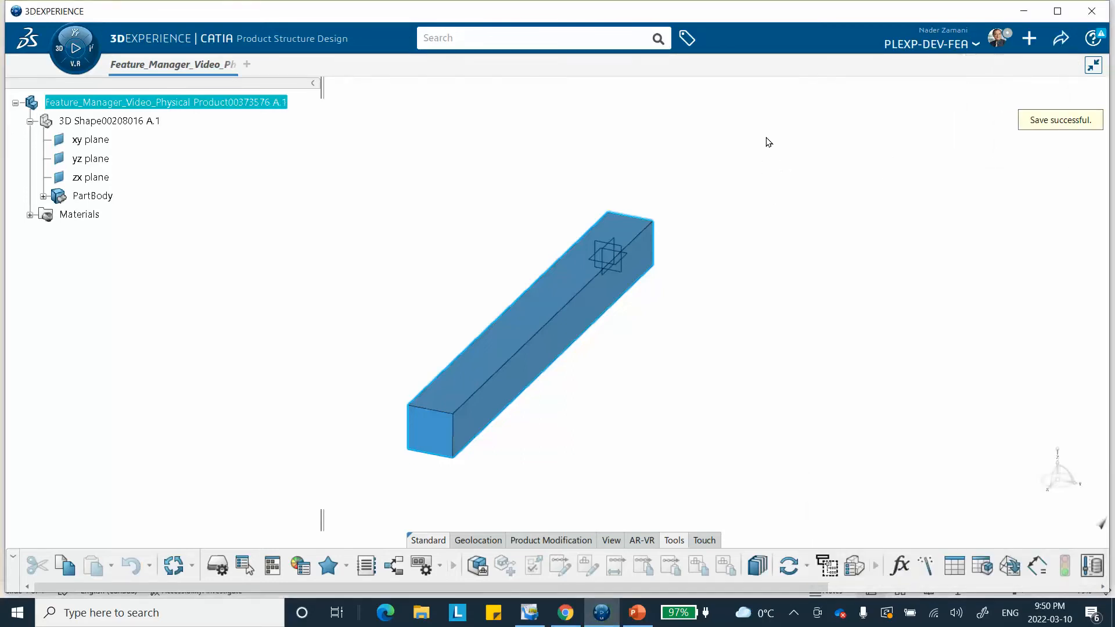
click(428, 199)
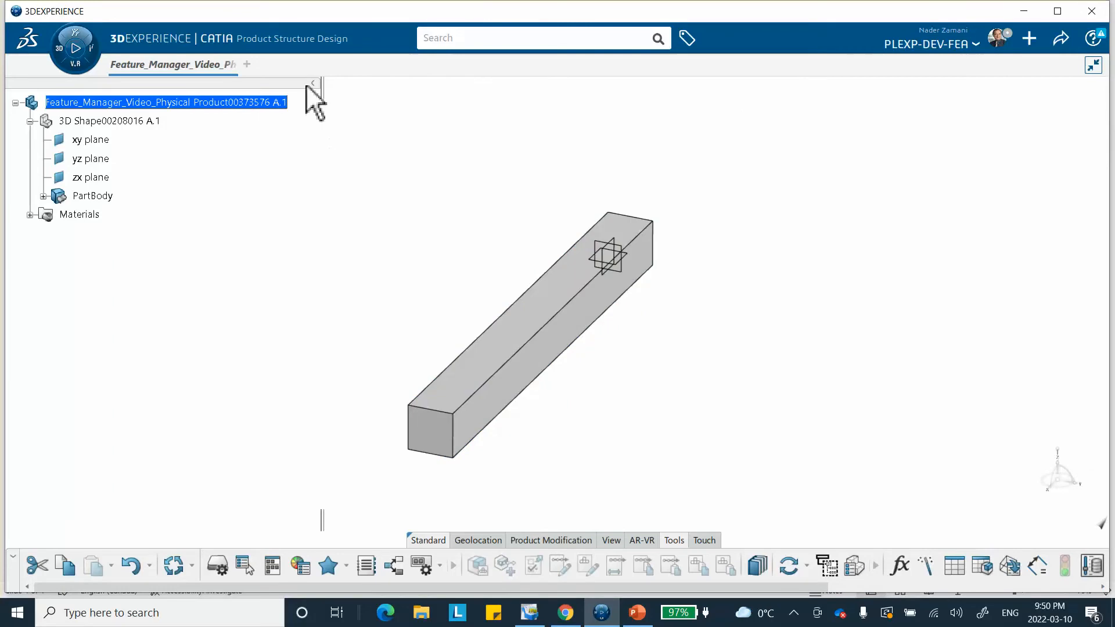
Step: Launch the Structural Model Creation app for the bar product
click(71, 54)
scroll(93, 279, down, 5)
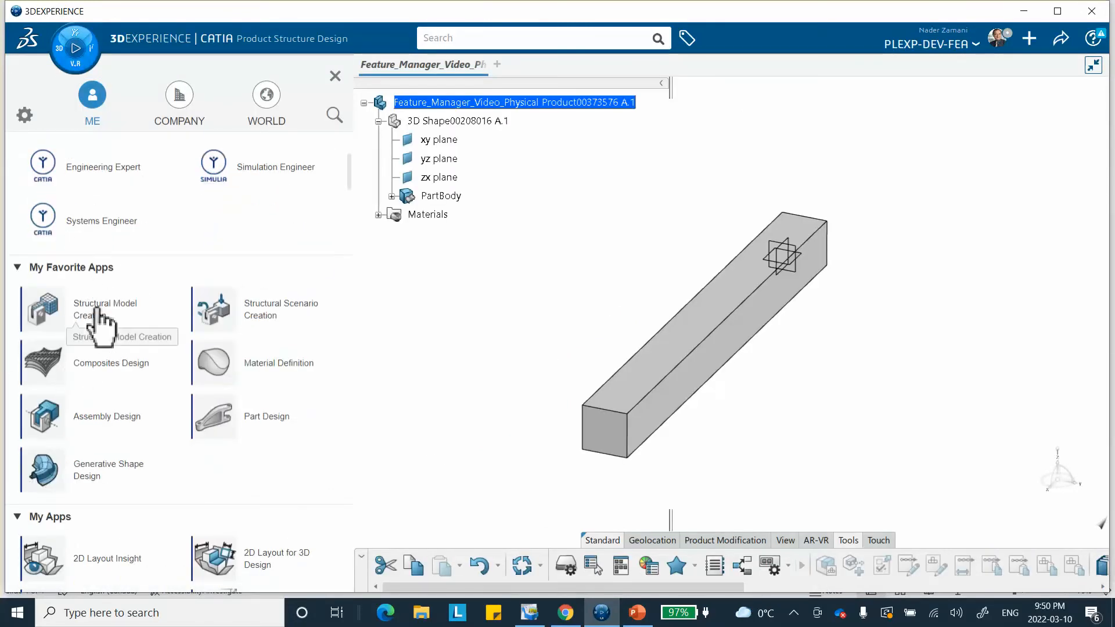
click(165, 323)
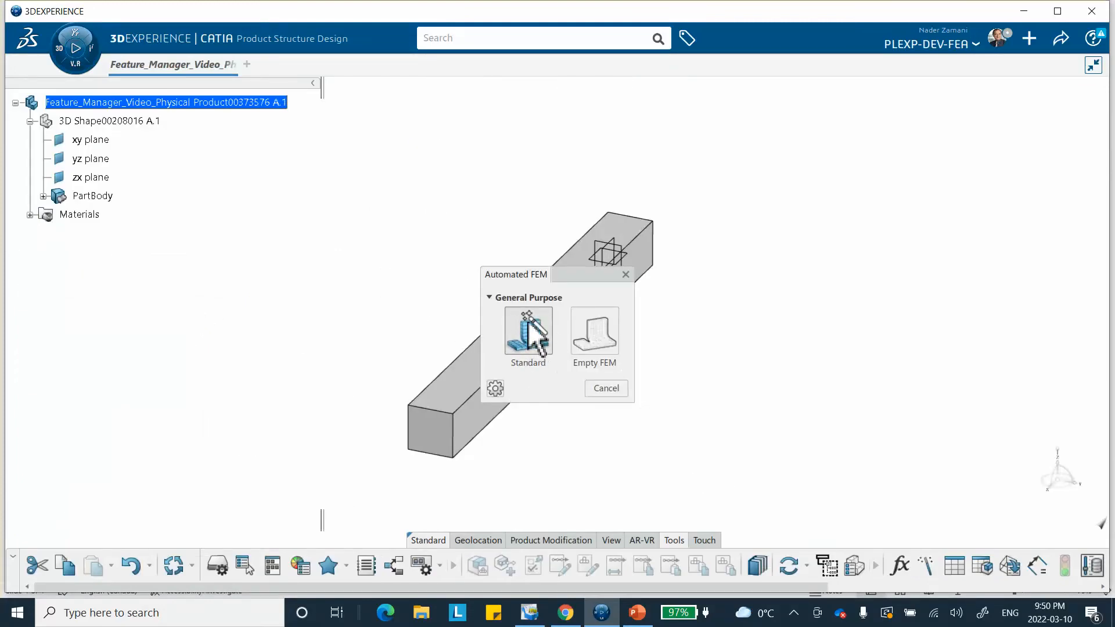
Step: Create a standard automated finite element model of the bar with a 0.25 in element size and 4 layers
click(528, 343)
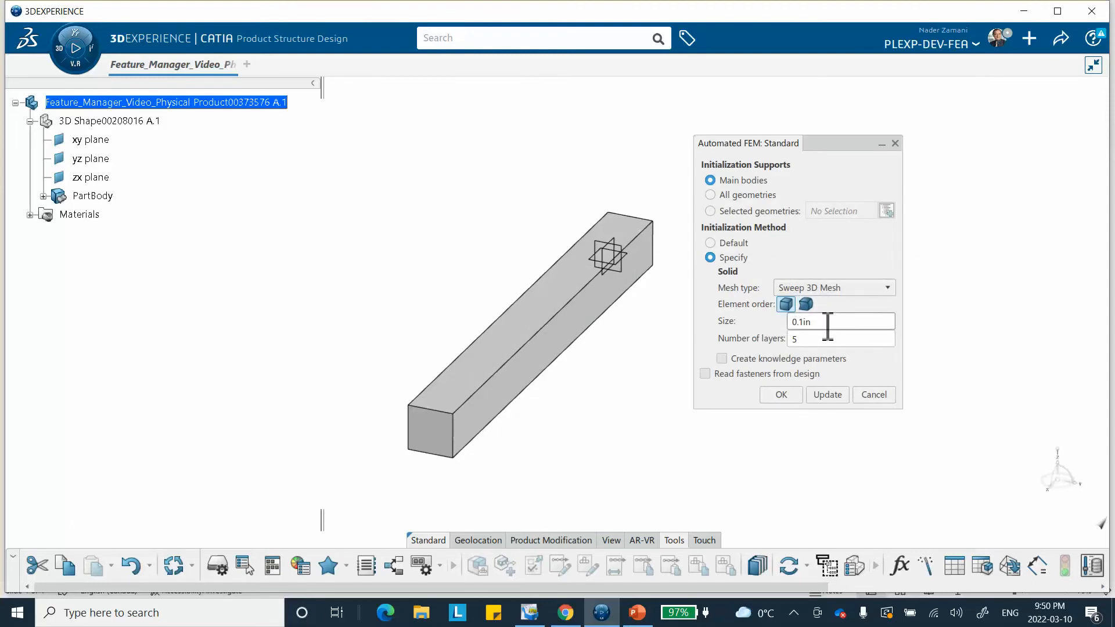
click(637, 612)
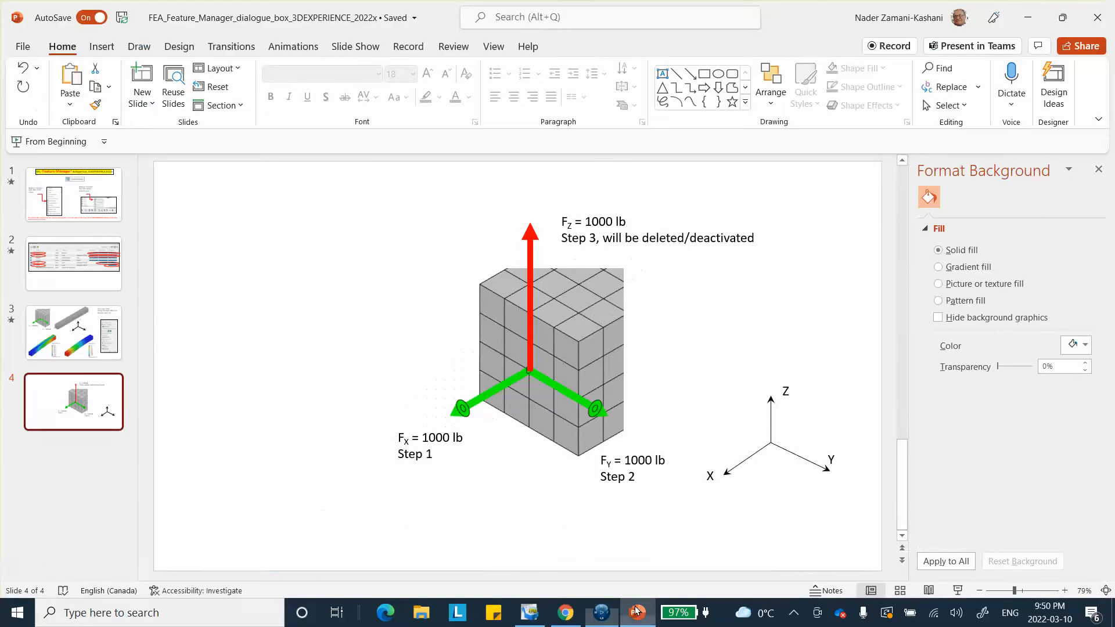
click(88, 325)
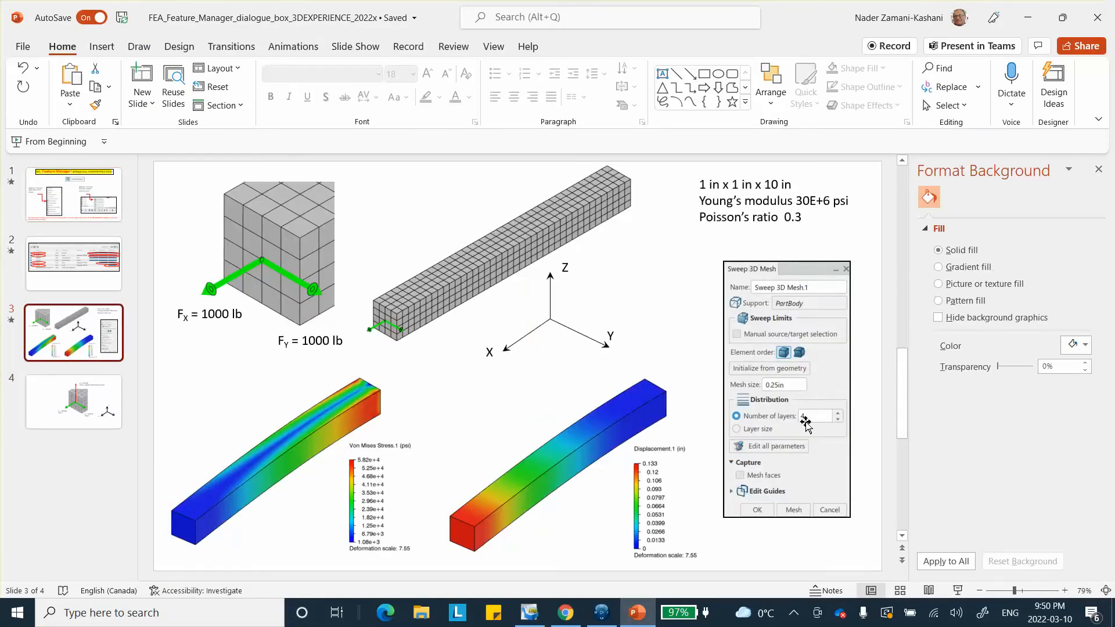
key(alt+Tab)
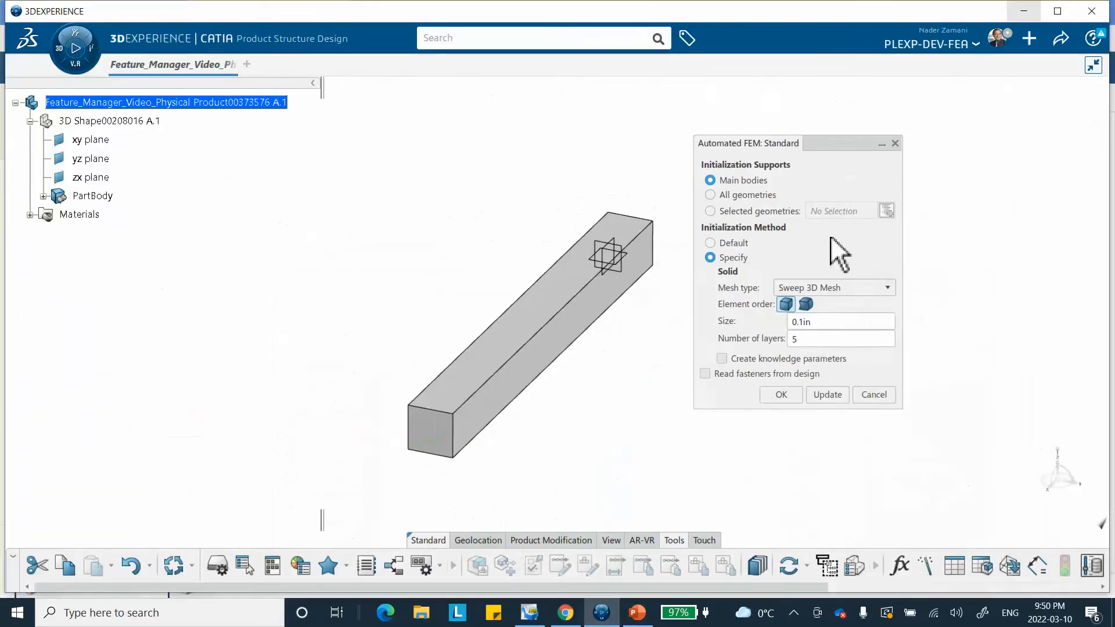
click(809, 343)
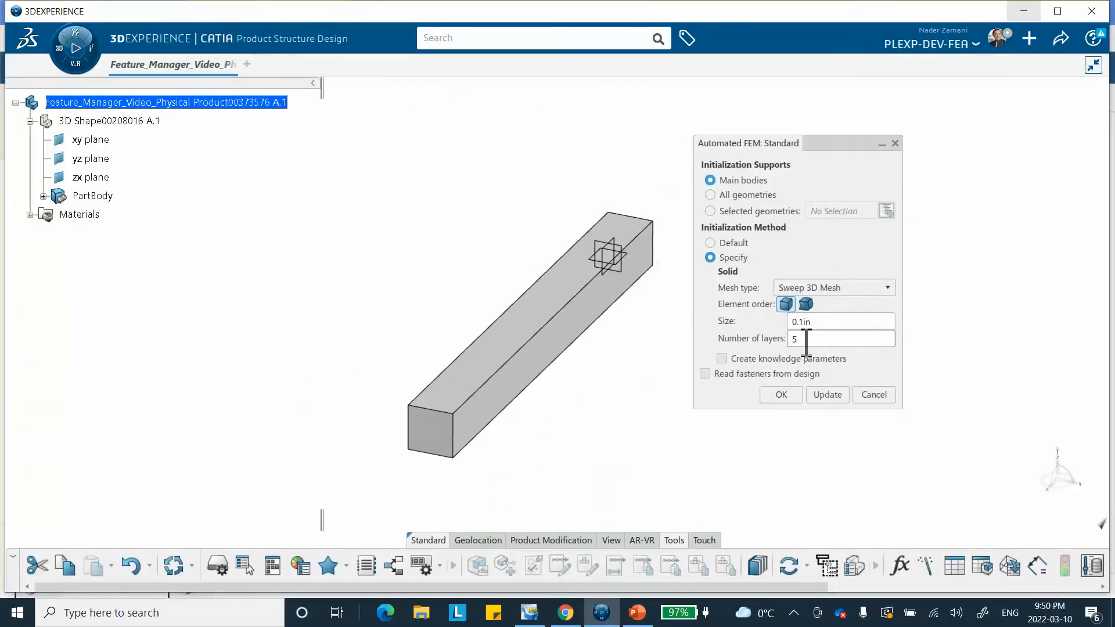
drag(821, 323, 771, 331)
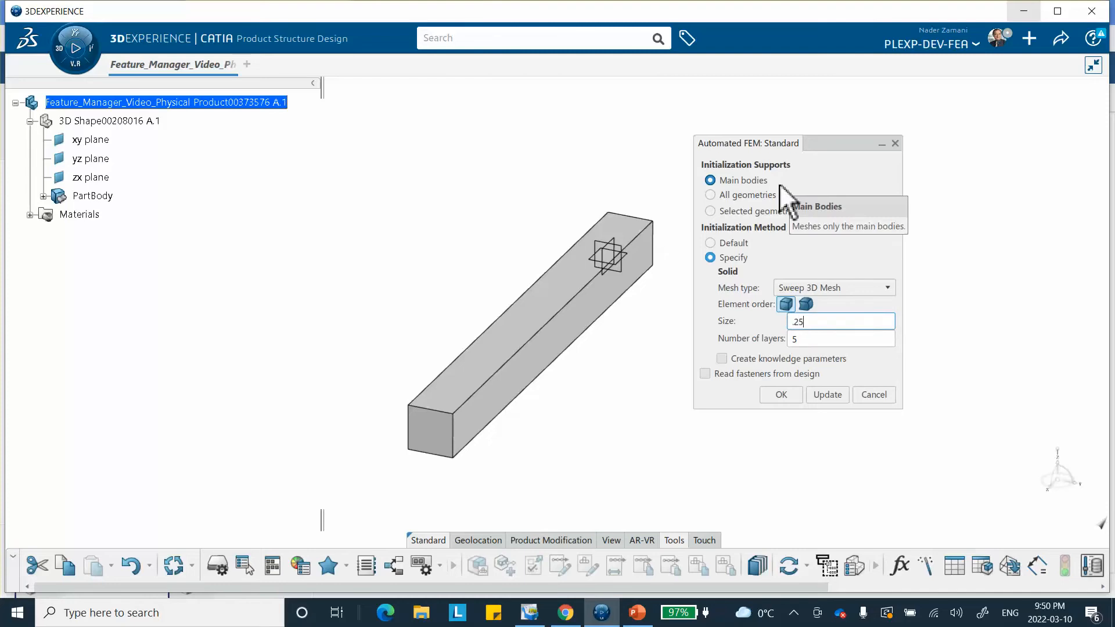
click(810, 342)
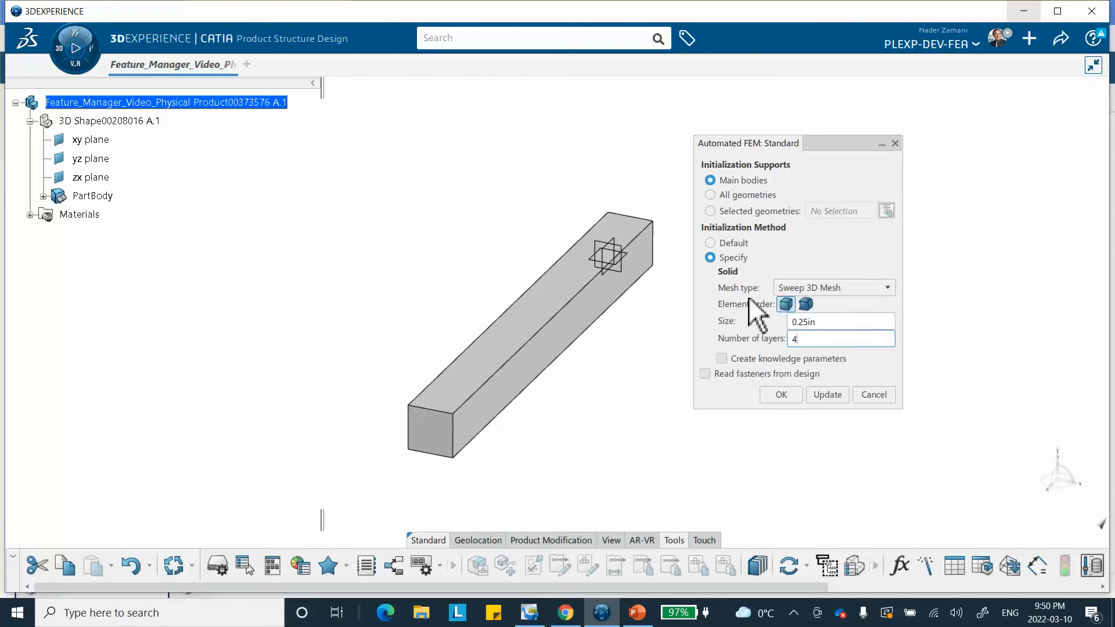
click(781, 394)
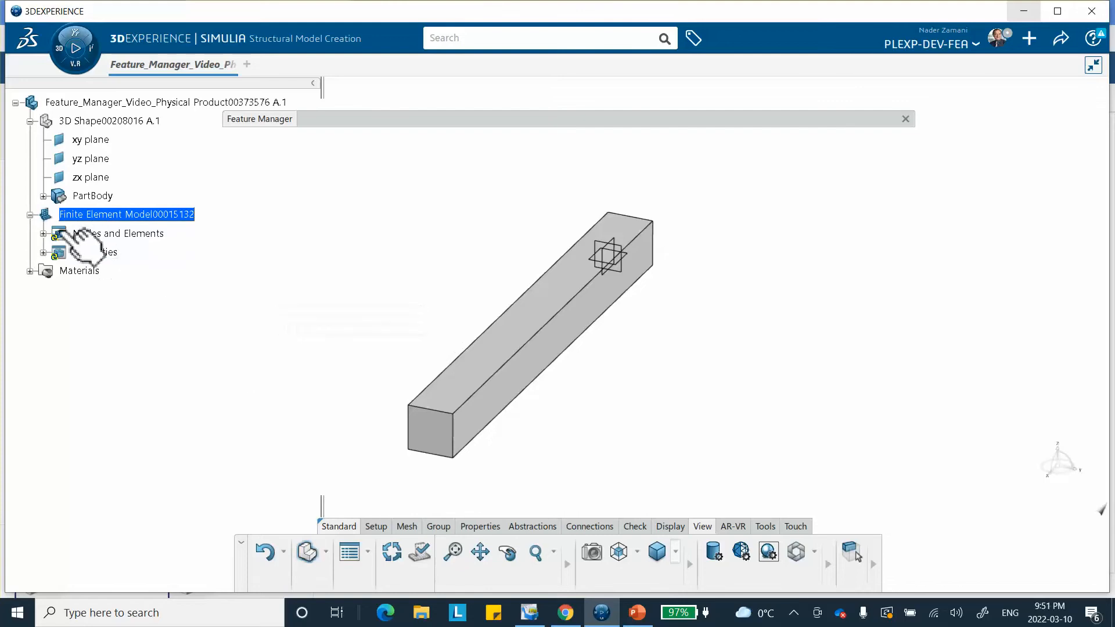
Step: Open the Sweep 3D Mesh.1 definition under Nodes and Elements and generate the mesh
click(44, 234)
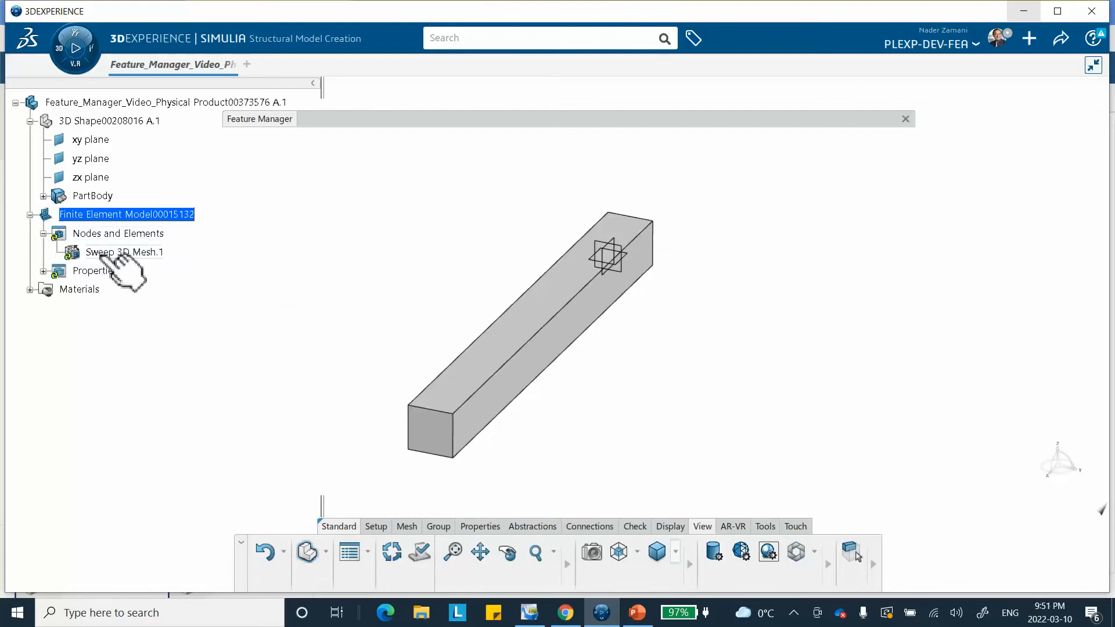
double_click(100, 254)
click(824, 452)
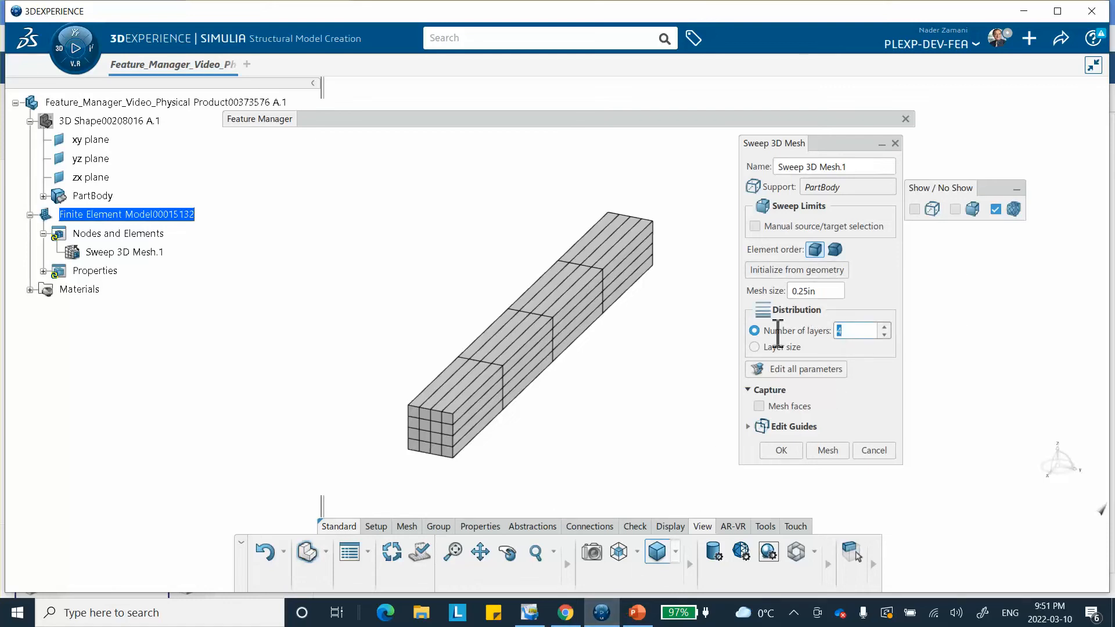
Step: Try the sweep mesh with 10 layers and with 20 layers along the bar, regenerating the mesh each time
text(10)
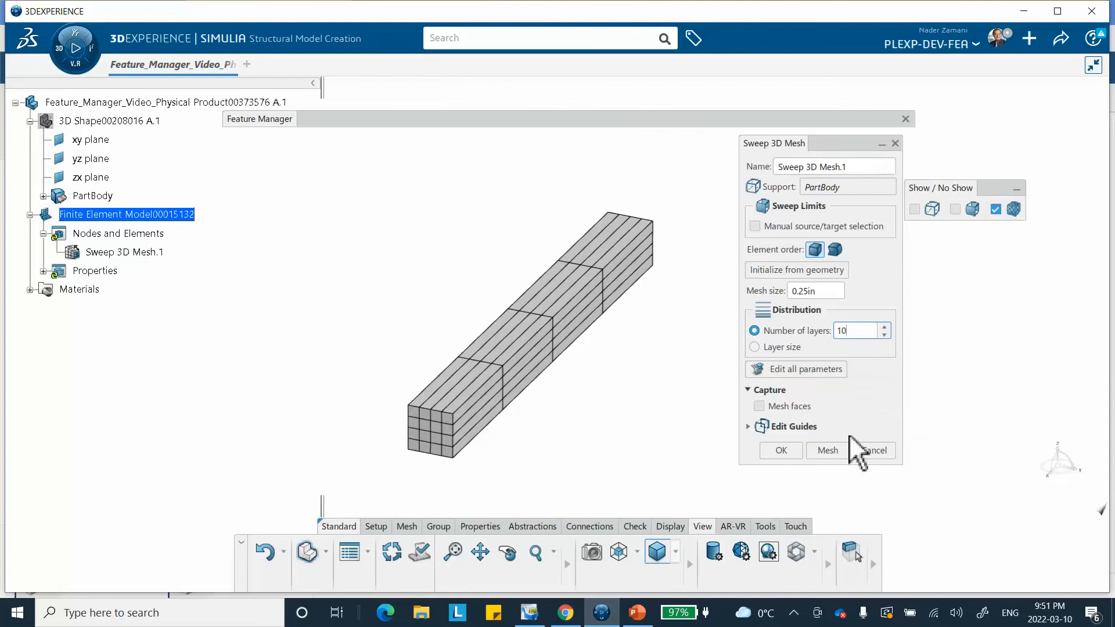
click(824, 448)
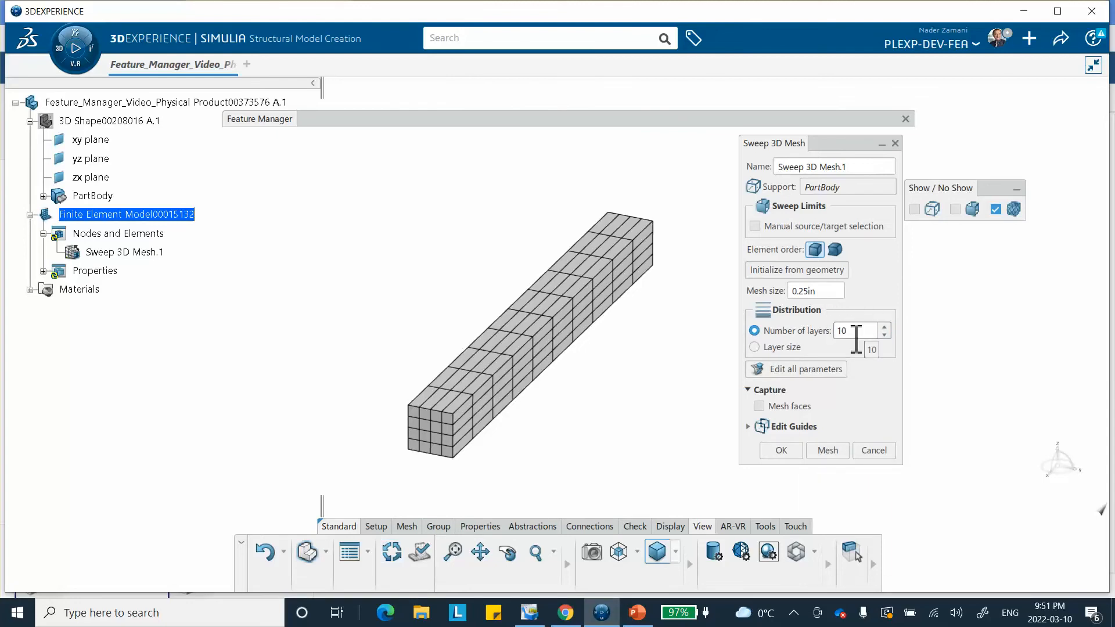
text(20)
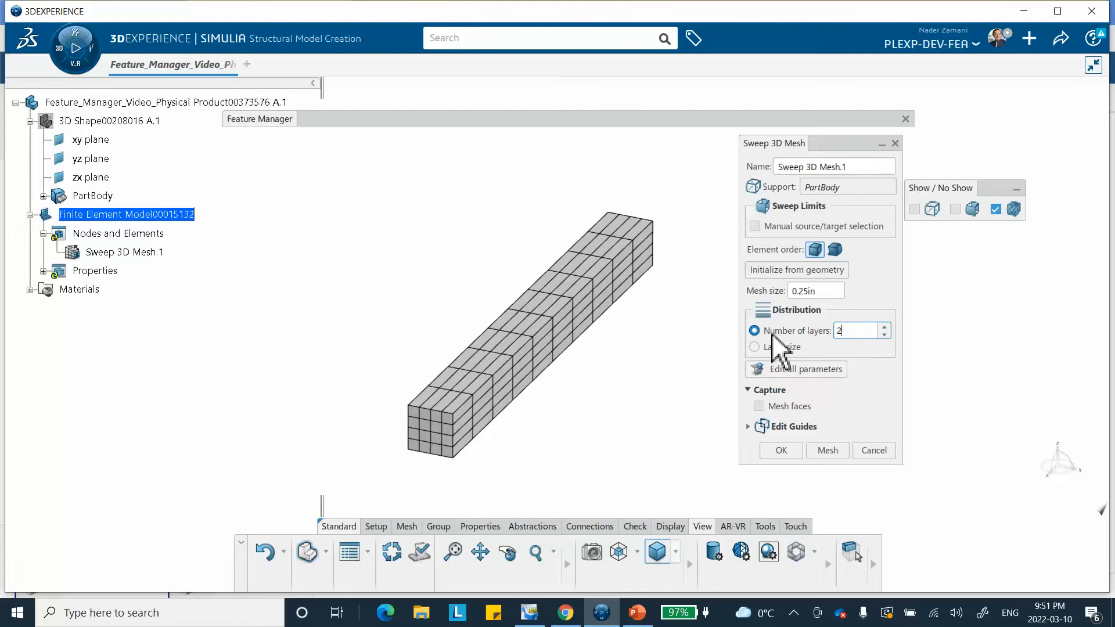
click(828, 451)
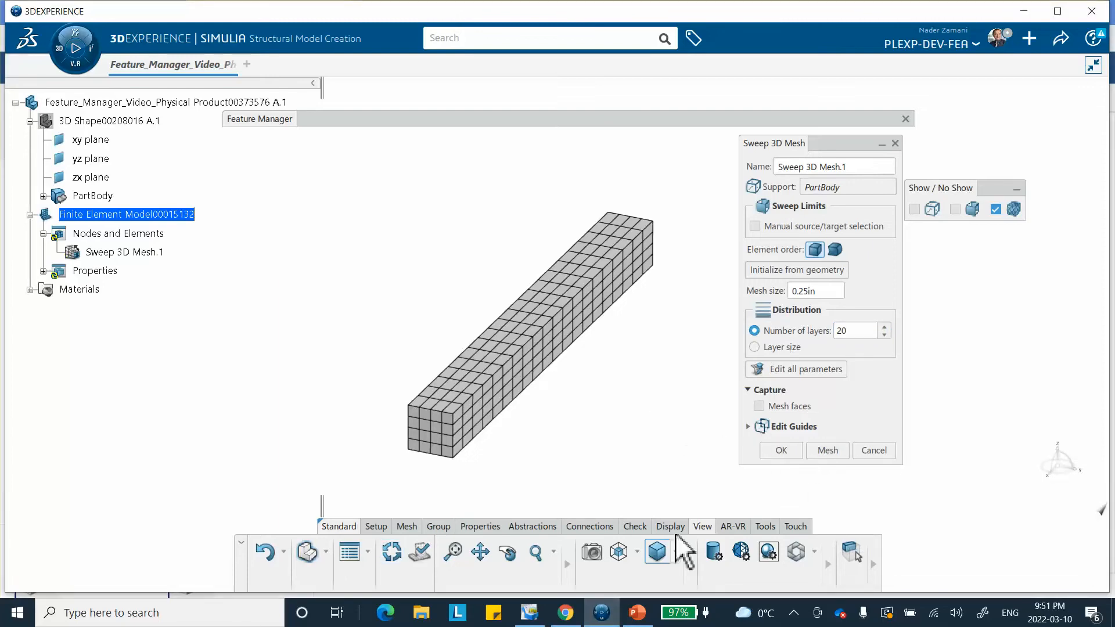
Step: Compare the mesh with the reference slide in PowerPoint, remesh the bar with 40 layers, and accept the sweep mesh
click(633, 610)
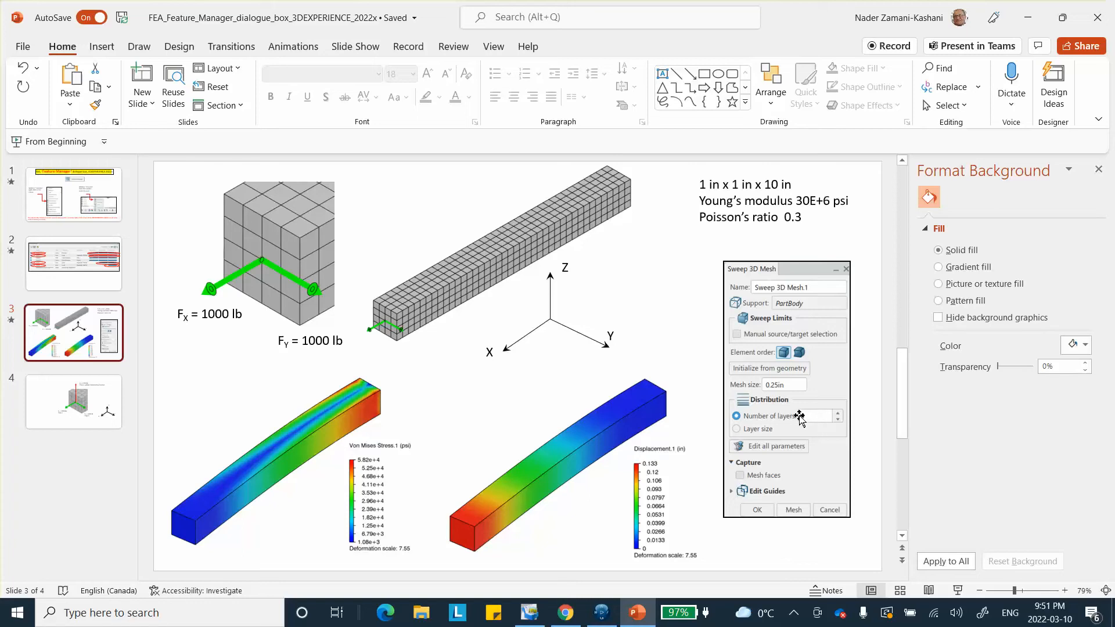
click(1027, 17)
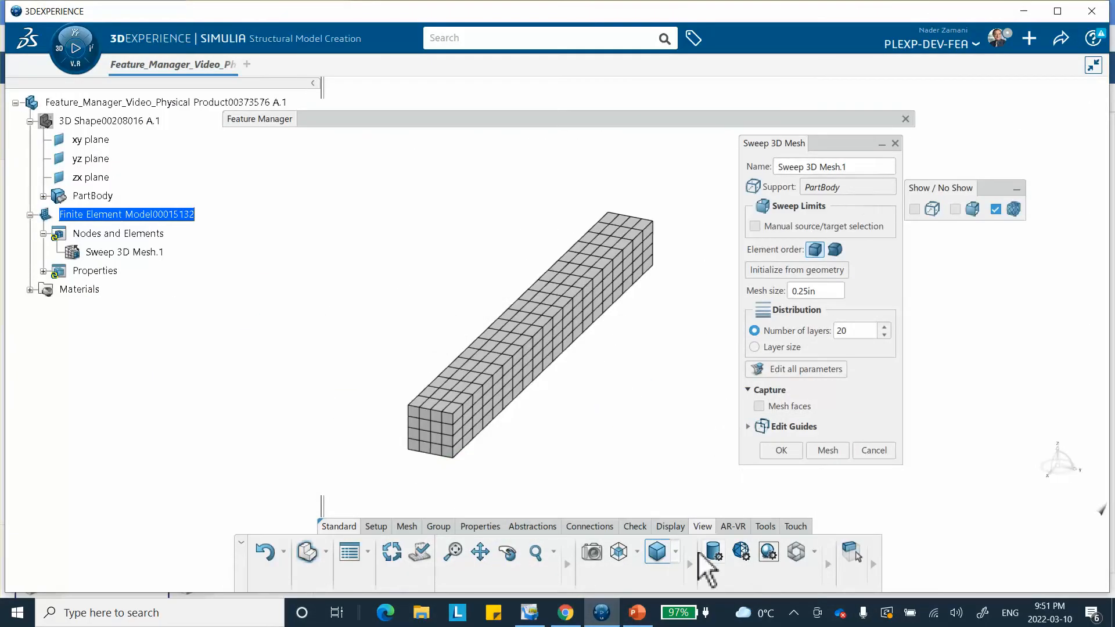
click(635, 609)
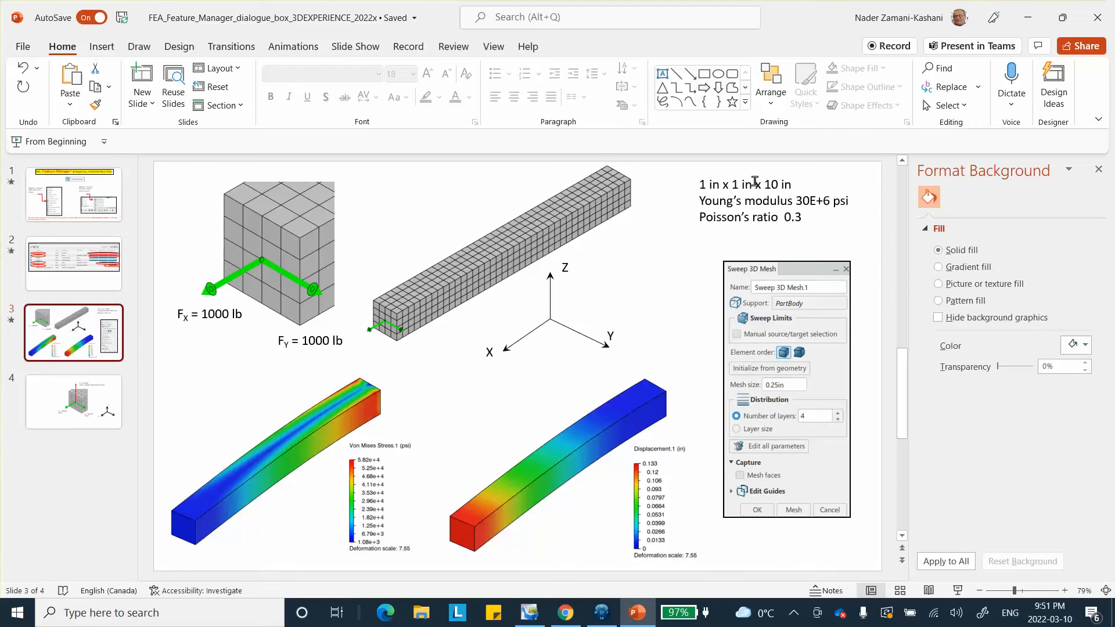
click(1027, 17)
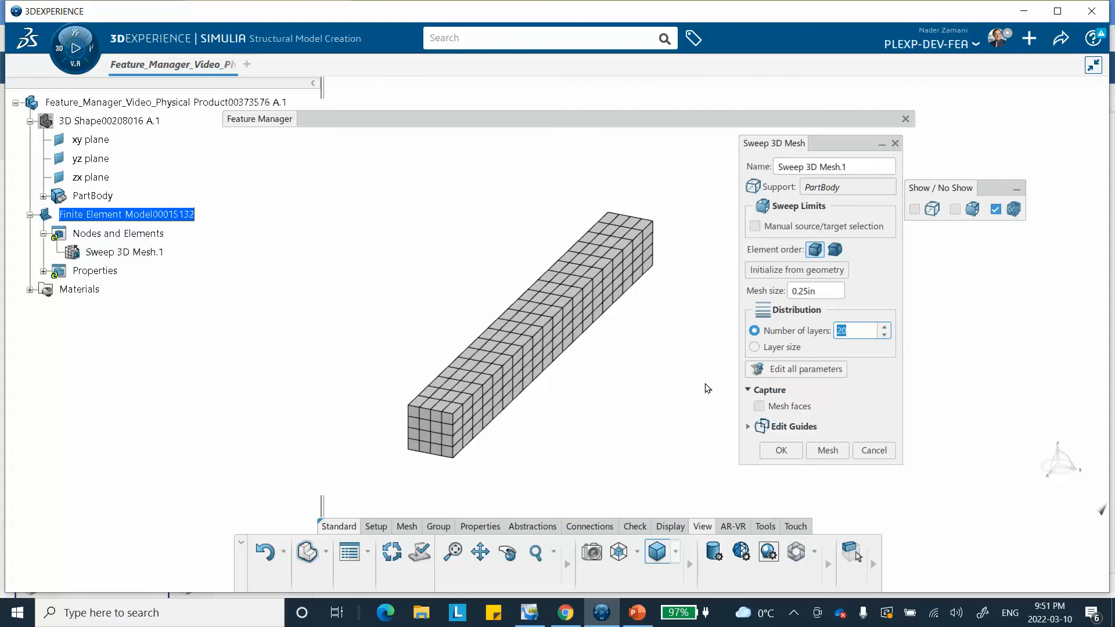
click(825, 450)
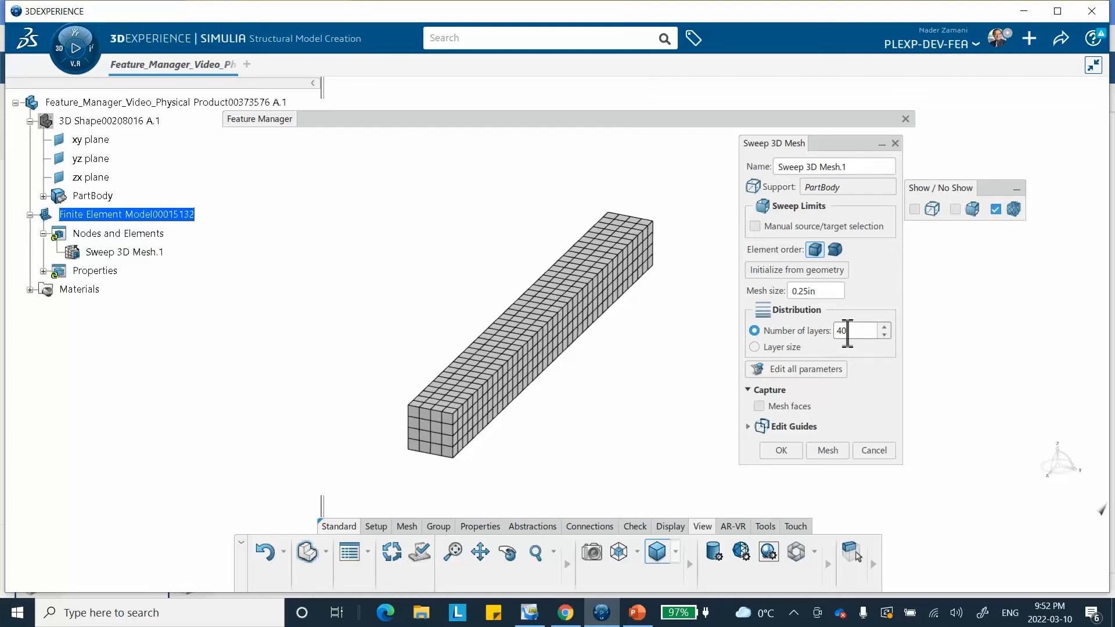
click(782, 451)
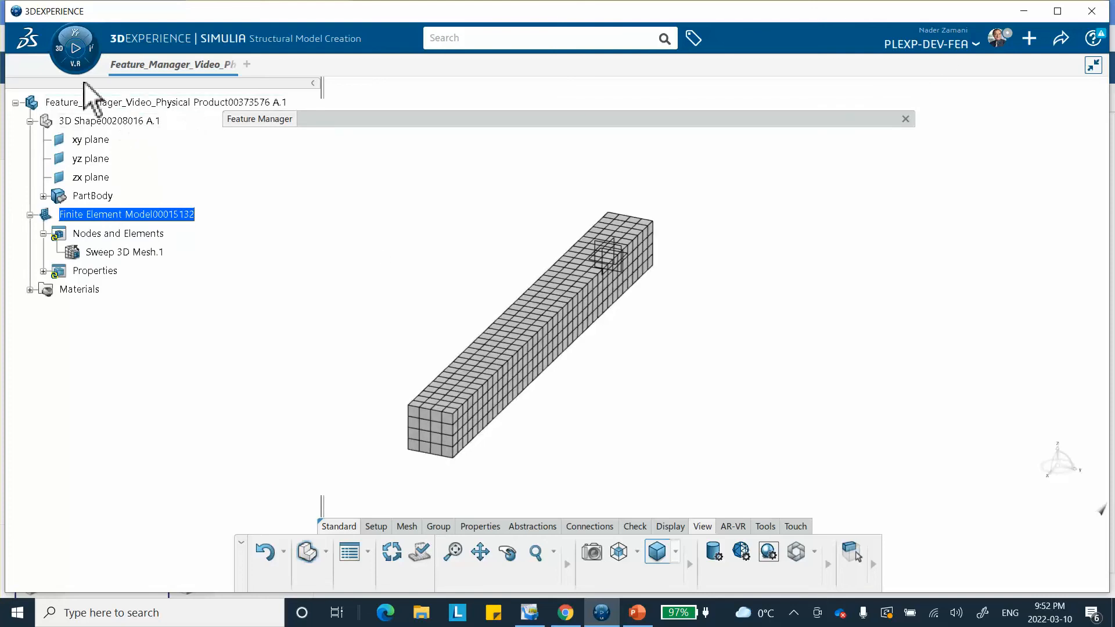
Step: Launch Structural Scenario Creation and initialize a structural simulation that uses Finite Element Model00015132
click(61, 48)
scroll(186, 418, down, 1)
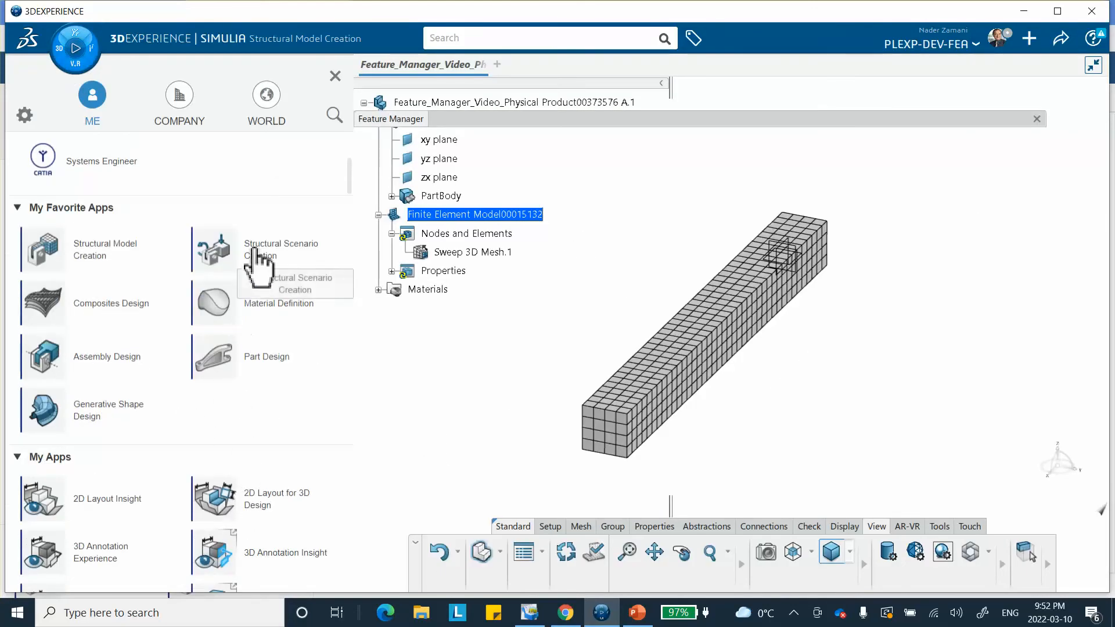
click(273, 257)
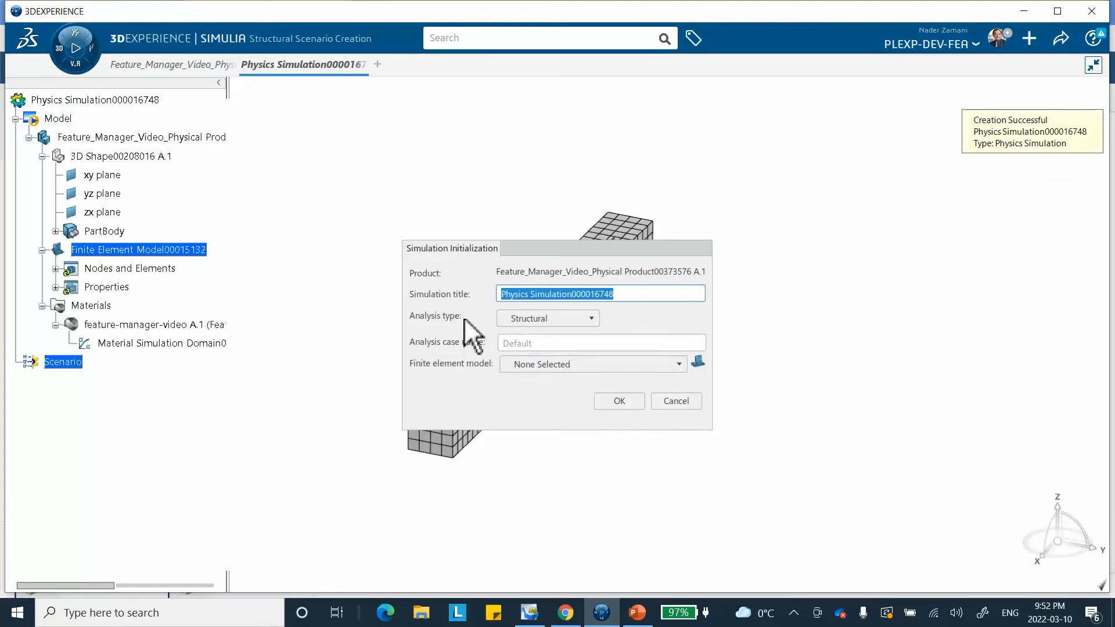
click(598, 364)
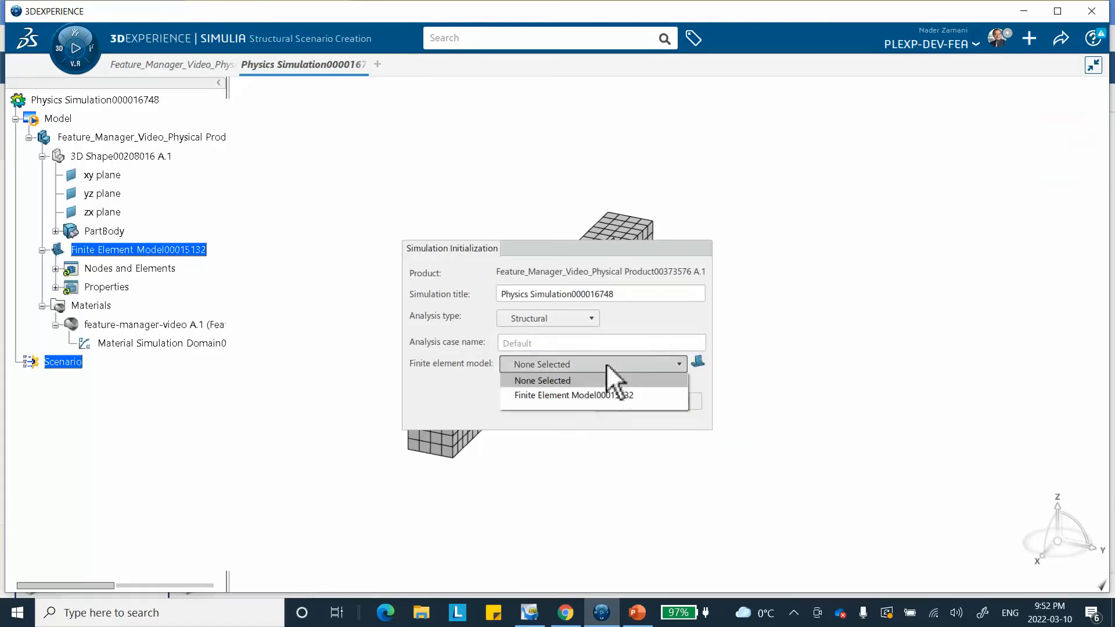
click(584, 395)
click(620, 403)
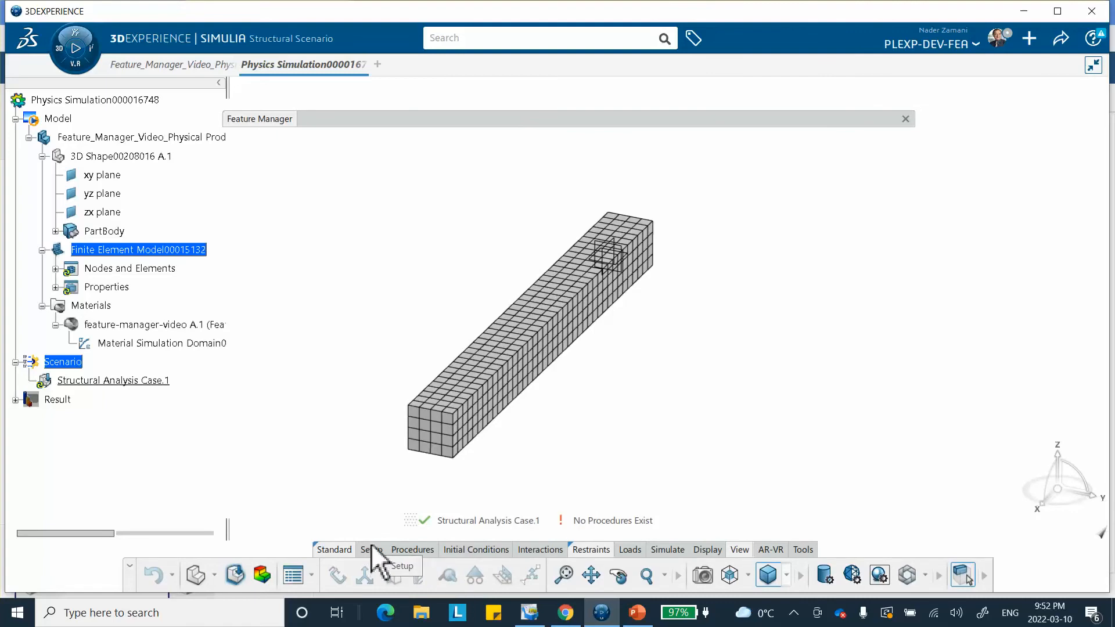
Step: Add a static step with a 1 s step time and geometric nonlinearity excluded
click(413, 550)
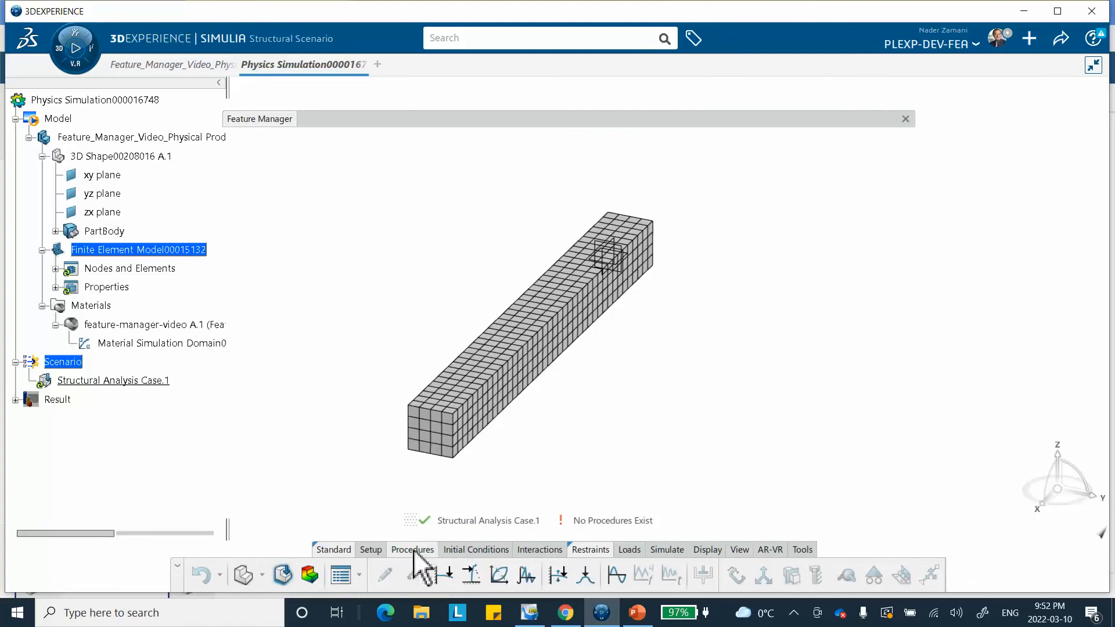
click(447, 578)
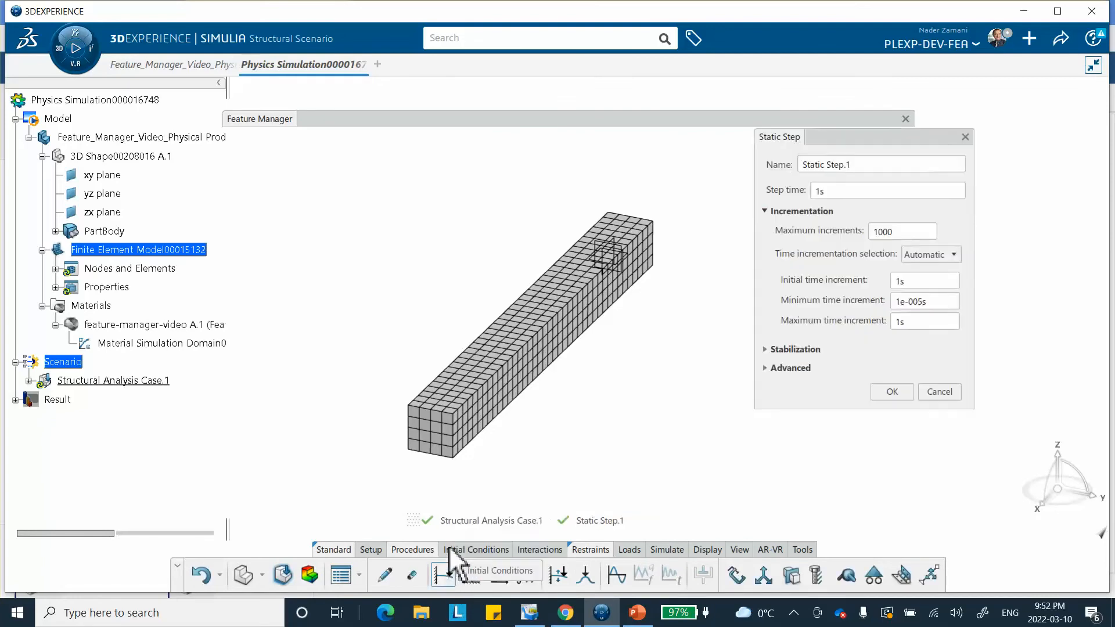
click(765, 368)
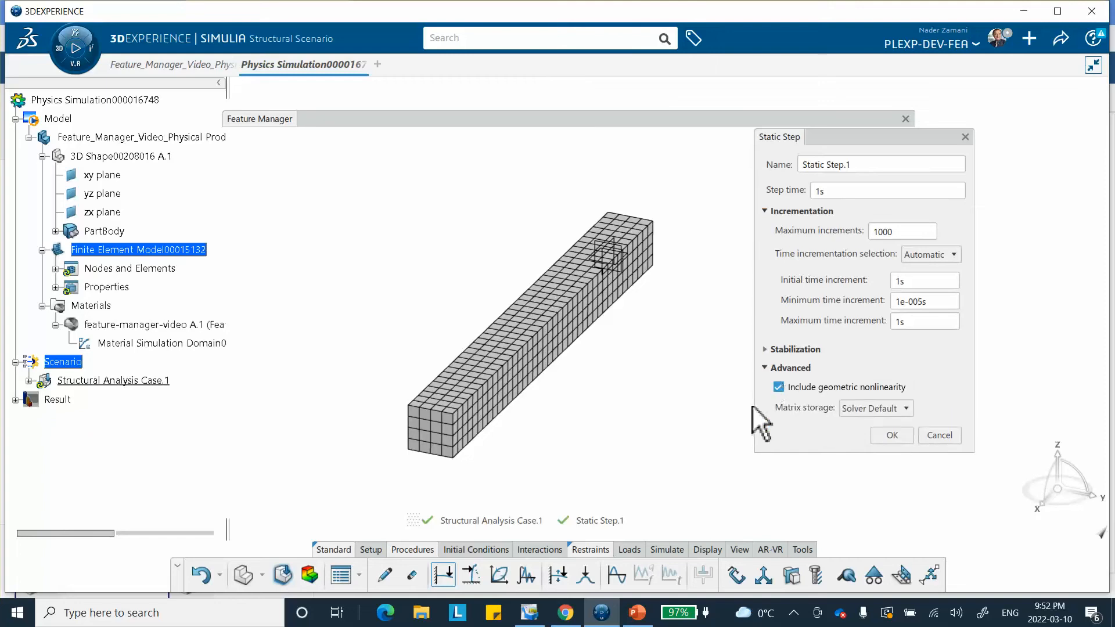
click(778, 387)
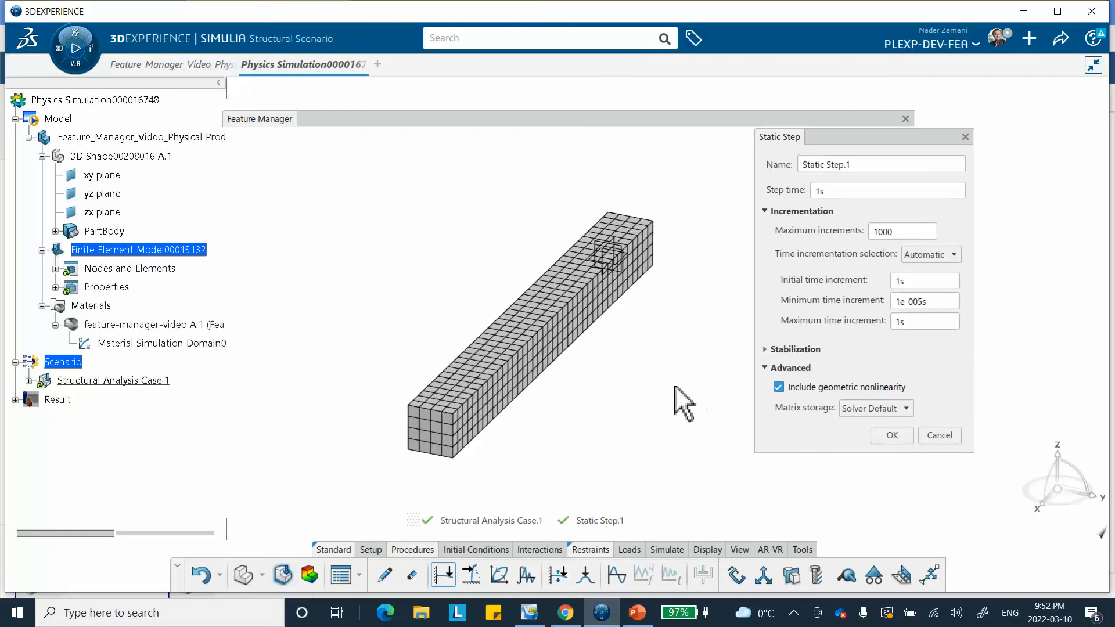
click(778, 386)
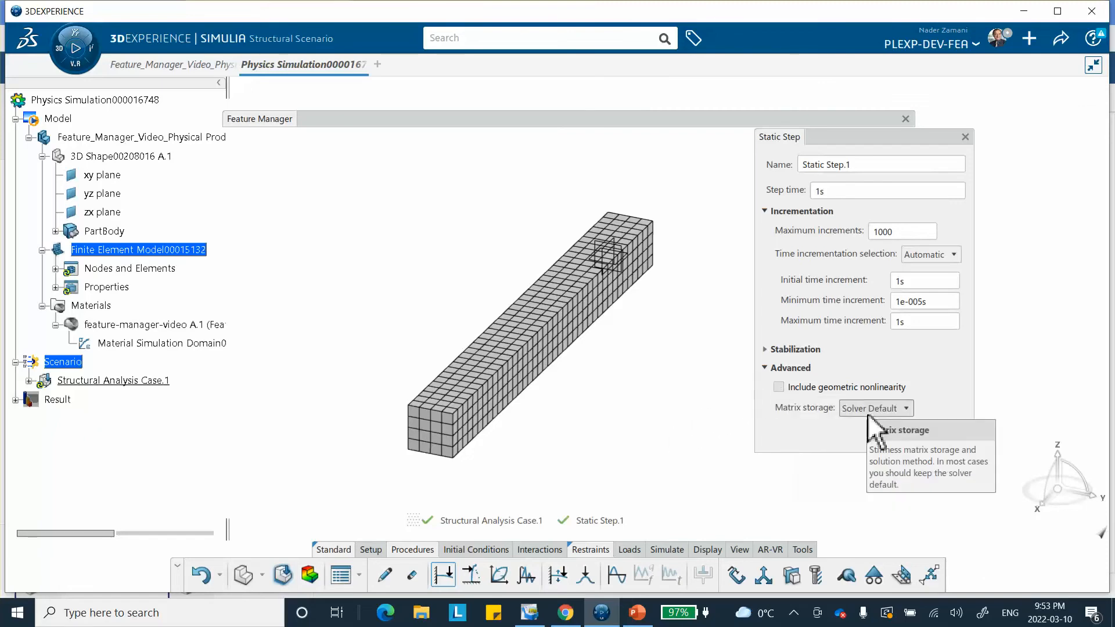
click(893, 436)
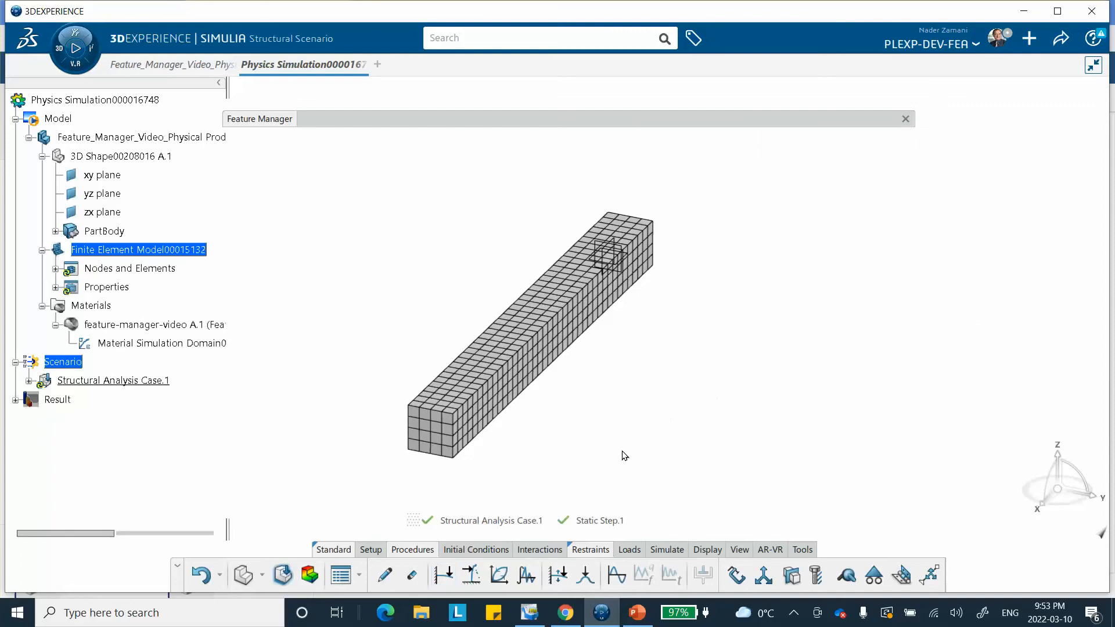
Step: Clamp the bar's end face at the reference planes
click(736, 575)
middle_drag(744, 400, 537, 264)
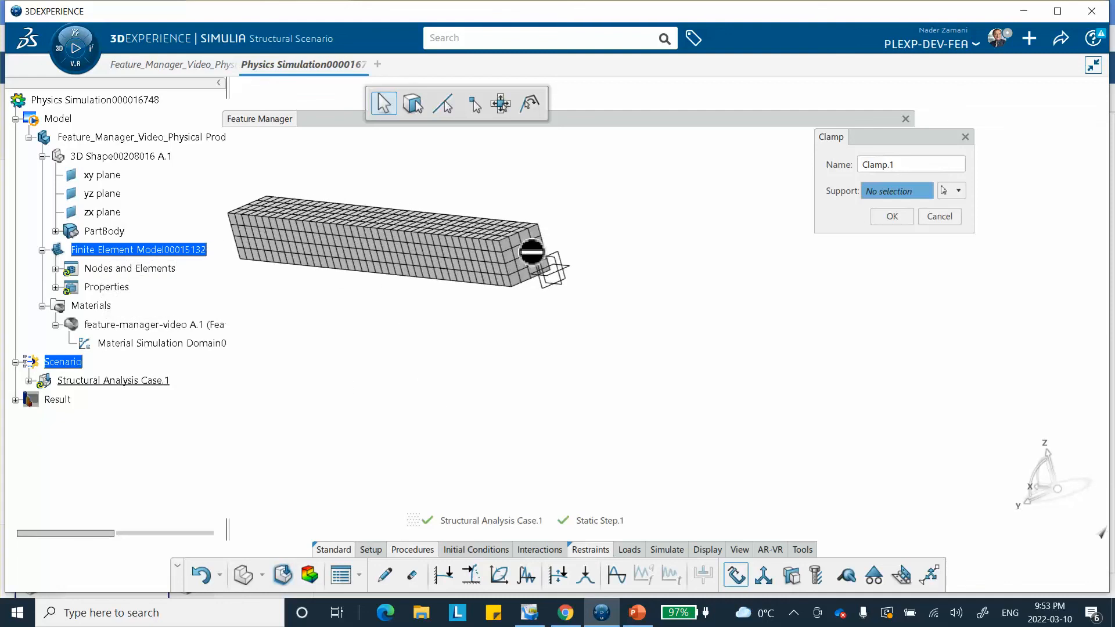
click(537, 260)
click(893, 217)
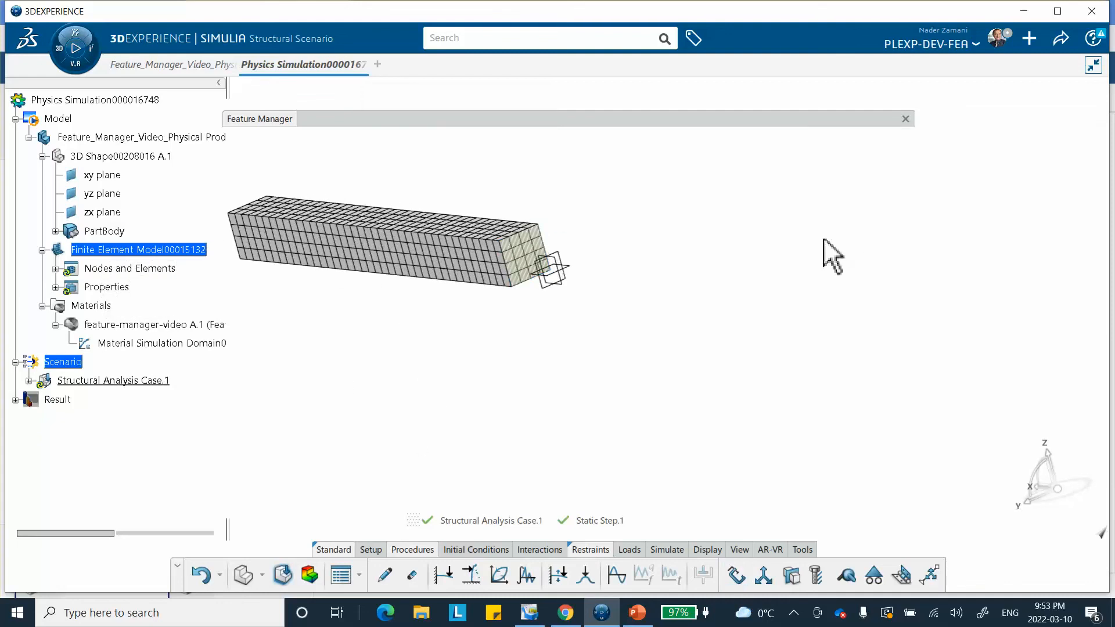
Step: Apply a force of 1000 lbf in X to the bar's free end face, using the global axis system
middle_drag(381, 363, 550, 391)
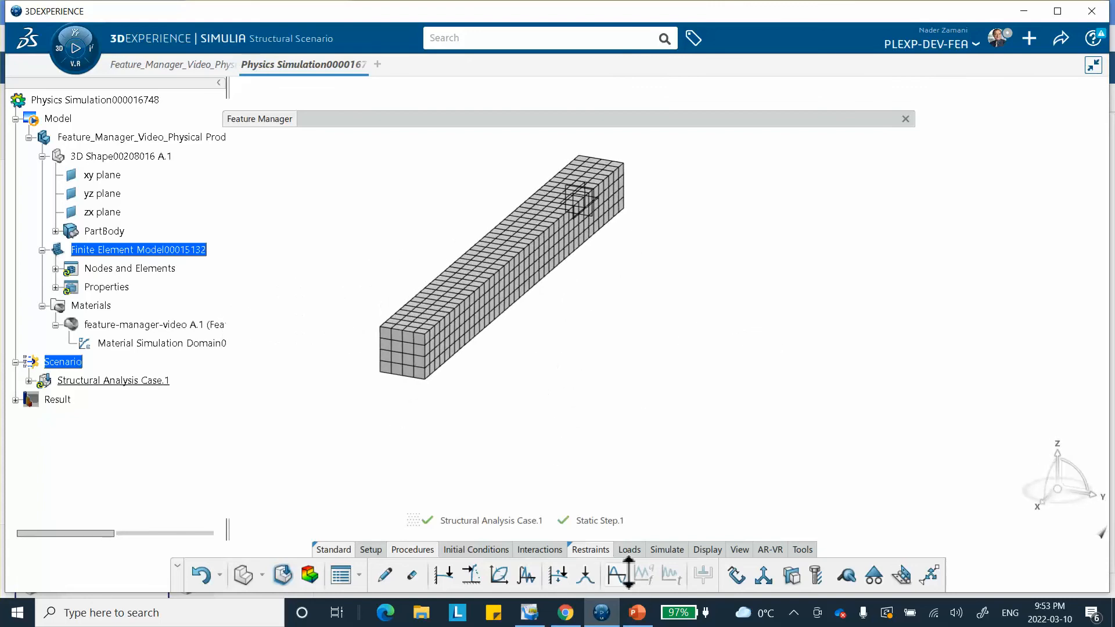
click(629, 550)
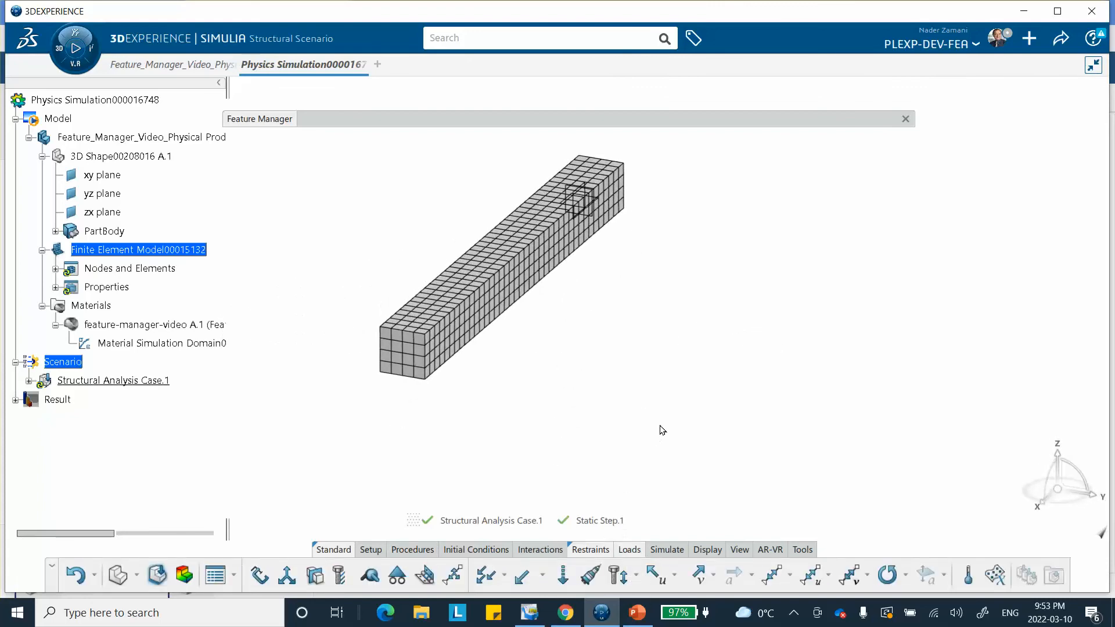
click(522, 575)
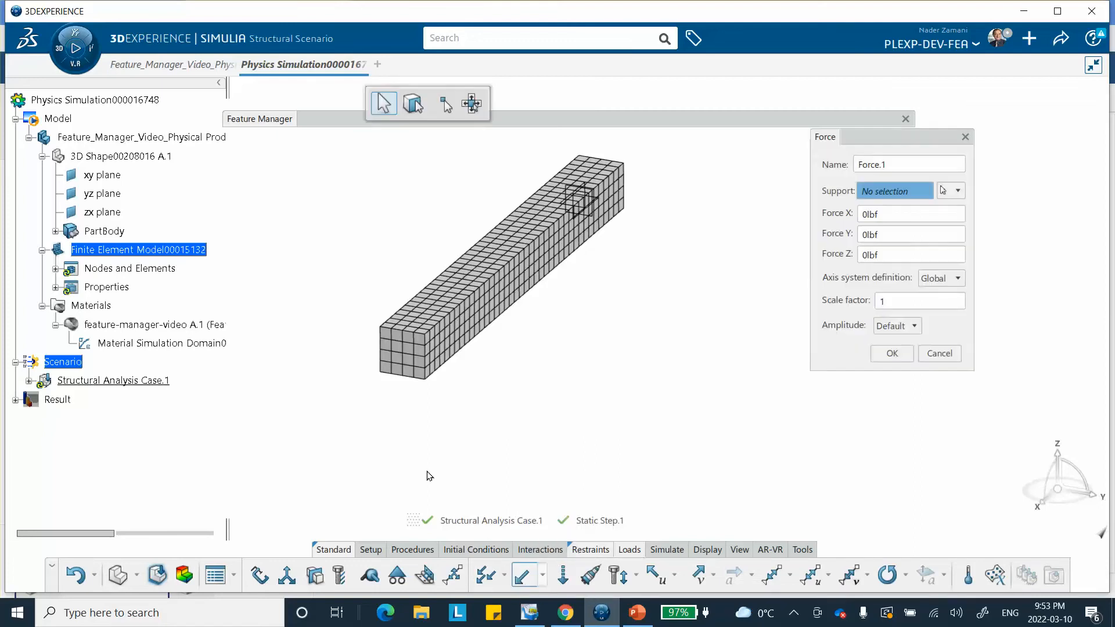
click(421, 357)
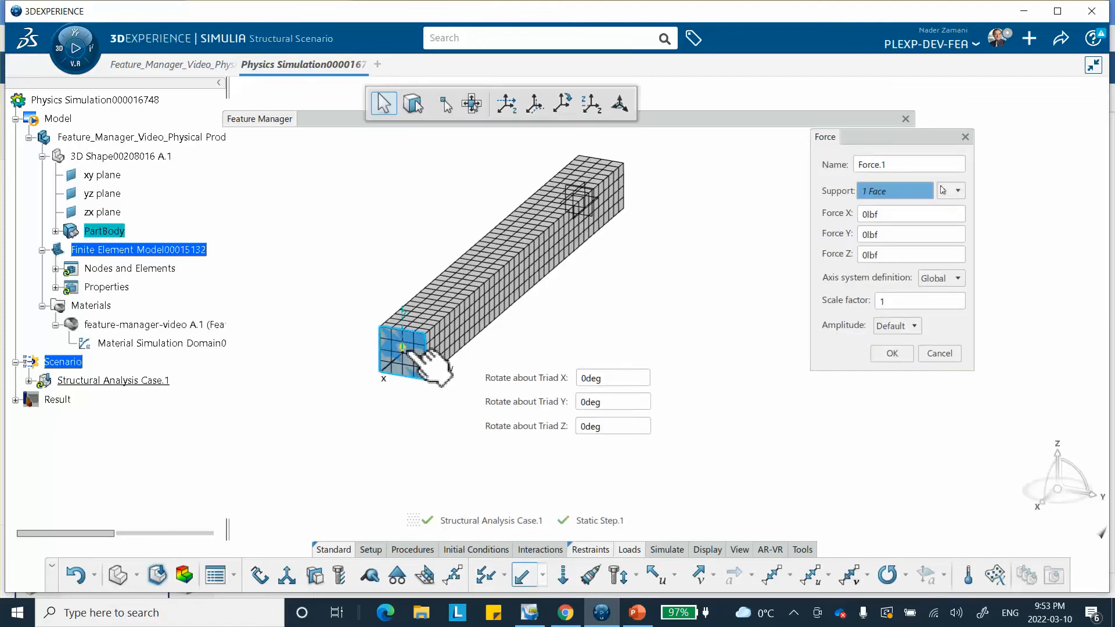
click(891, 214)
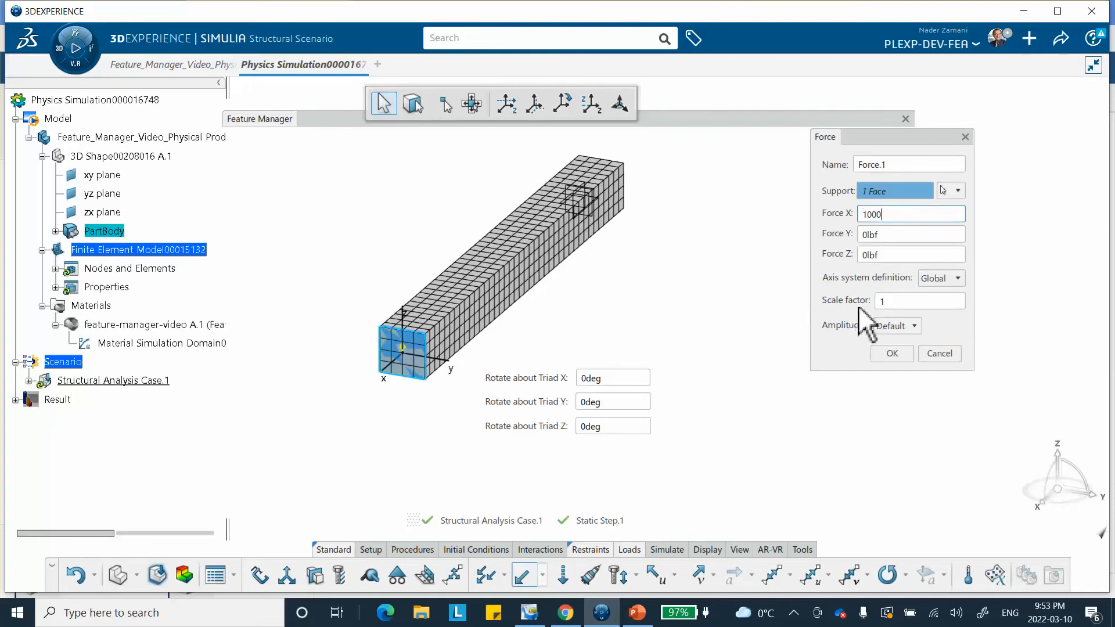
click(892, 353)
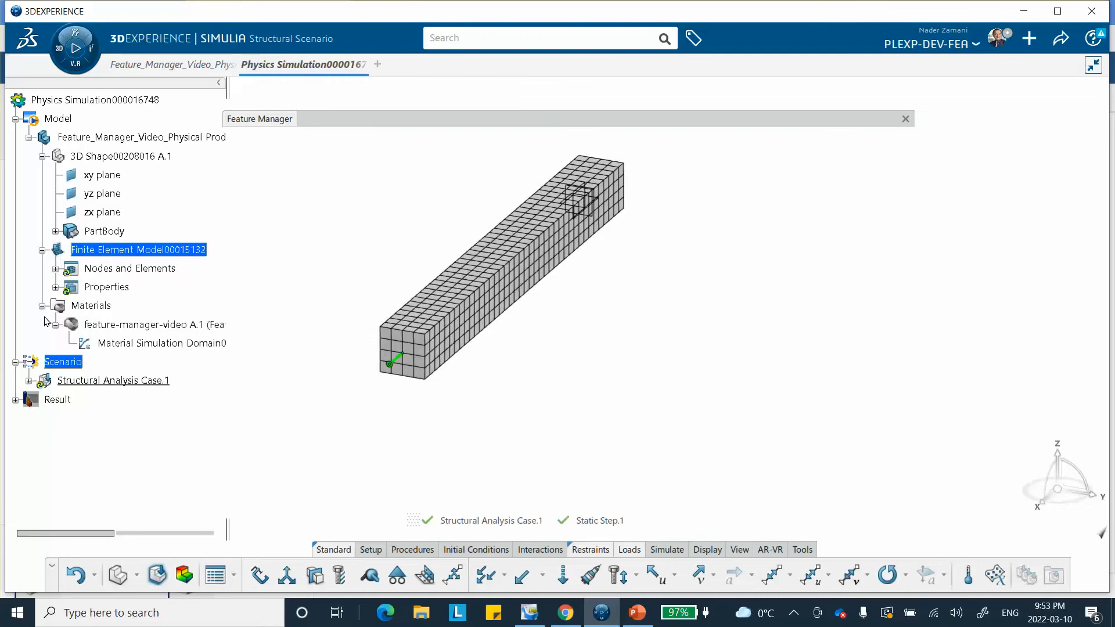
Step: Expand the structural analysis case and examine the contents of its restraints, loads and first static step
click(29, 381)
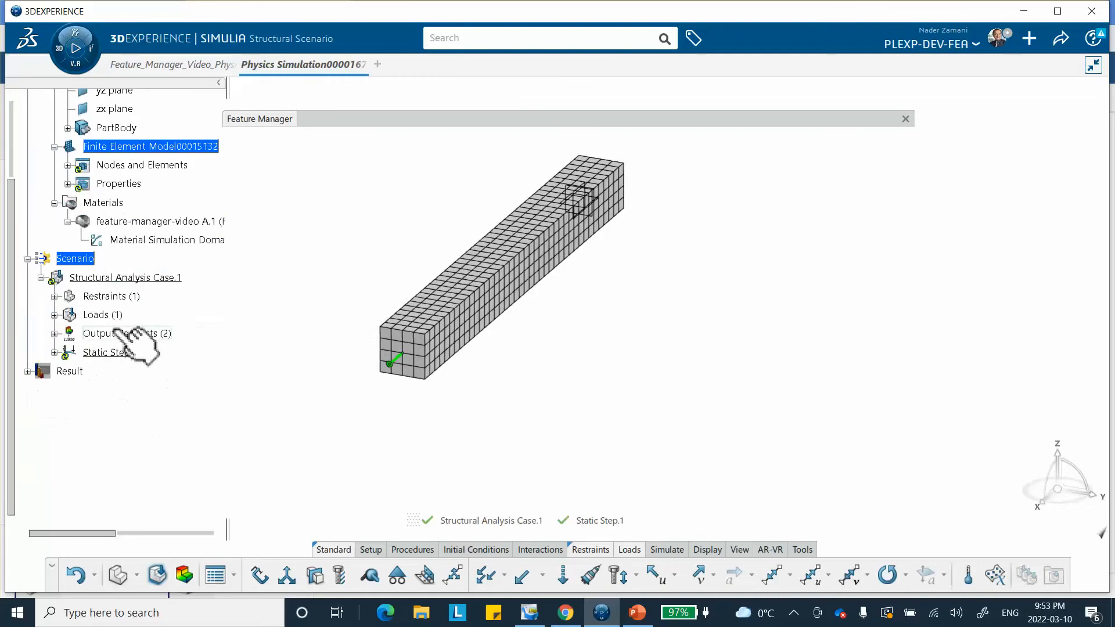
click(55, 296)
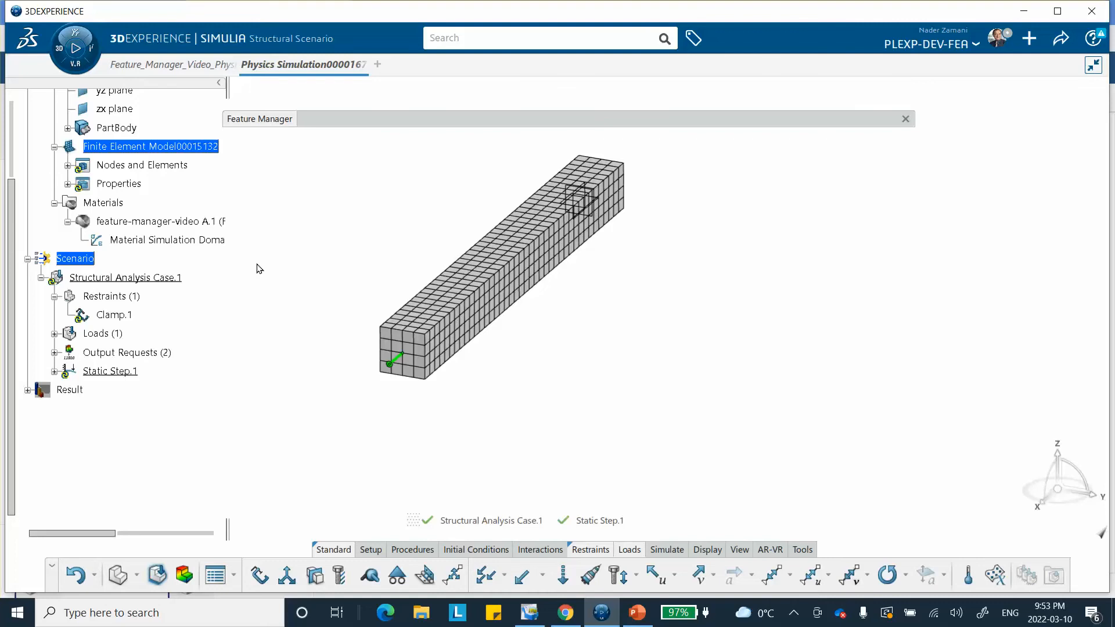
scroll(203, 244, down, 1)
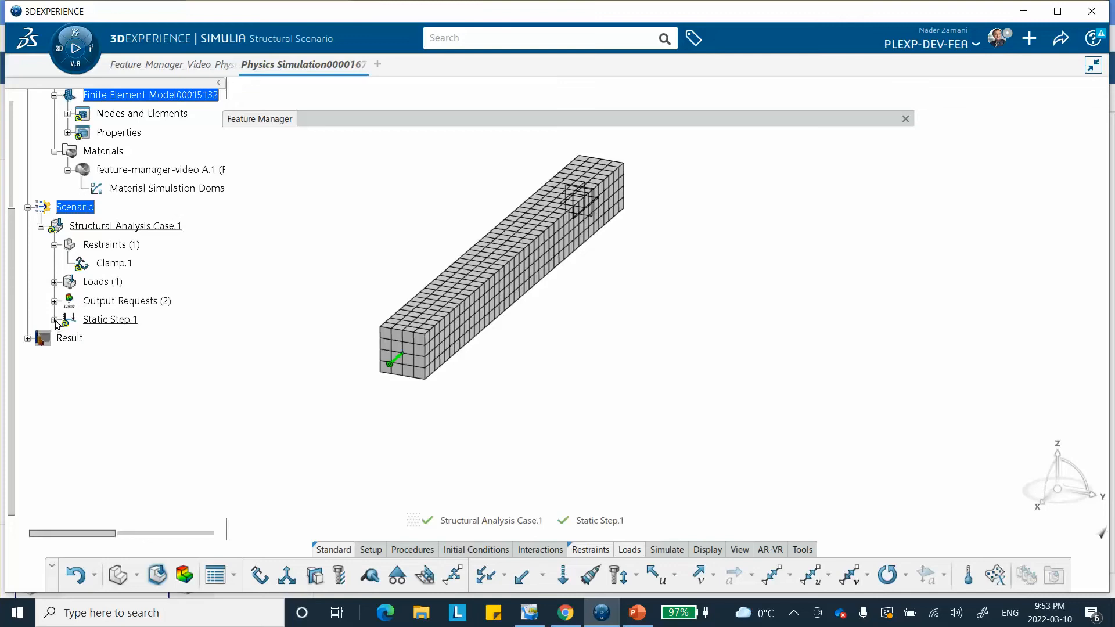
click(55, 320)
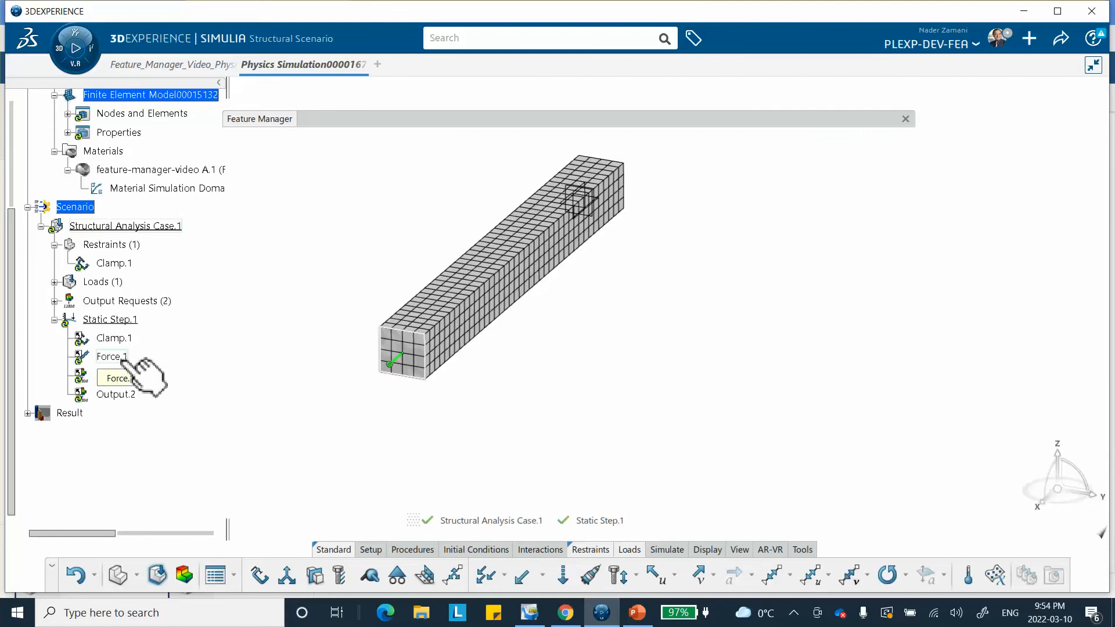
click(54, 282)
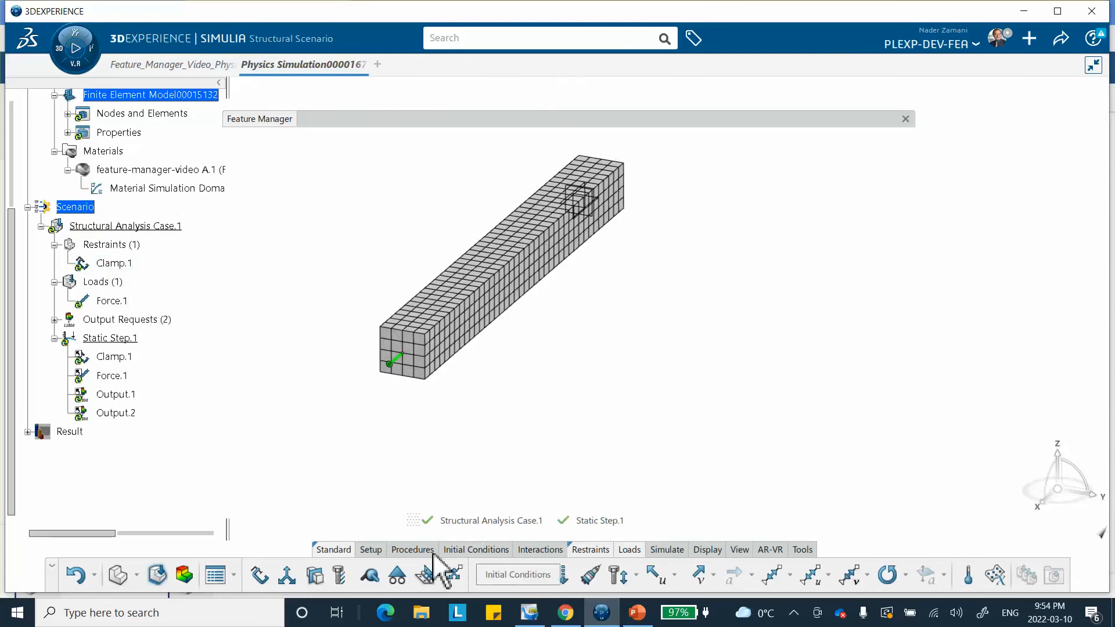
Step: Add a second static step with a 1 s step time and geometric nonlinearity excluded
click(406, 550)
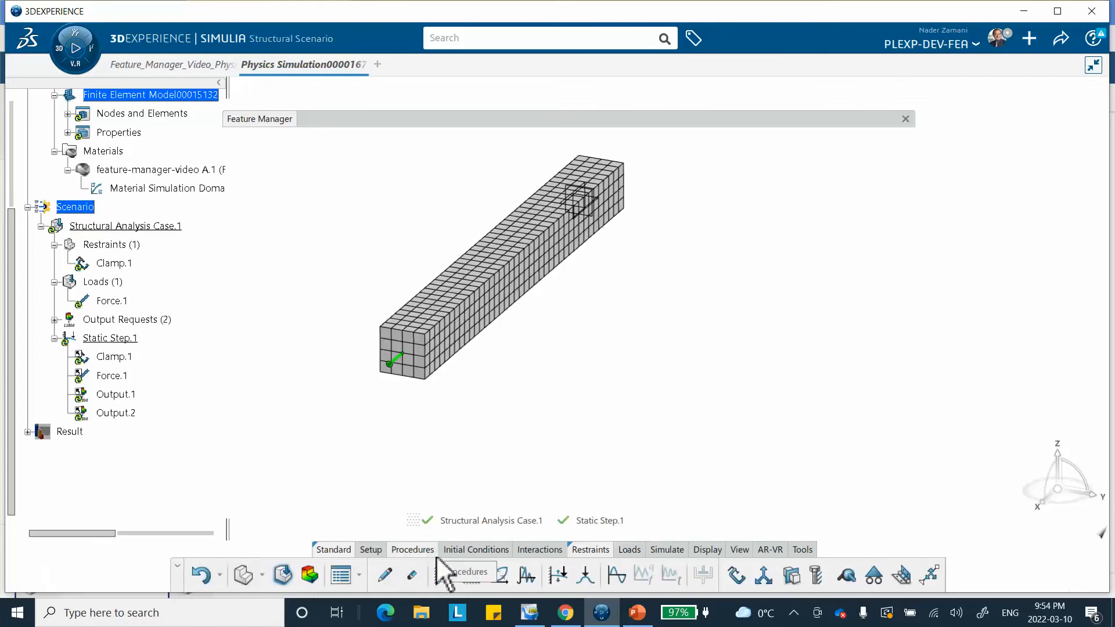
click(444, 574)
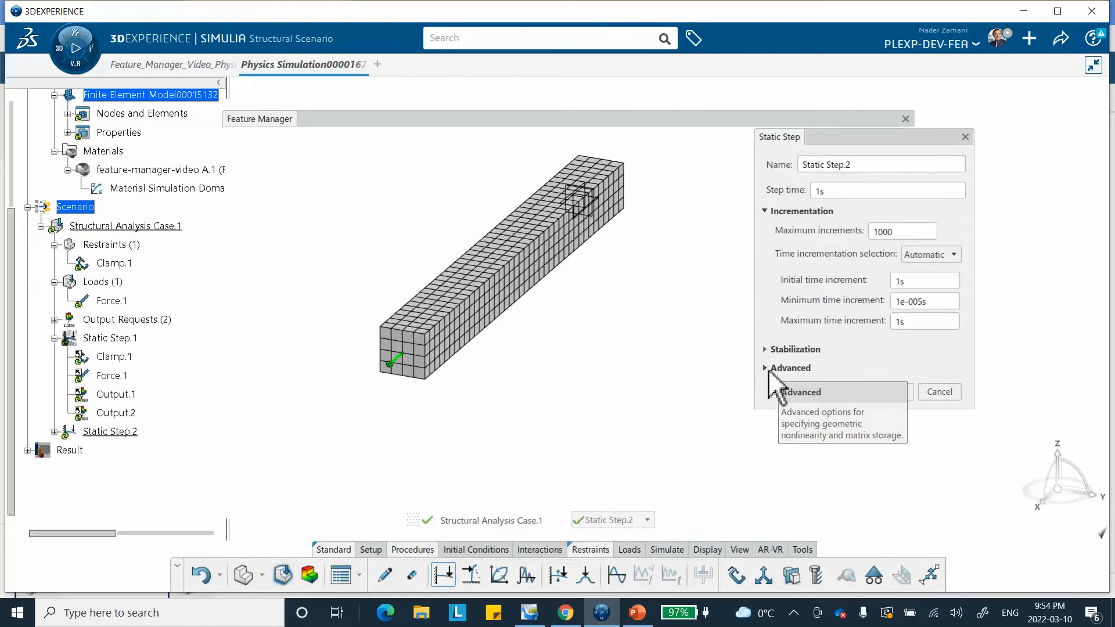
click(767, 369)
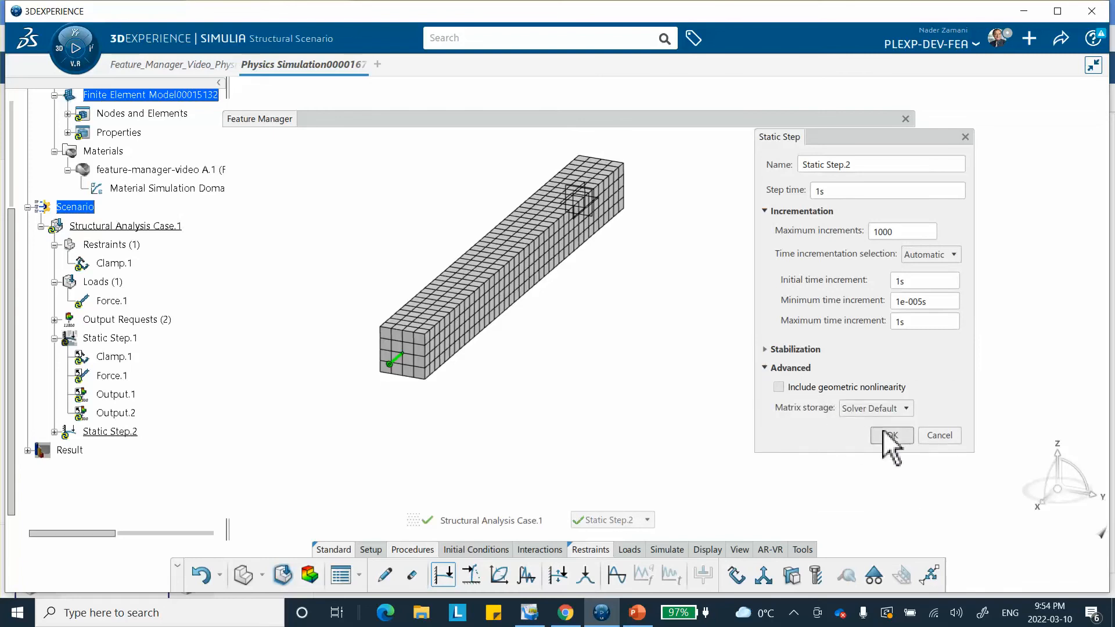
click(883, 431)
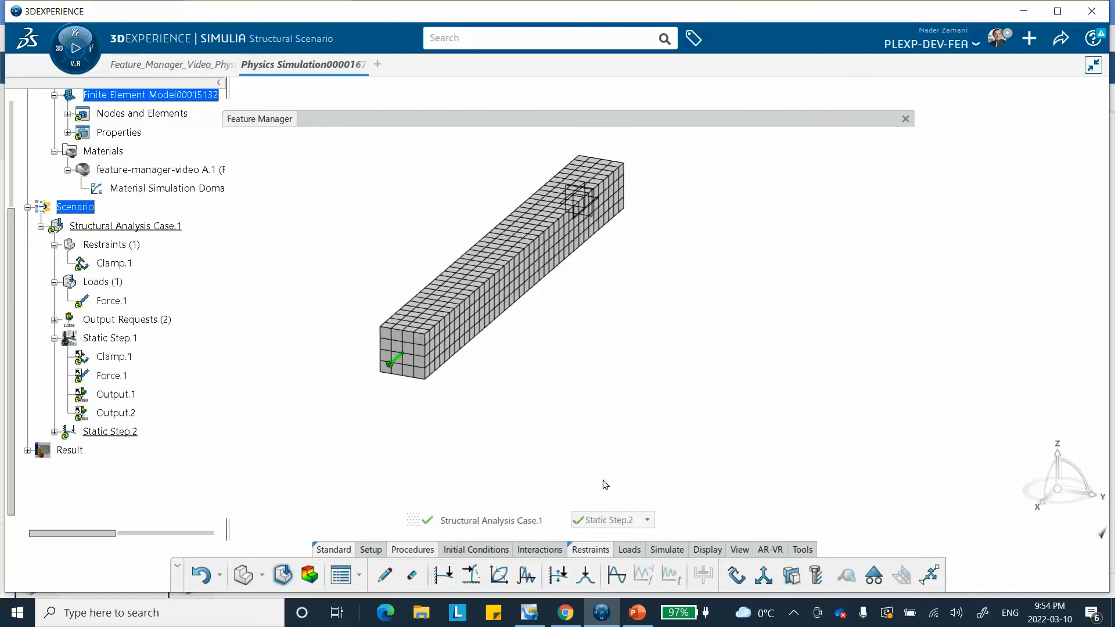
Step: Apply a force of 1000 lbf in Y to the bar's free end face within the second static step
click(627, 548)
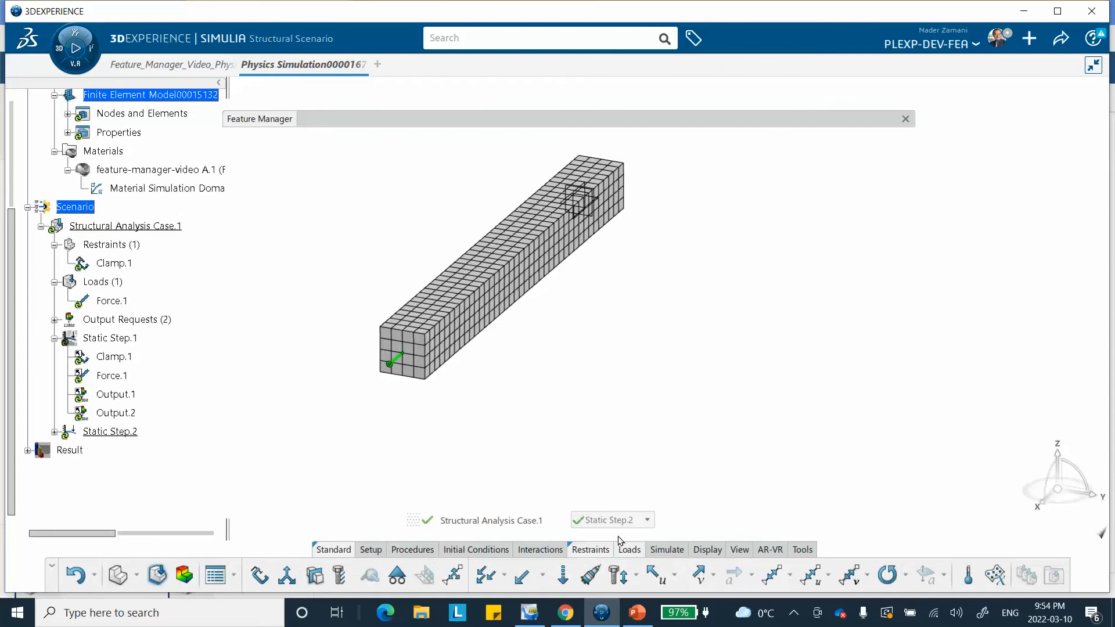
click(418, 363)
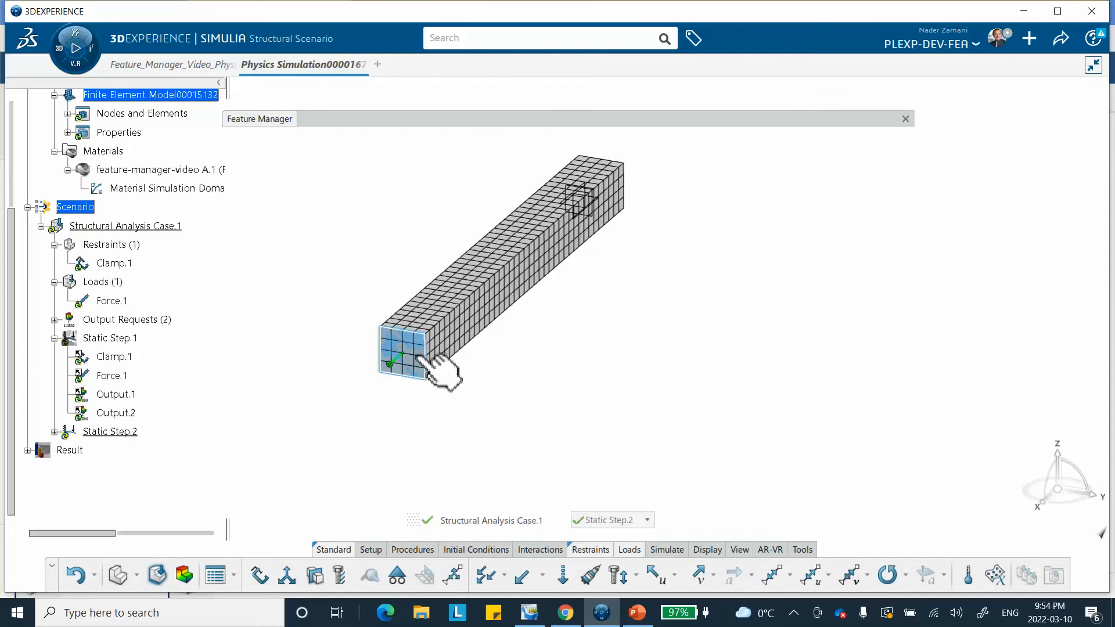
click(522, 575)
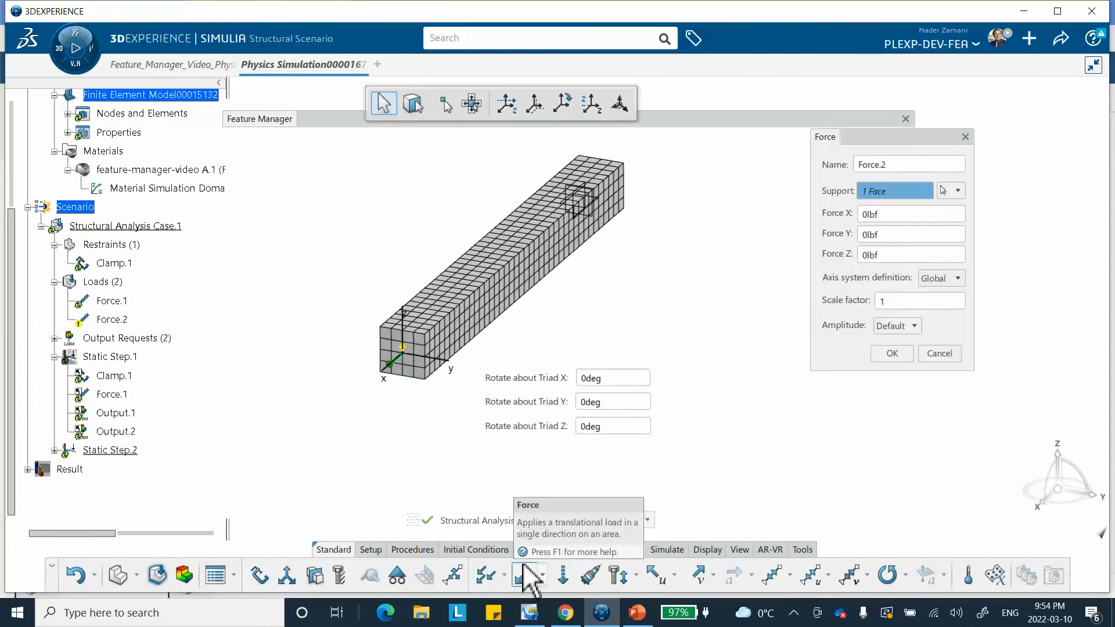
click(891, 234)
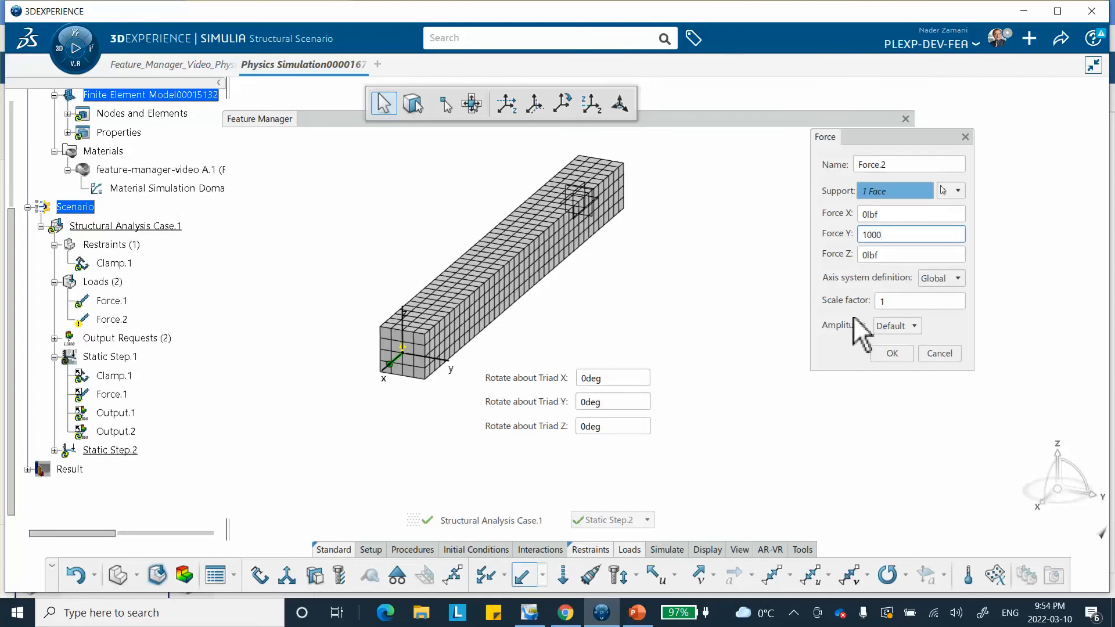
click(874, 353)
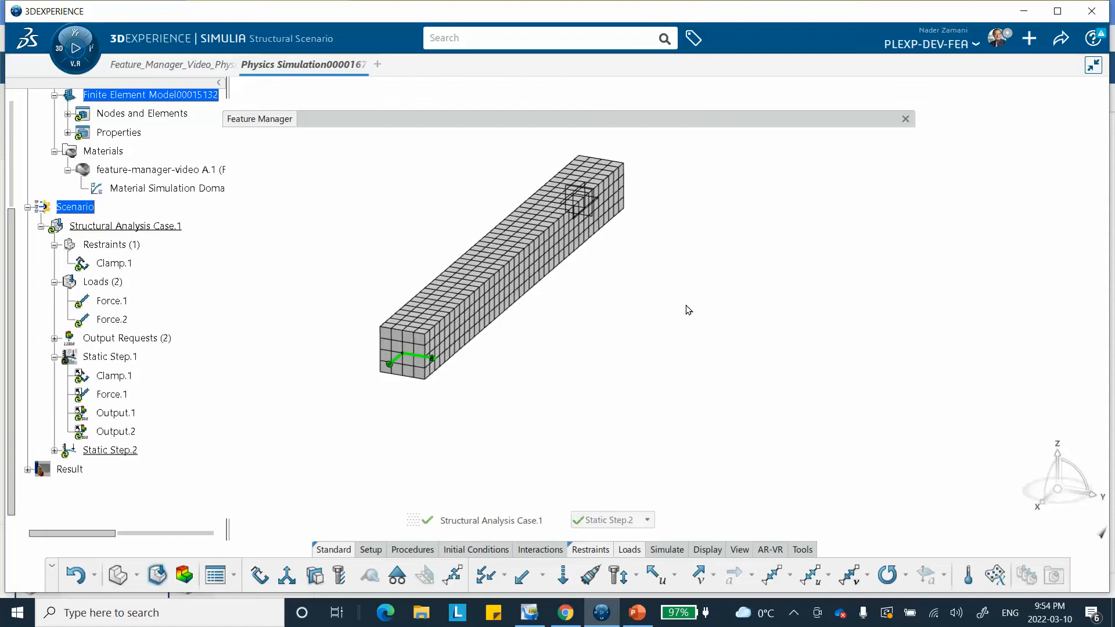
Step: Compare the forces with the reference slide in PowerPoint, return to 3DEXPERIENCE, and examine the contents of the second static step
click(636, 613)
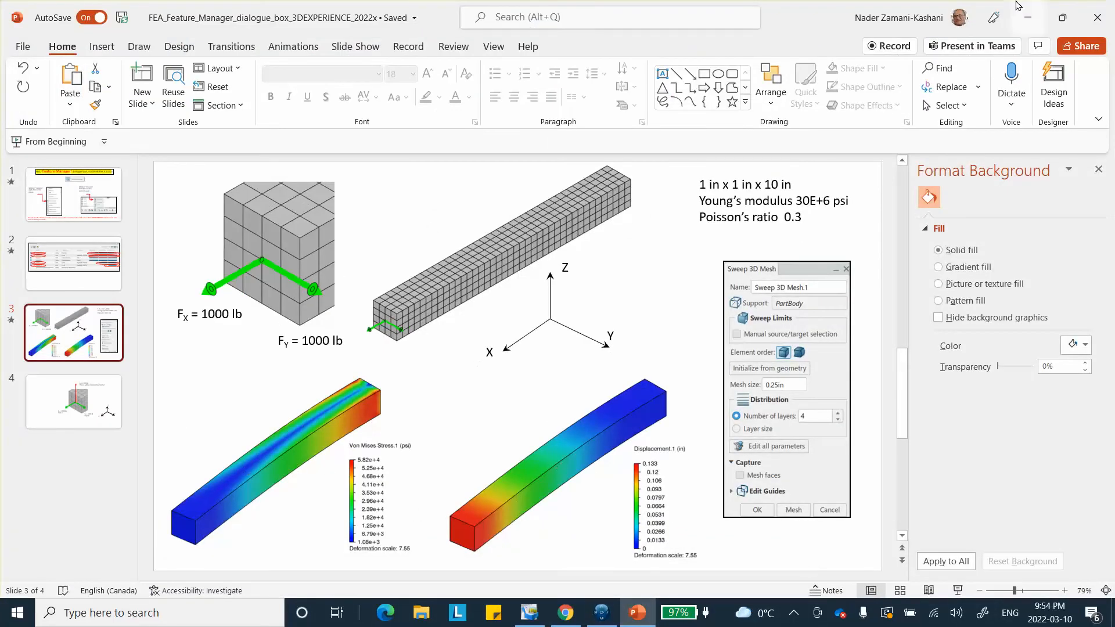
click(1028, 17)
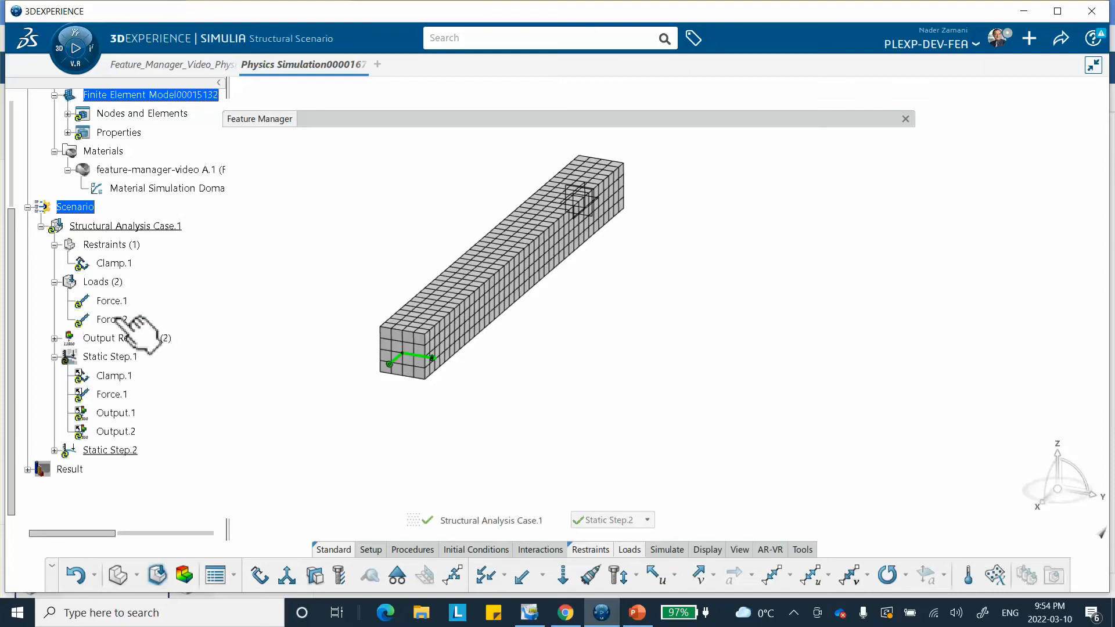
click(55, 451)
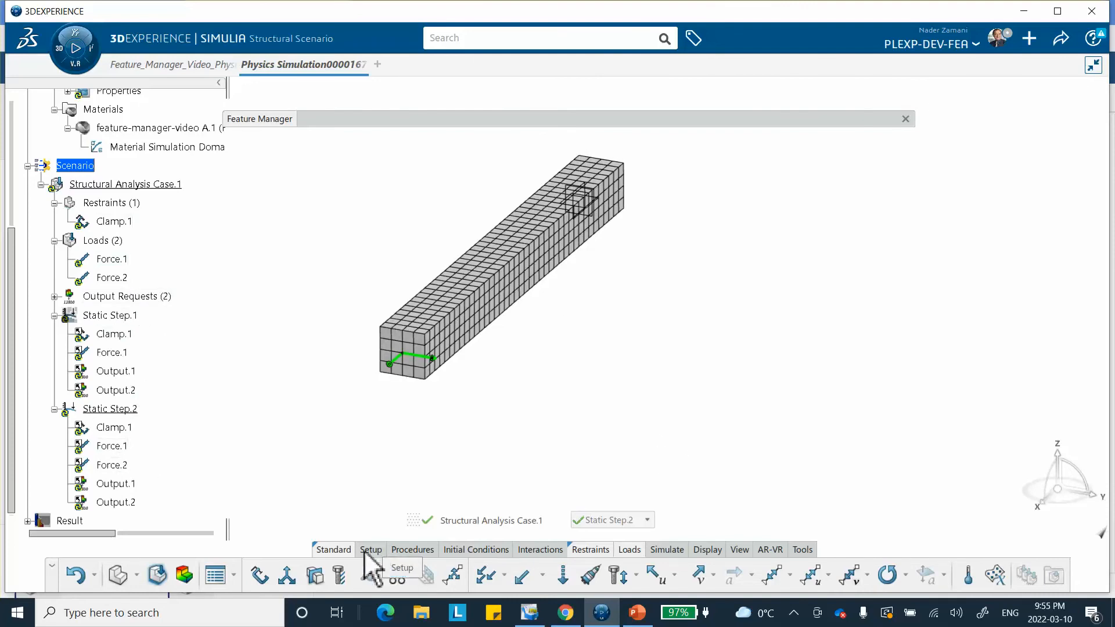
Step: Add a third static step with a 1 s step time, leaving geometric nonlinearity excluded
click(405, 551)
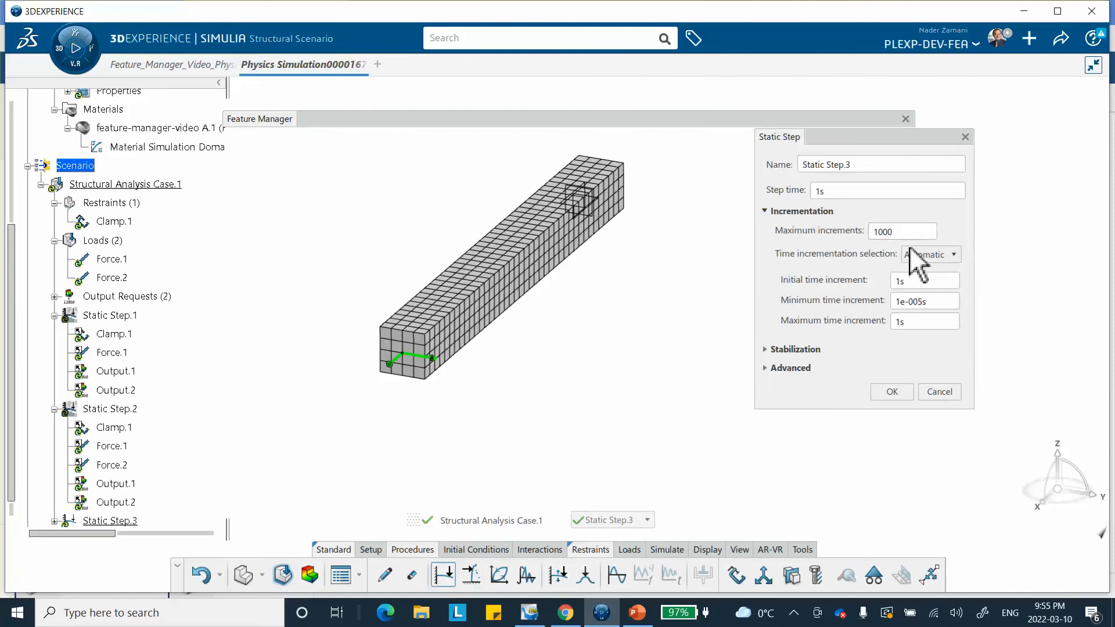
click(766, 368)
click(778, 387)
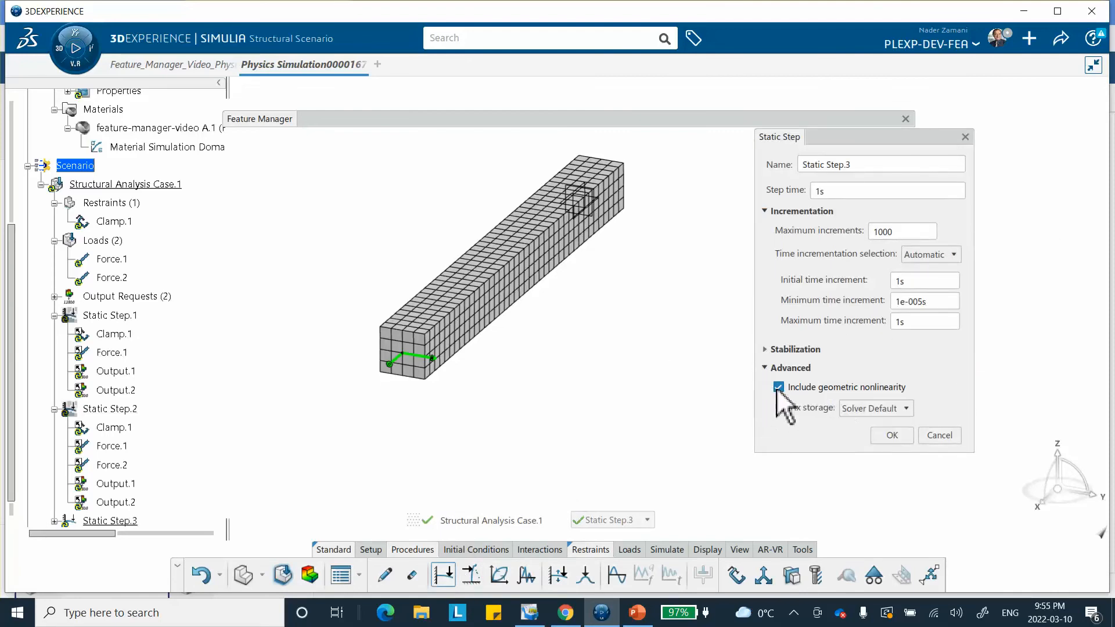
click(778, 387)
click(893, 436)
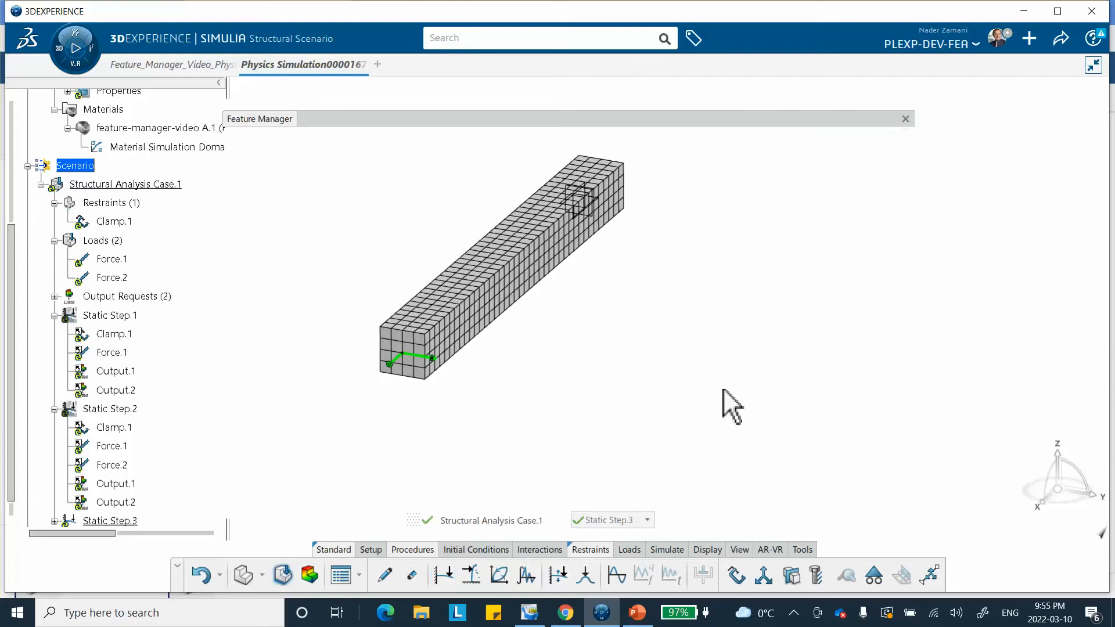
Step: Apply a force of 1000 lbf in Z to the bar's free end face within the third static step
click(630, 549)
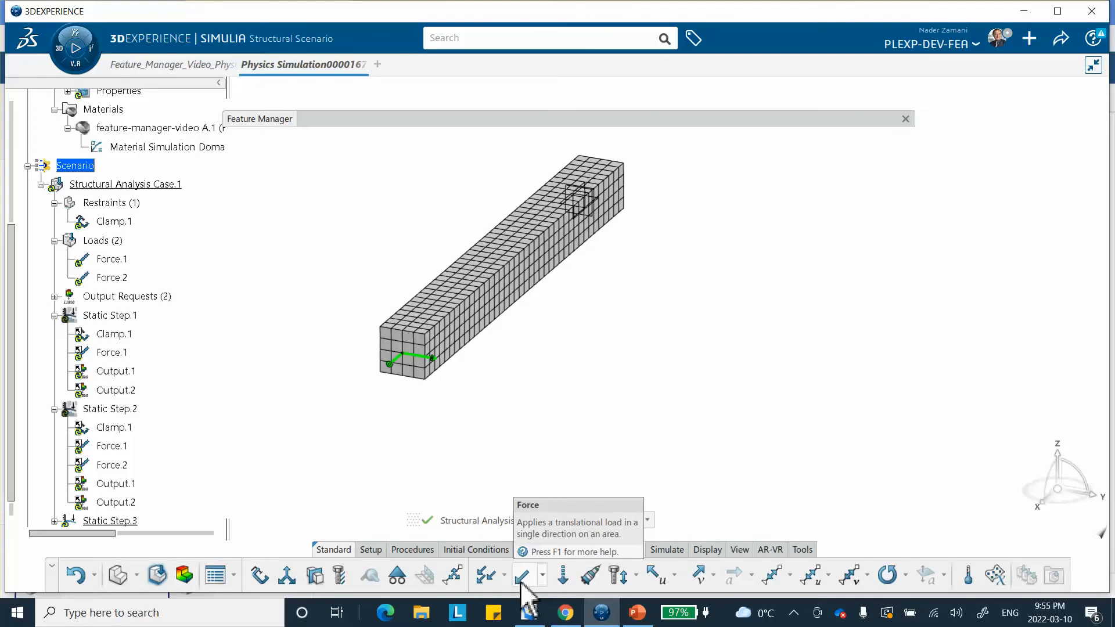
click(522, 582)
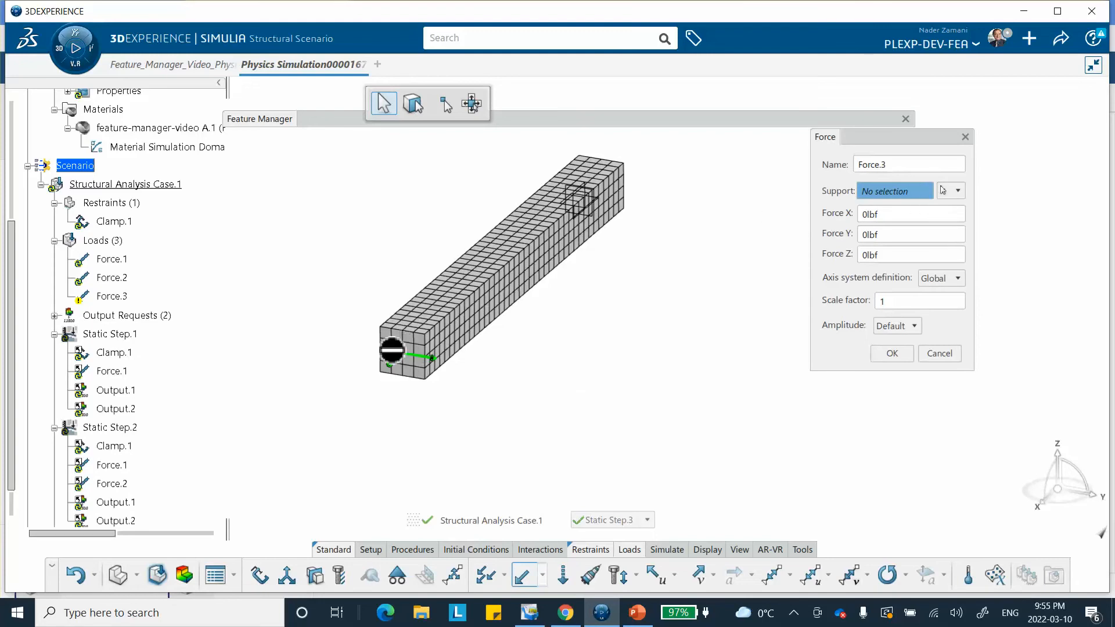
click(406, 354)
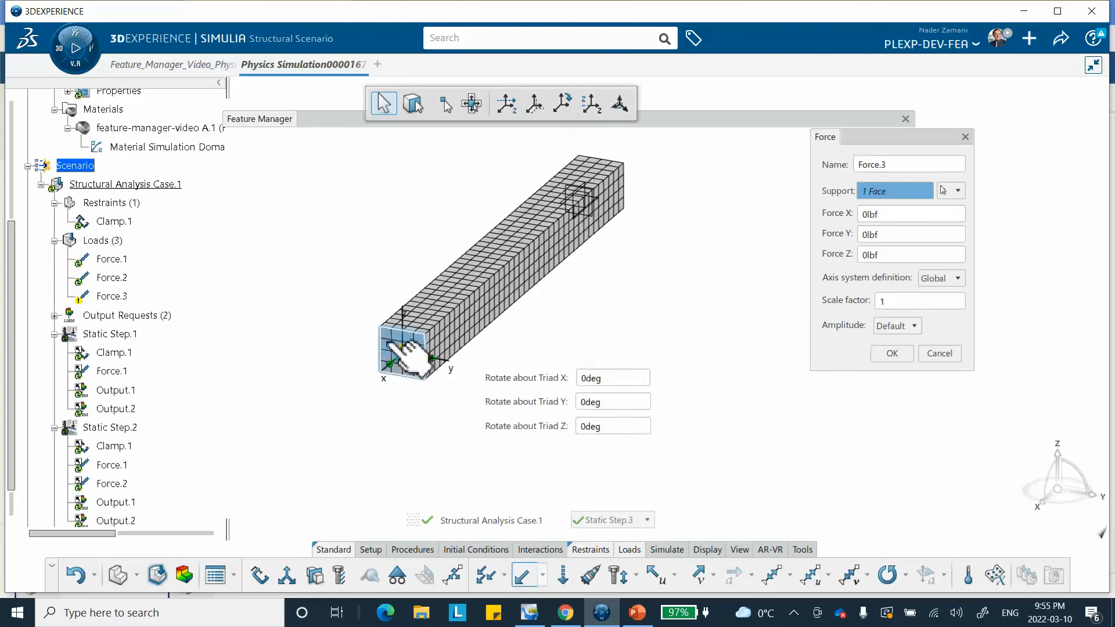
click(894, 255)
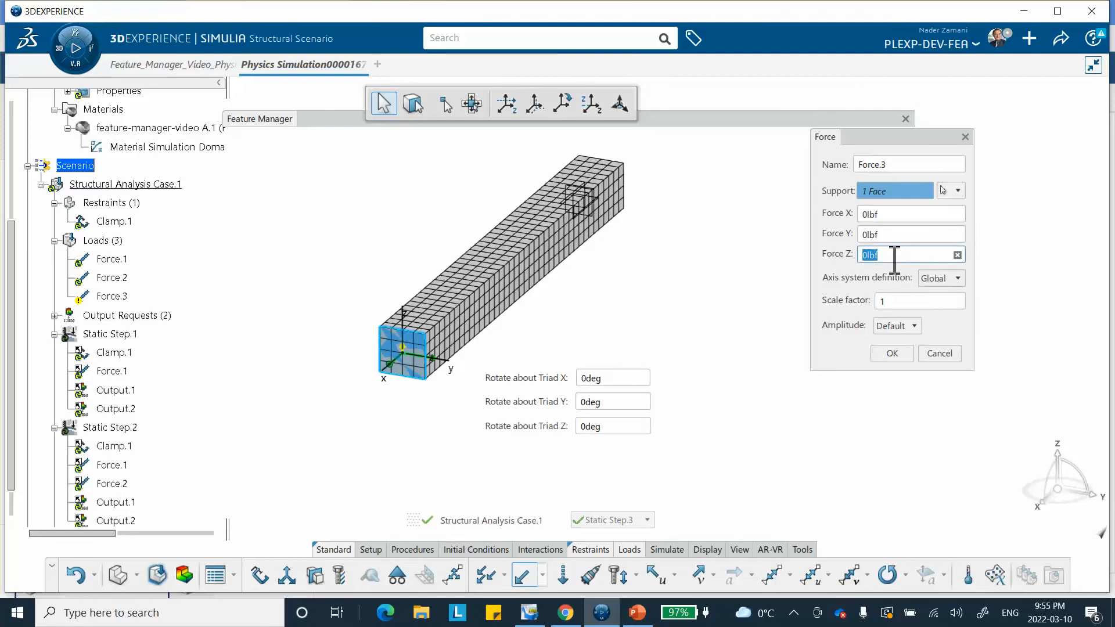
text(1000)
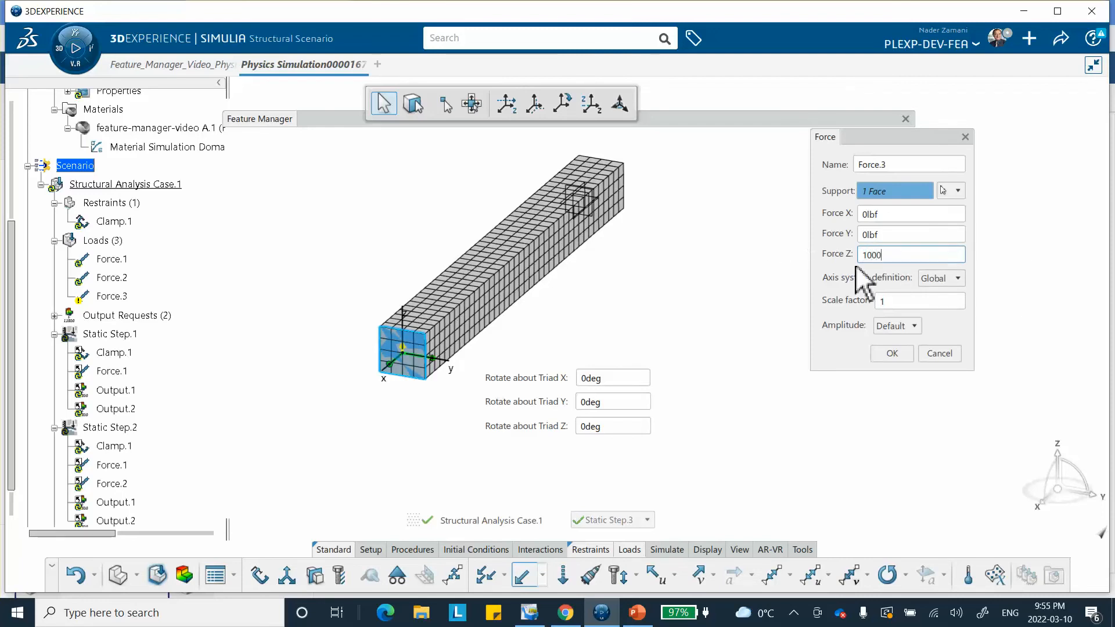
click(894, 354)
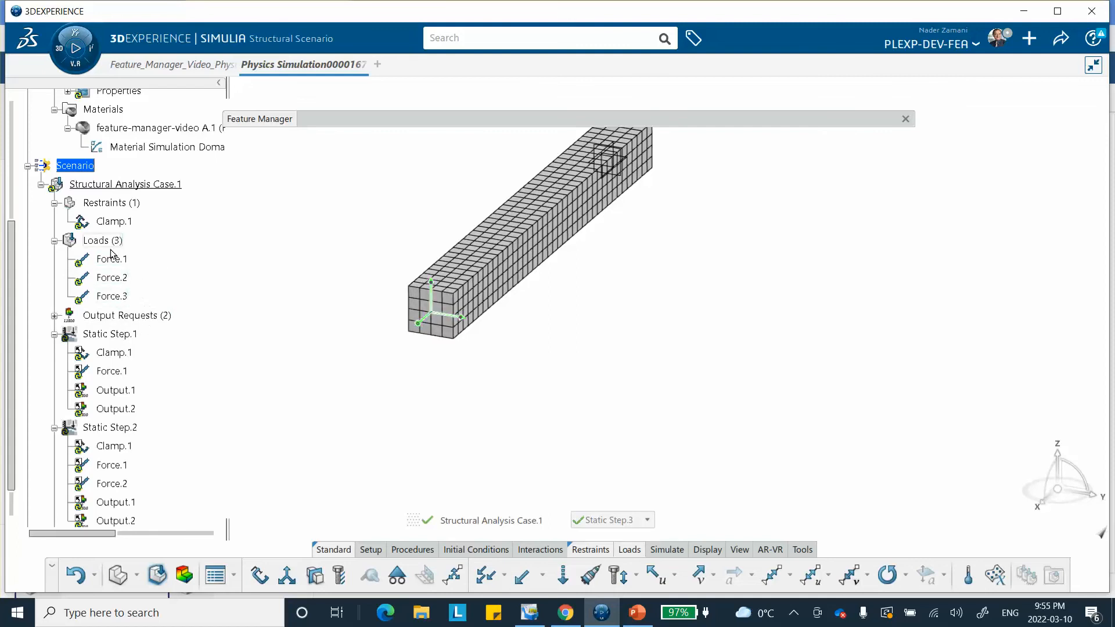
Step: Expand the third static step to review its restraint, forces and outputs, and close the Feature Manager
scroll(104, 261, down, 3)
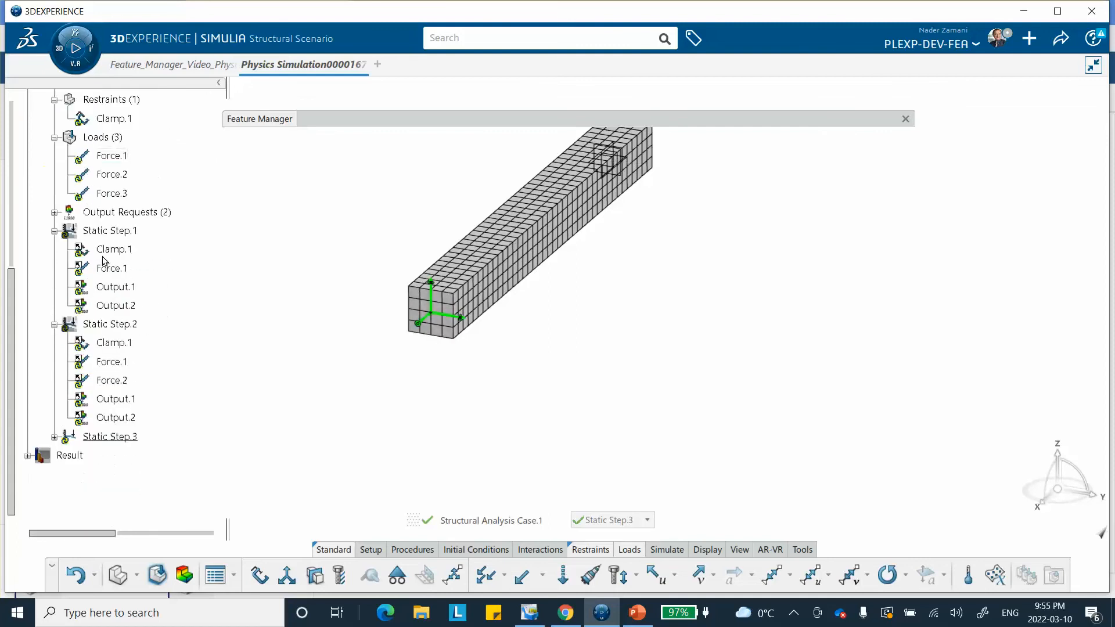
click(54, 439)
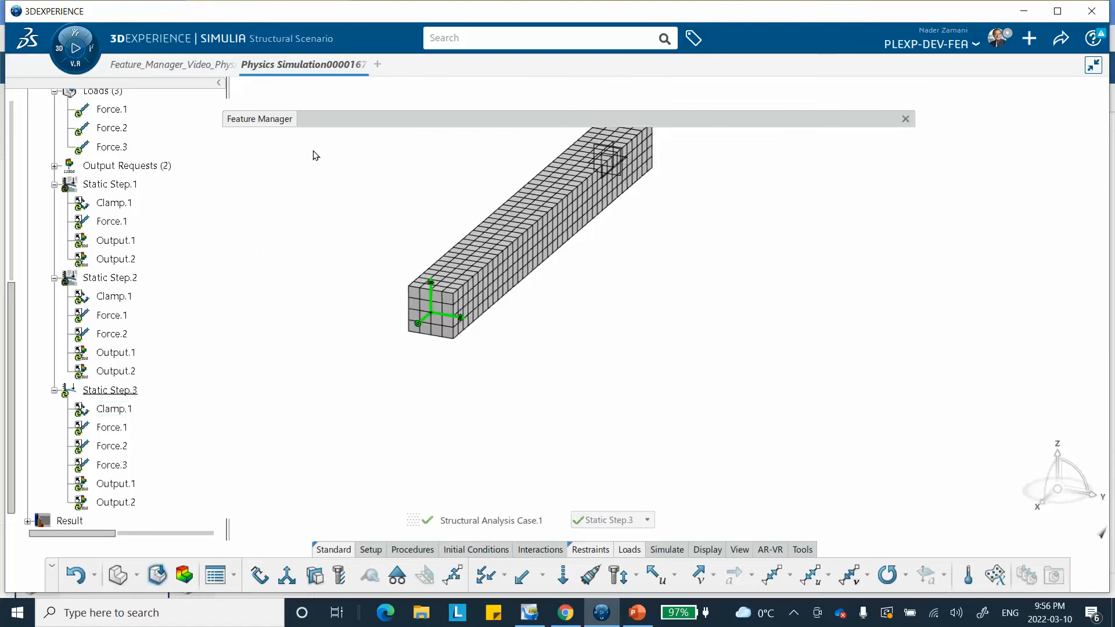
click(905, 118)
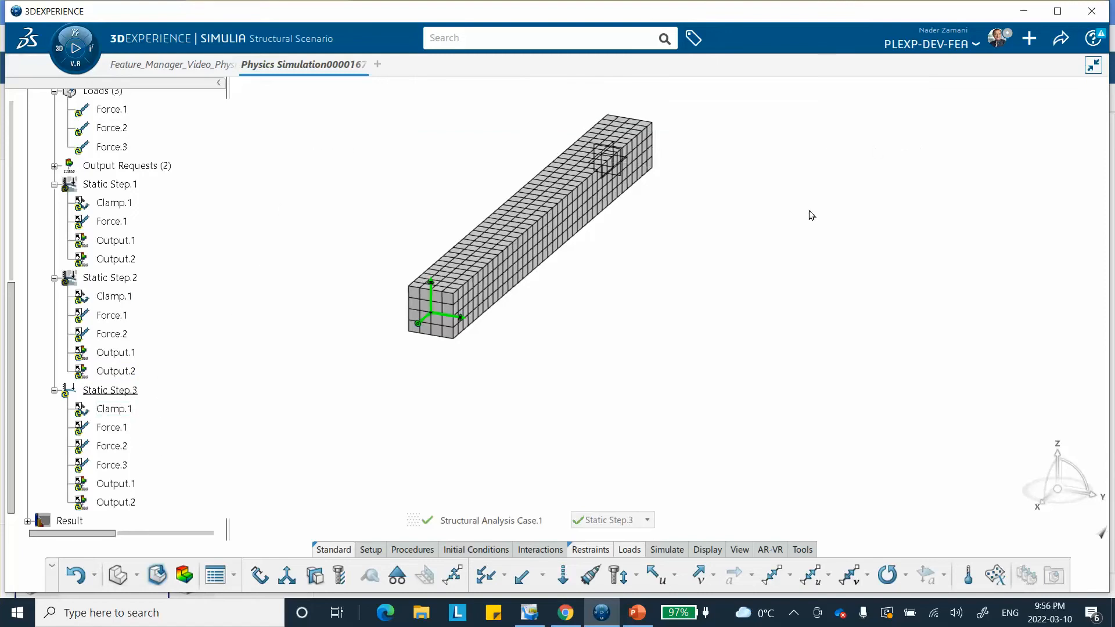
Step: Reopen the Feature Manager to review the restraint, forces and outputs across the three static steps, and collapse its window
right_click(621, 309)
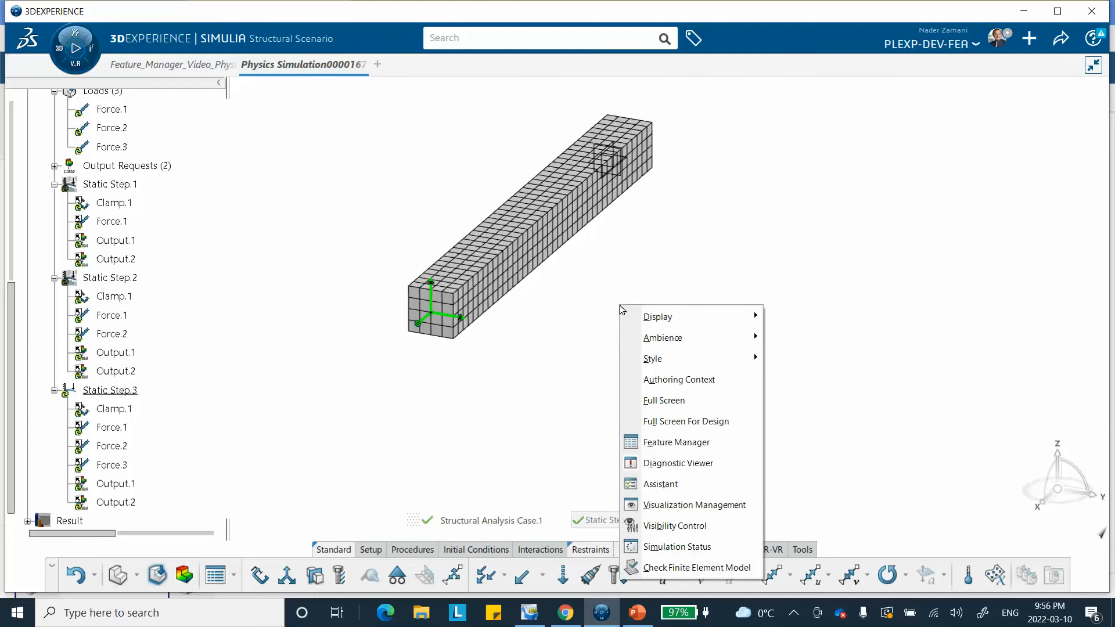
click(671, 442)
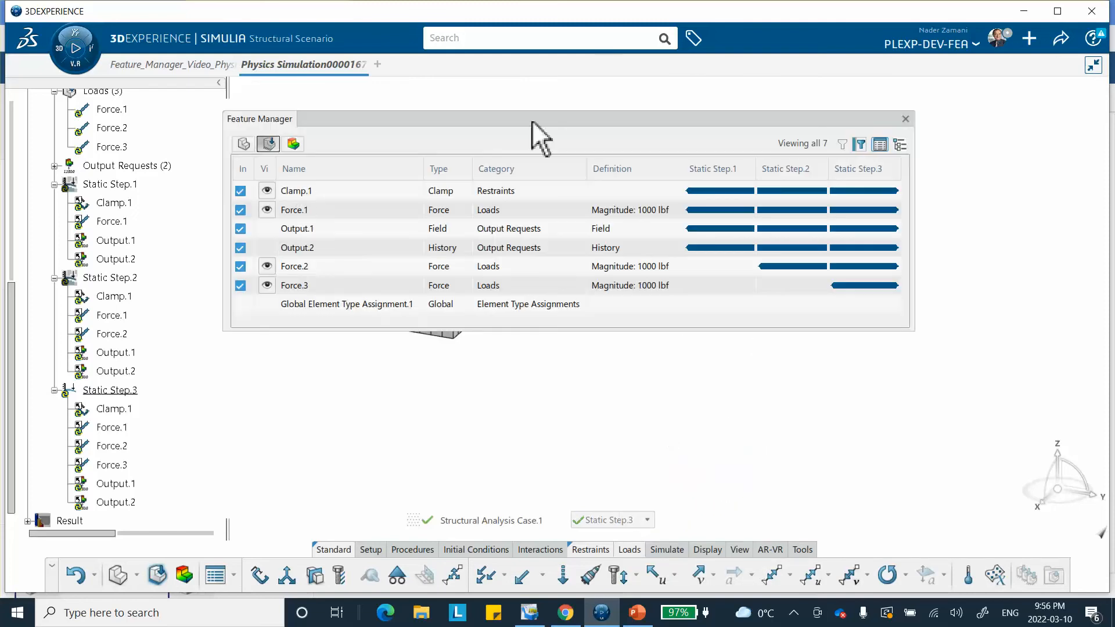
click(906, 119)
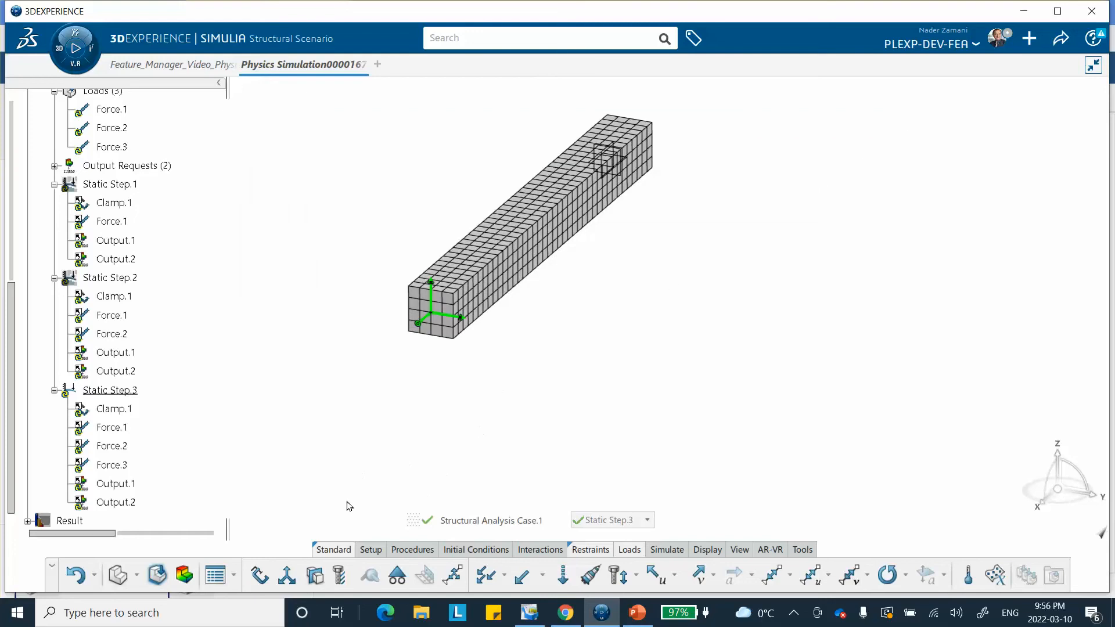
click(231, 576)
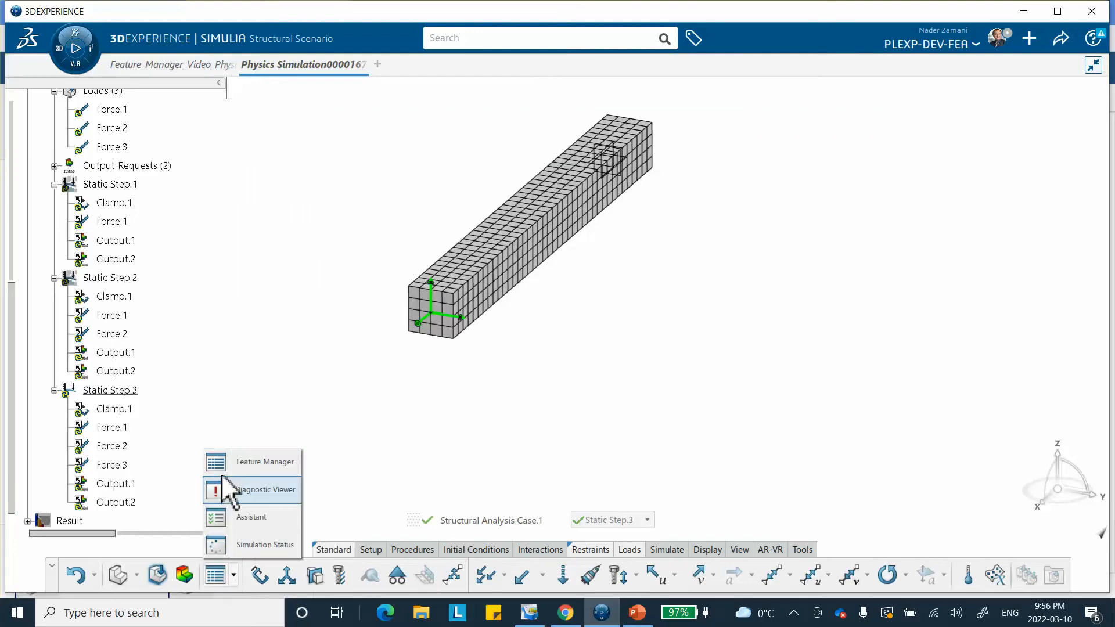
click(251, 463)
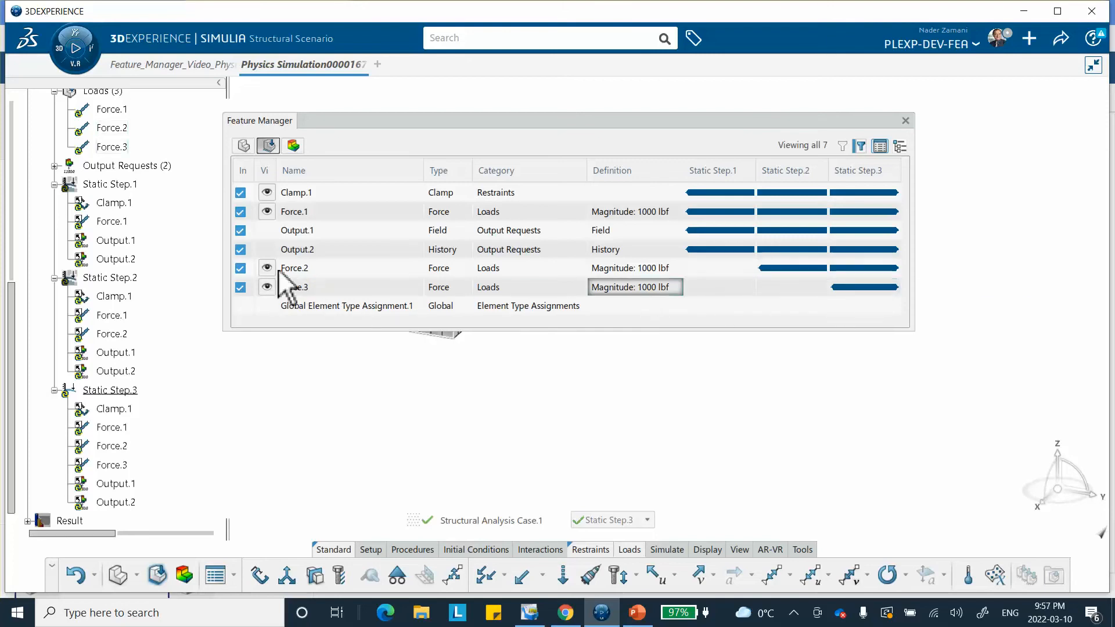
click(264, 285)
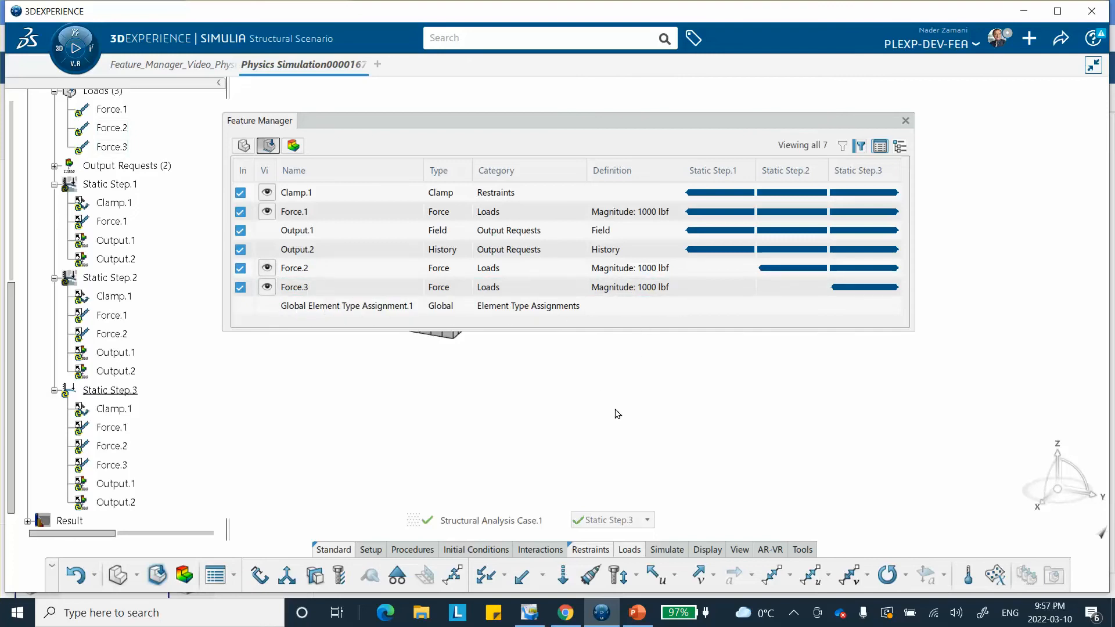
click(645, 119)
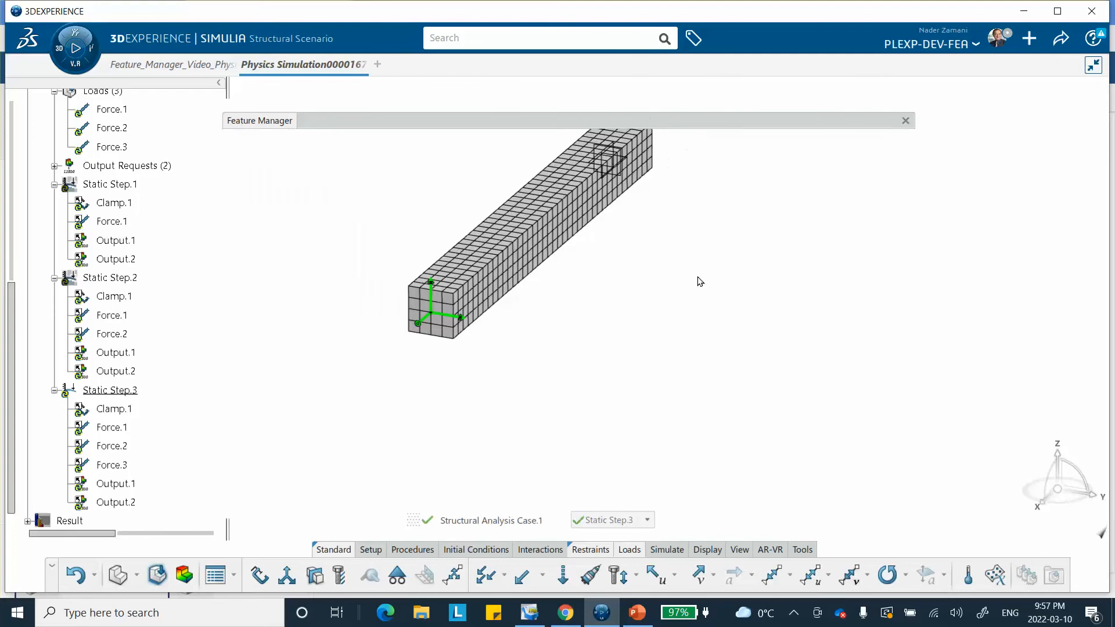
Step: Simulate Structural Analysis Case.1 as a local interactive run on 4 cores, and close the simulation status once it finishes
click(667, 551)
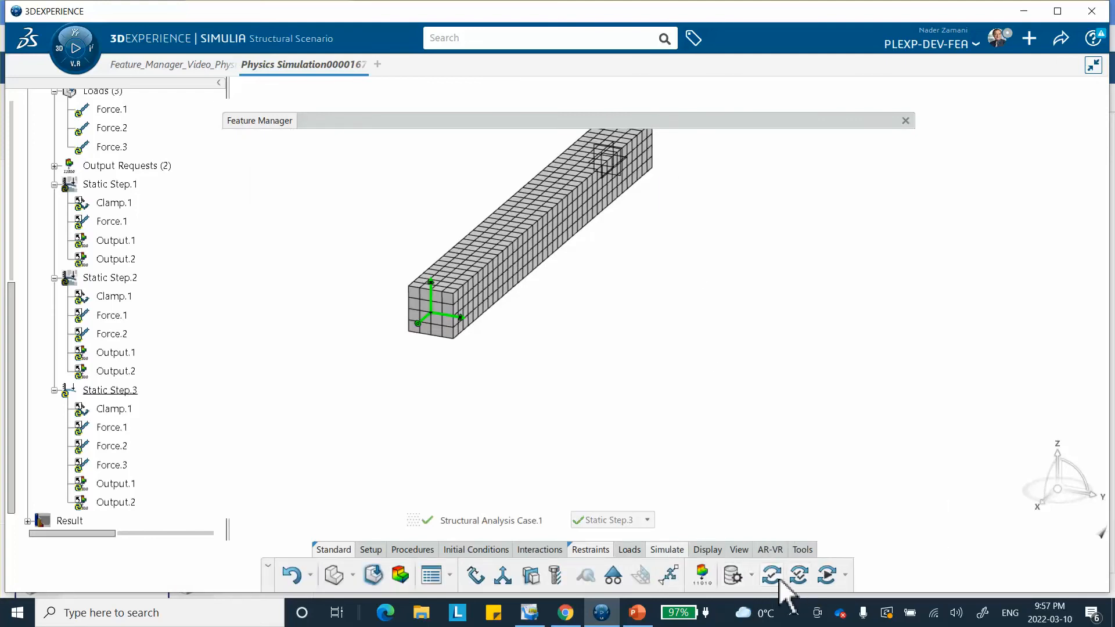
click(826, 576)
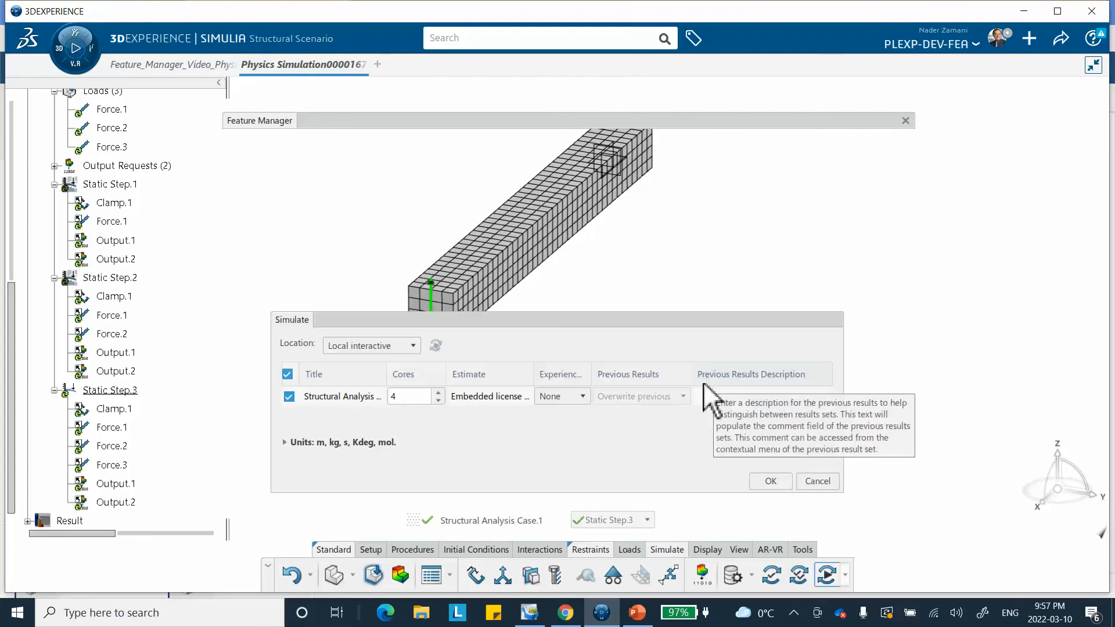
click(769, 481)
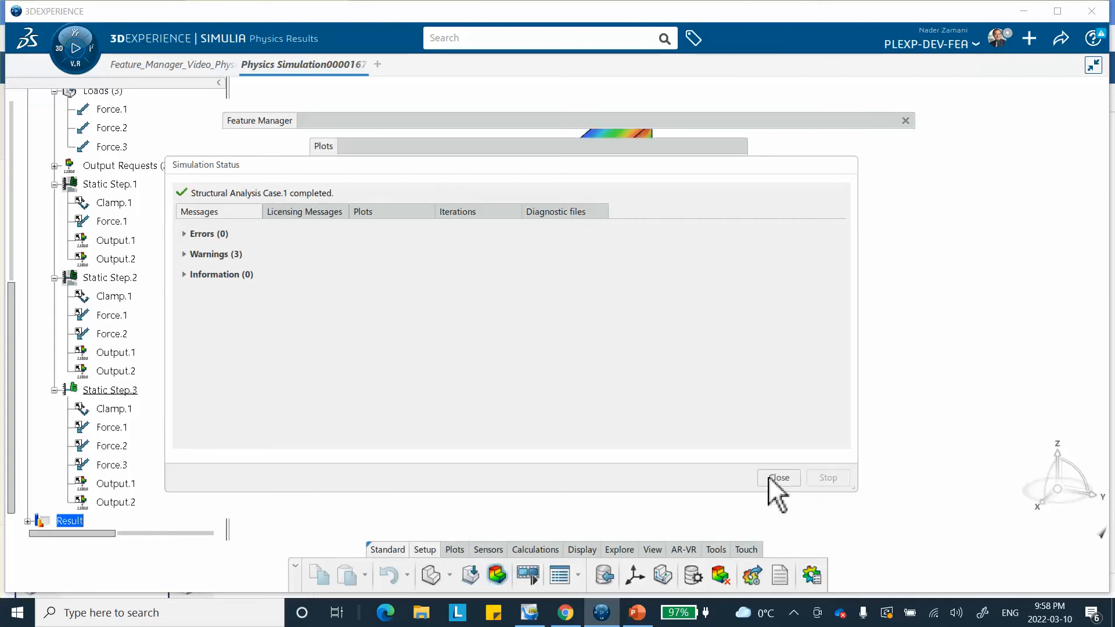
click(781, 477)
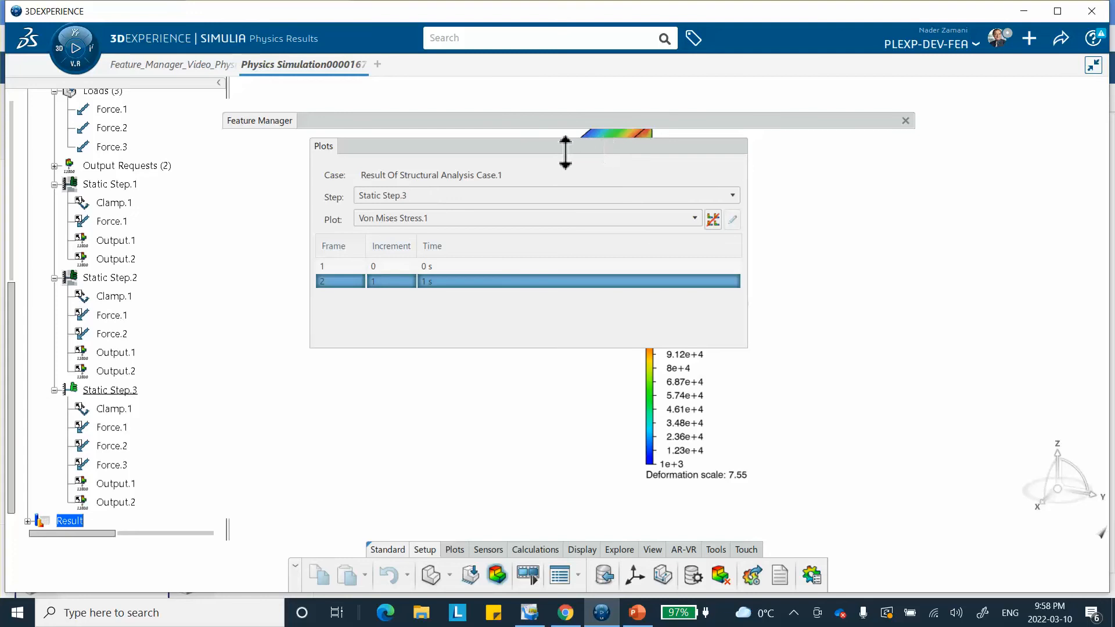
Step: Move the Plots dialog clear of the bar's Von Mises stress plot and save the simulation
drag(516, 150, 363, 341)
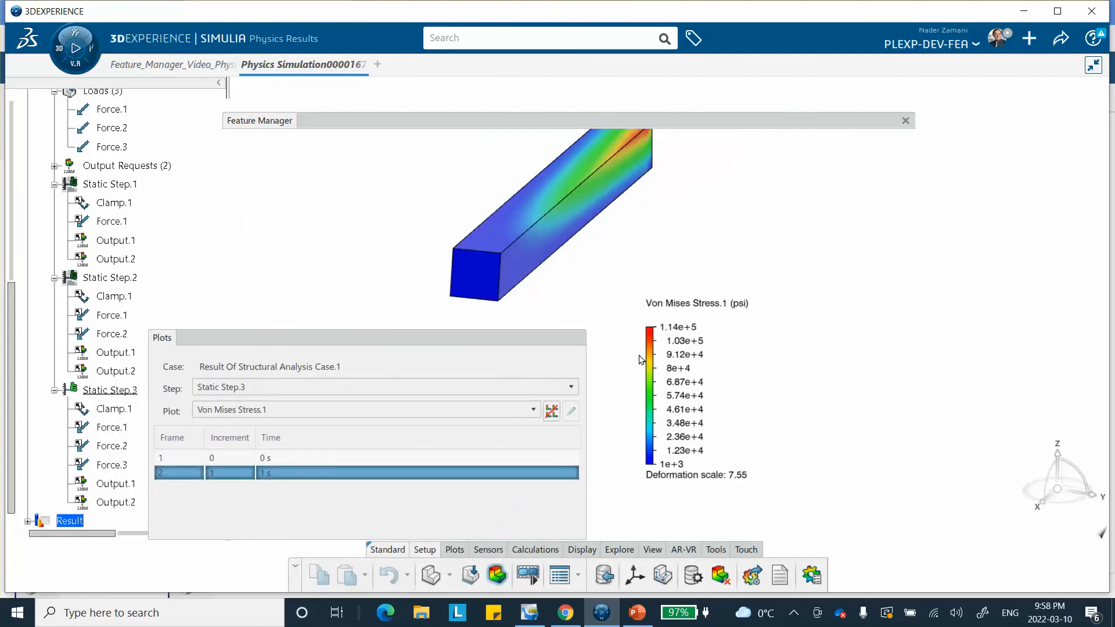
middle_drag(654, 256, 710, 273)
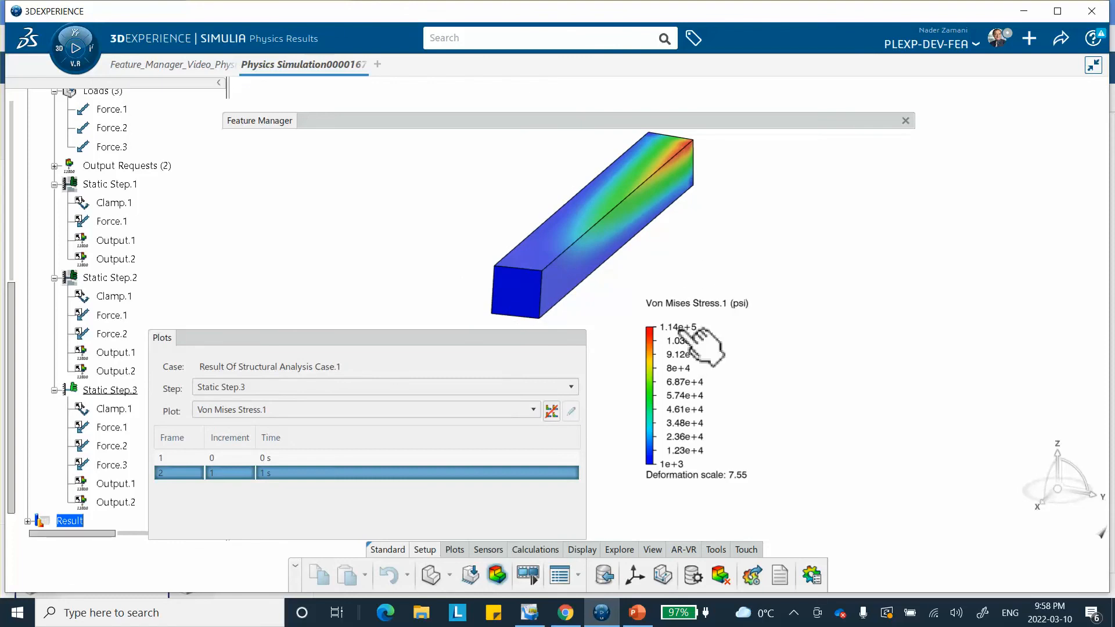
key(ctrl+s)
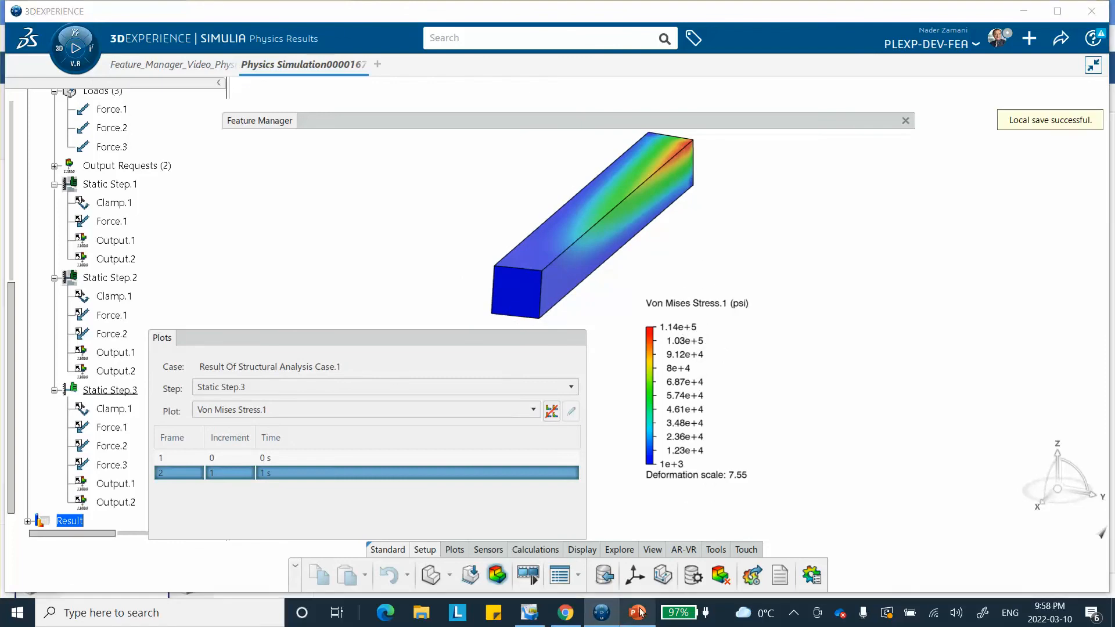
Step: Switch to PowerPoint to check the slide with the reference stress and displacement plots, and return to 3DEXPERIENCE
click(637, 612)
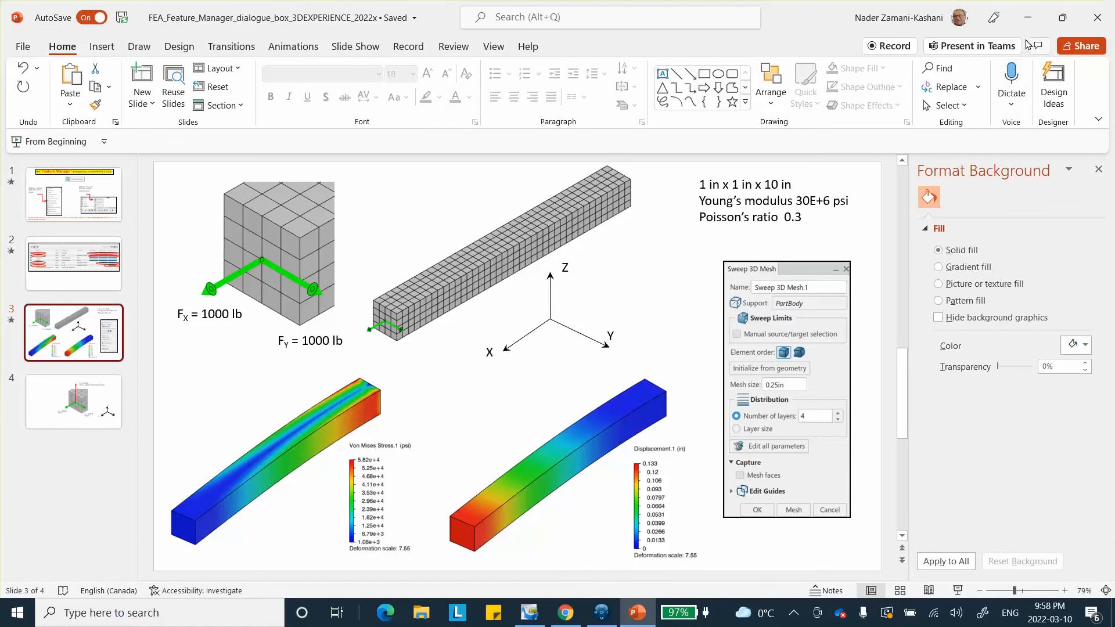
click(1028, 21)
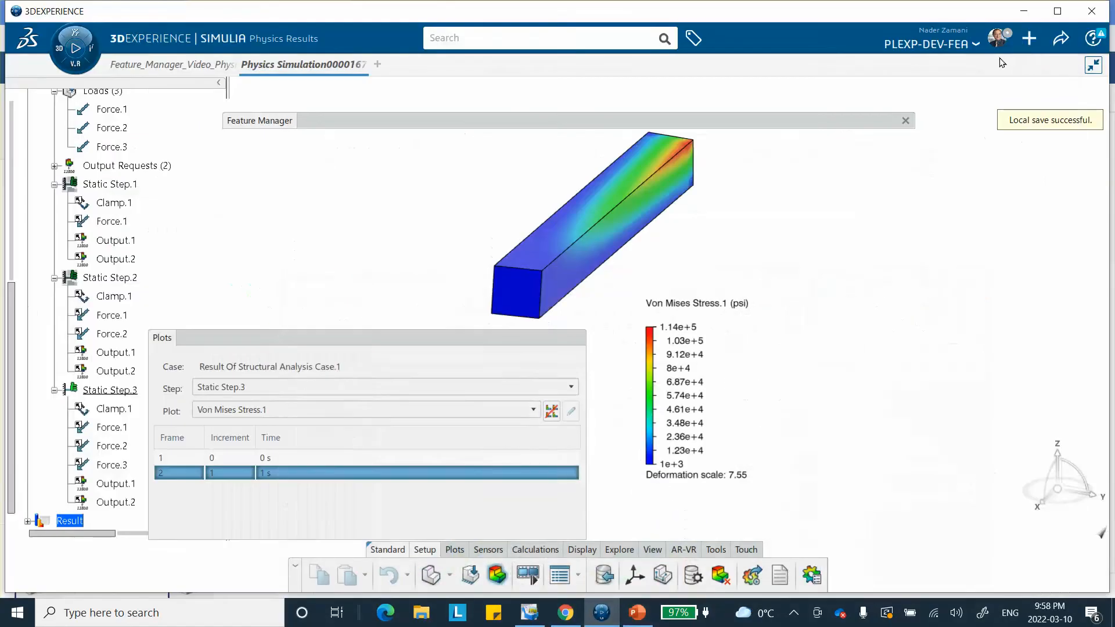
click(638, 614)
click(638, 614)
Step: Collapse the Plots dialog, review the result plots listed in the Feature Manager, and switch back to the structural scenario
click(496, 119)
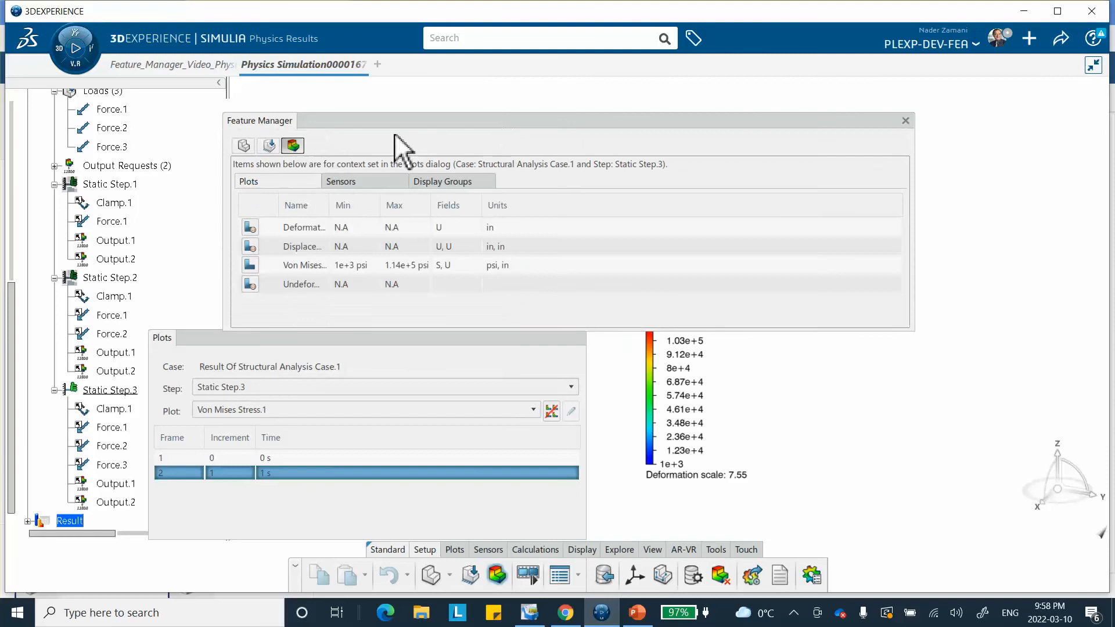
click(533, 122)
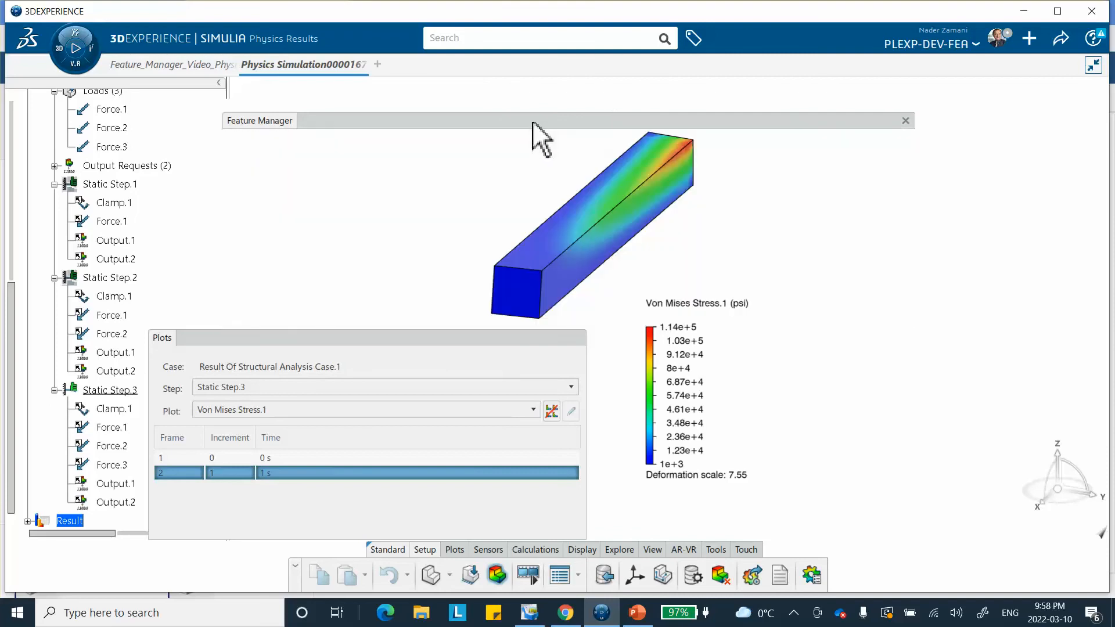
click(386, 336)
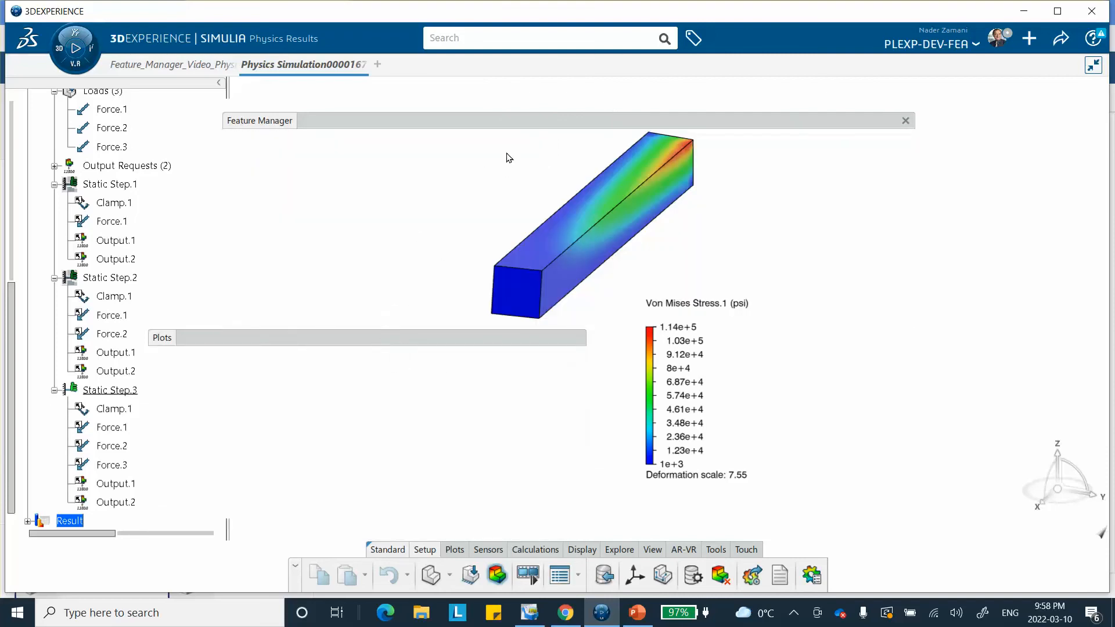
click(494, 122)
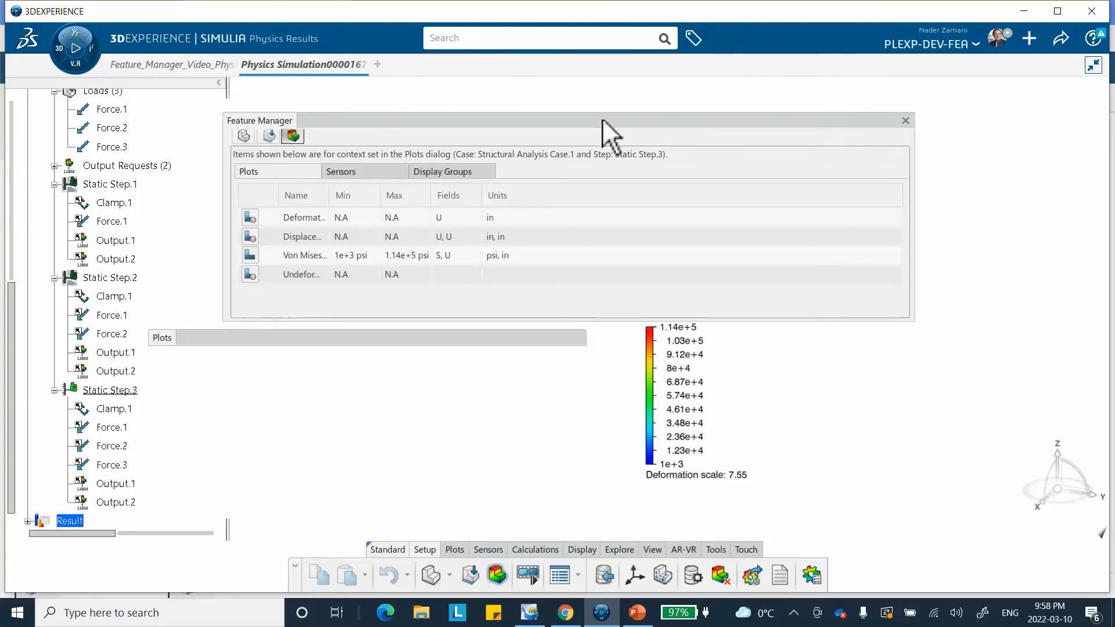
click(469, 574)
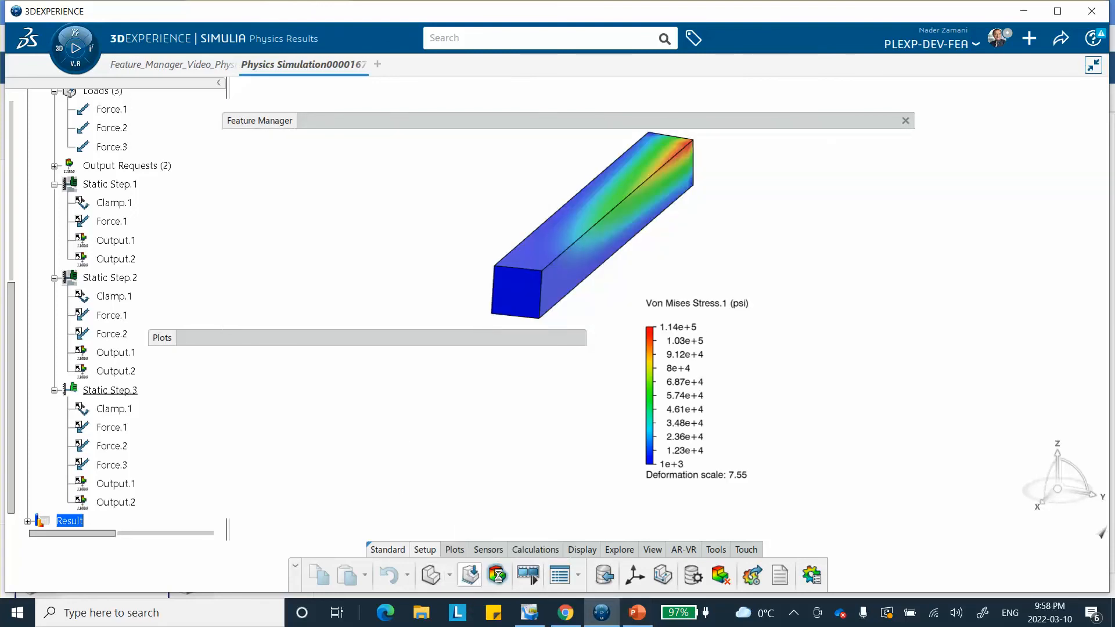
Step: Switch to PowerPoint to check the first slide on ways of opening the Feature Manager, and return to 3DEXPERIENCE
click(637, 613)
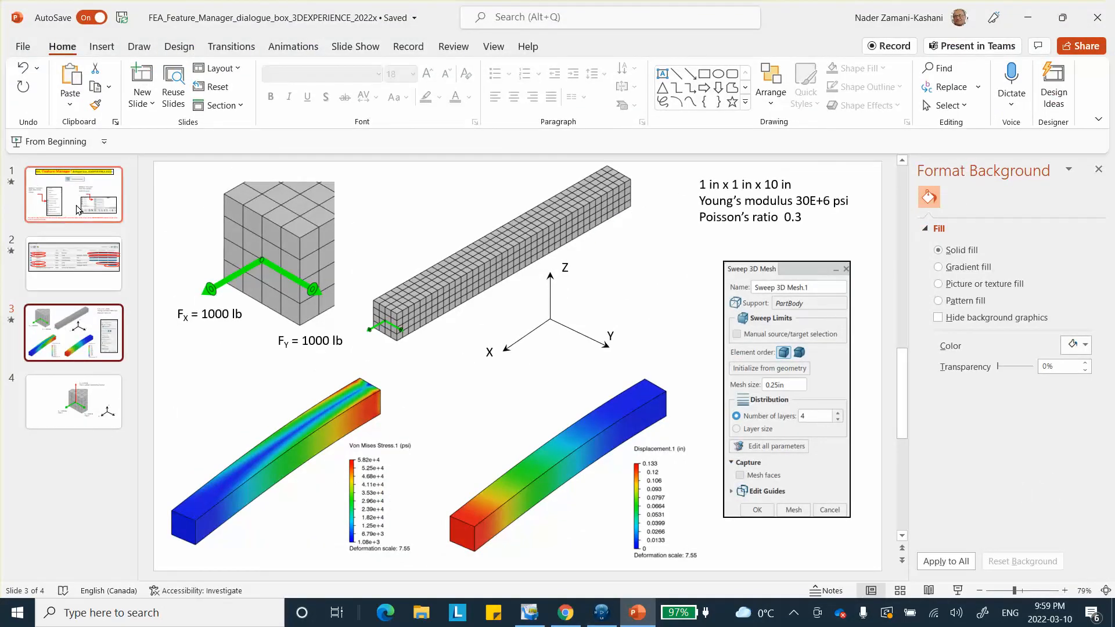
click(57, 205)
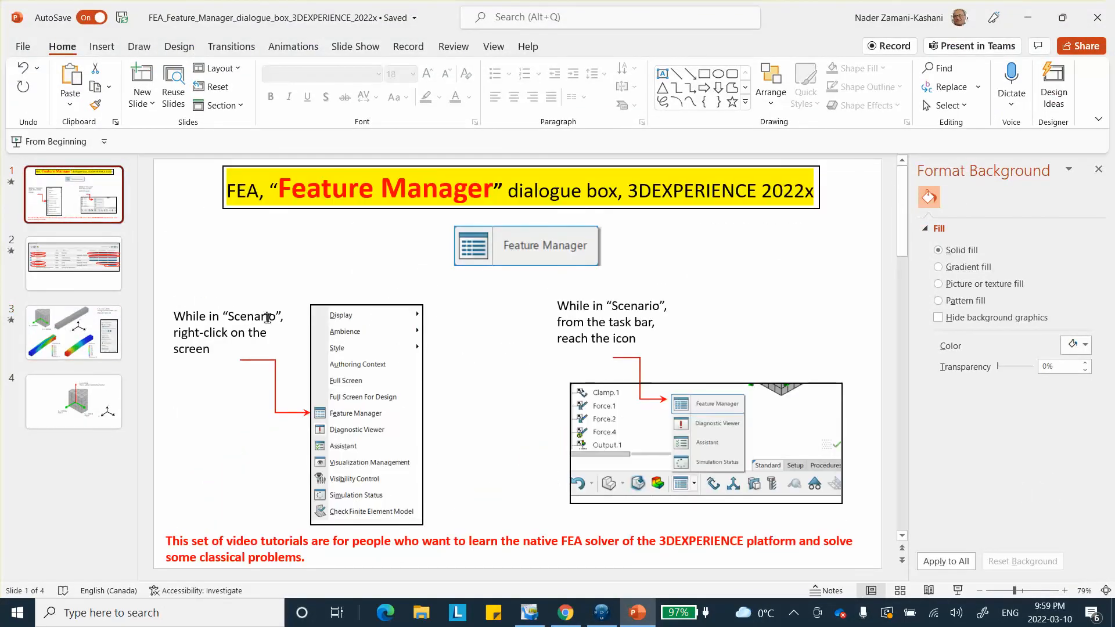
click(1031, 16)
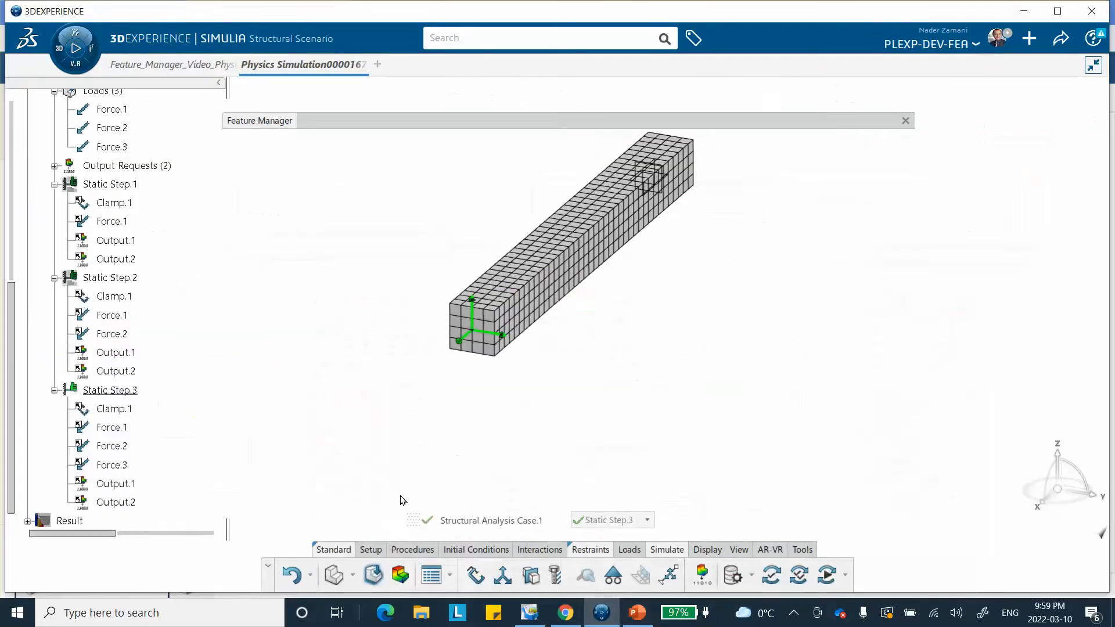
Step: Reopen the scenario's Feature Manager, examine the options available for Force.3, and clear the selection
right_click(337, 278)
click(387, 413)
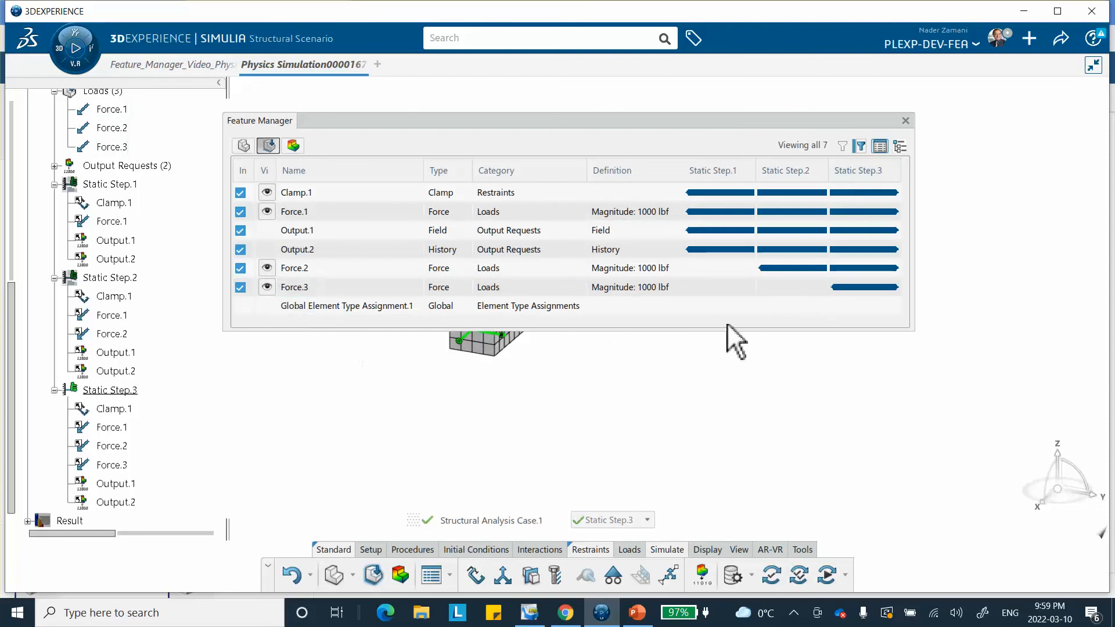
click(323, 288)
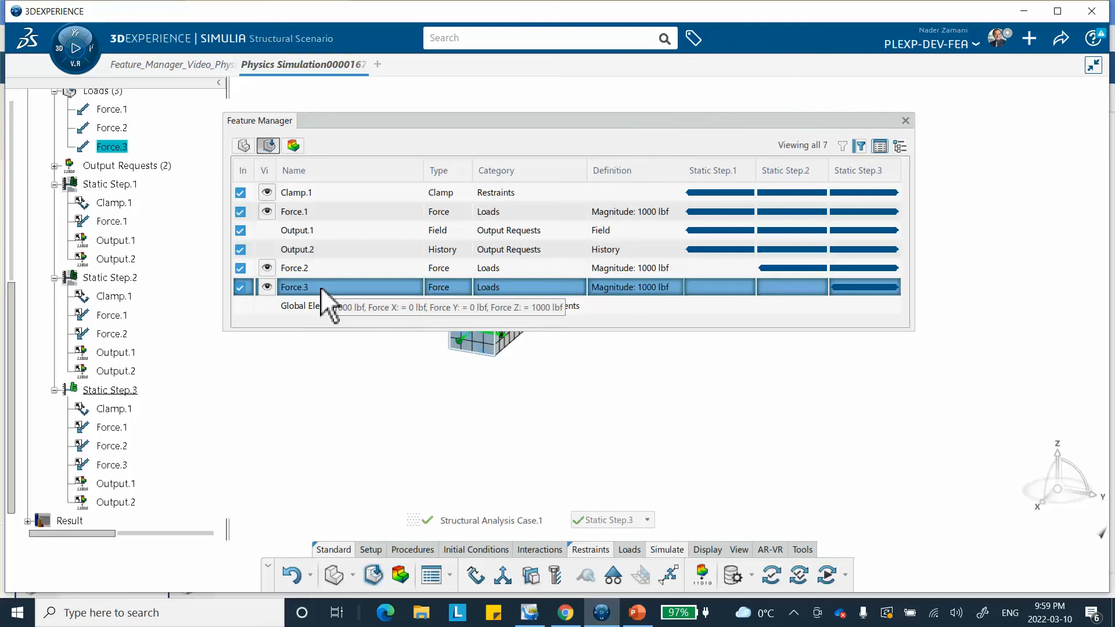
right_click(321, 286)
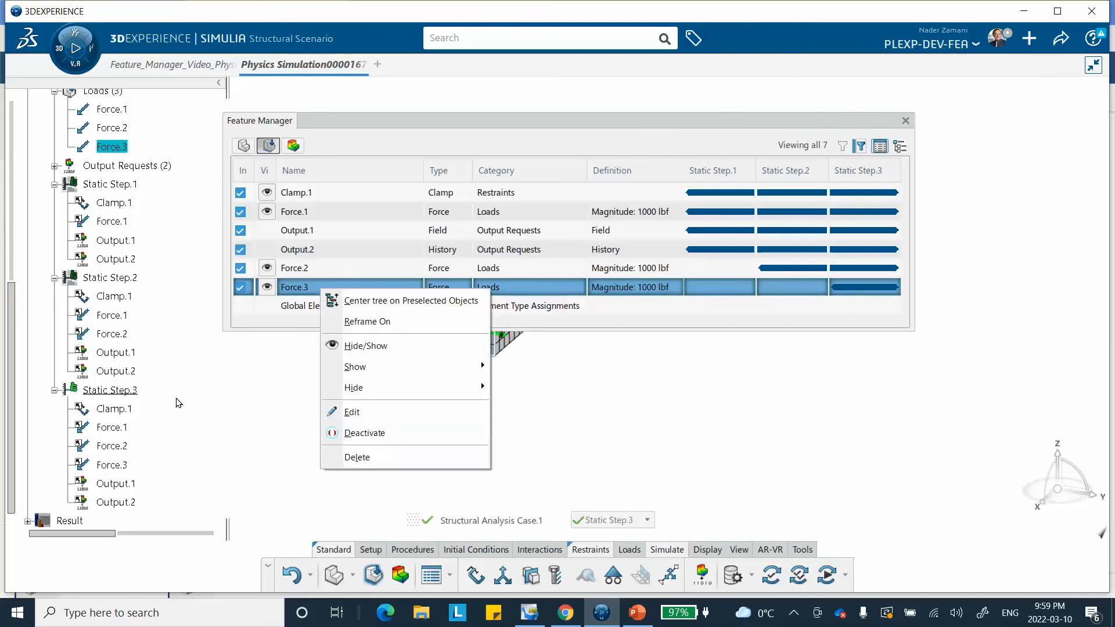
click(197, 396)
scroll(116, 232, up, 1)
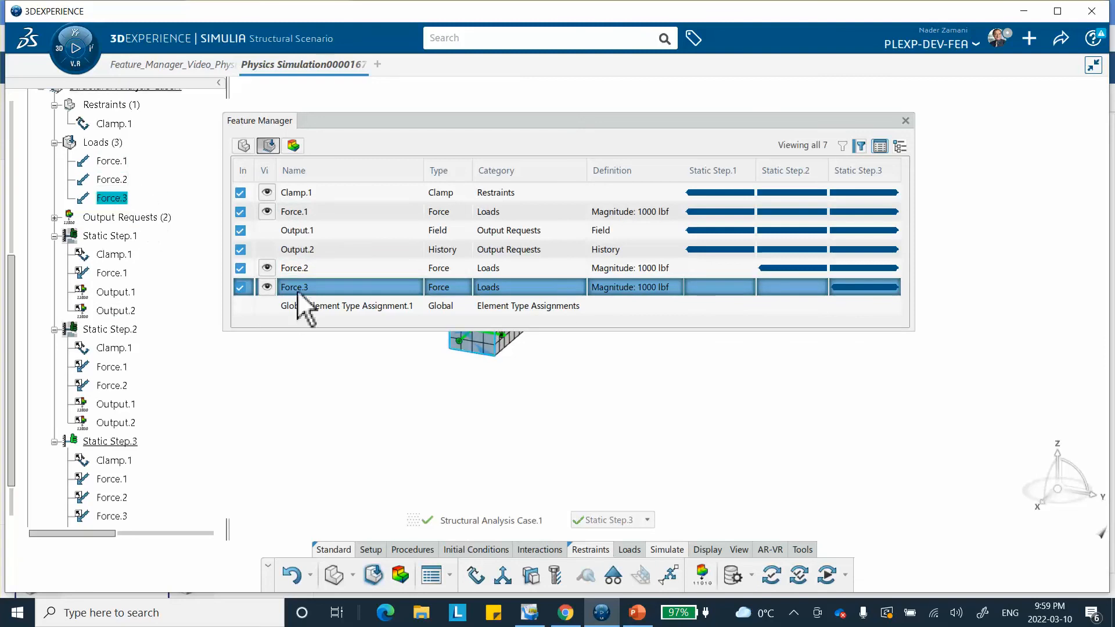
click(280, 381)
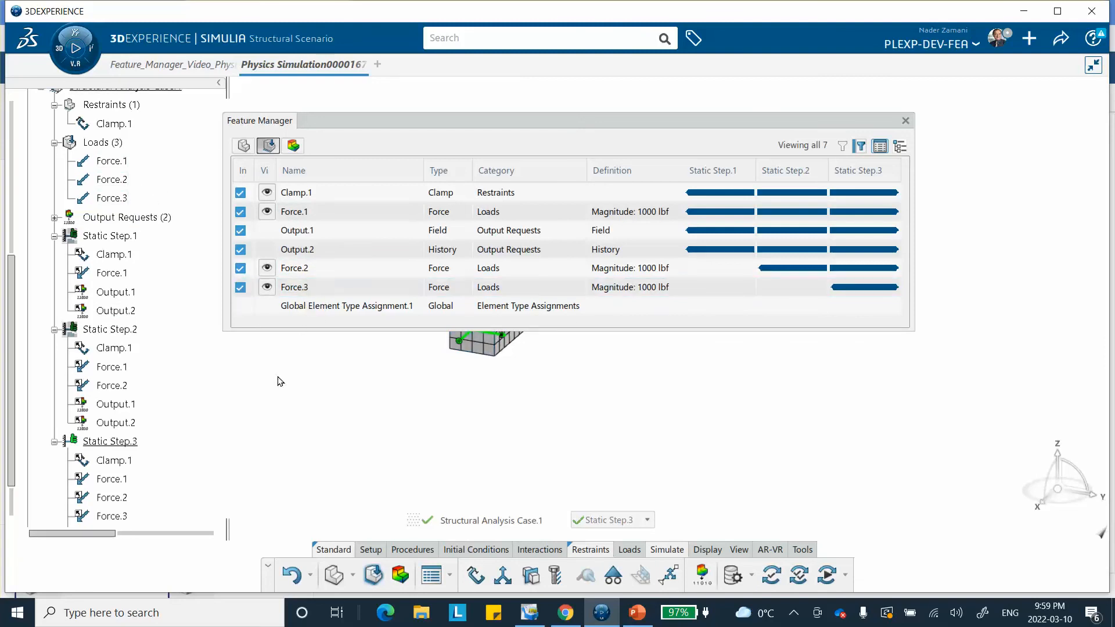
Step: Compare the options offered for Force.3 in the Feature Manager and the tree, and deactivate Force.3 from the Feature Manager
click(305, 285)
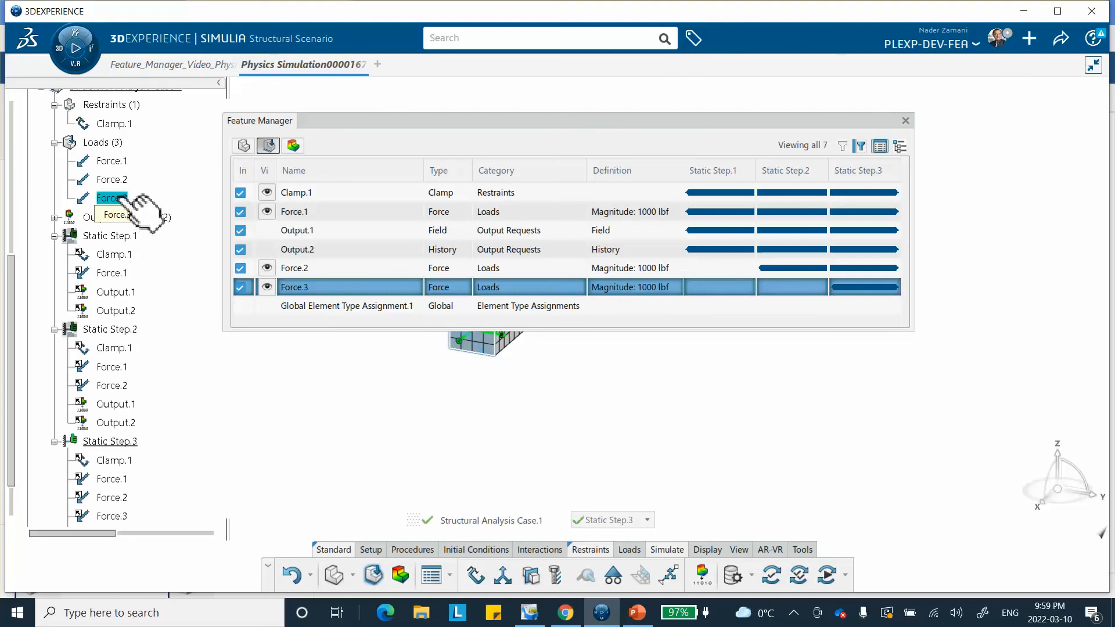
right_click(327, 290)
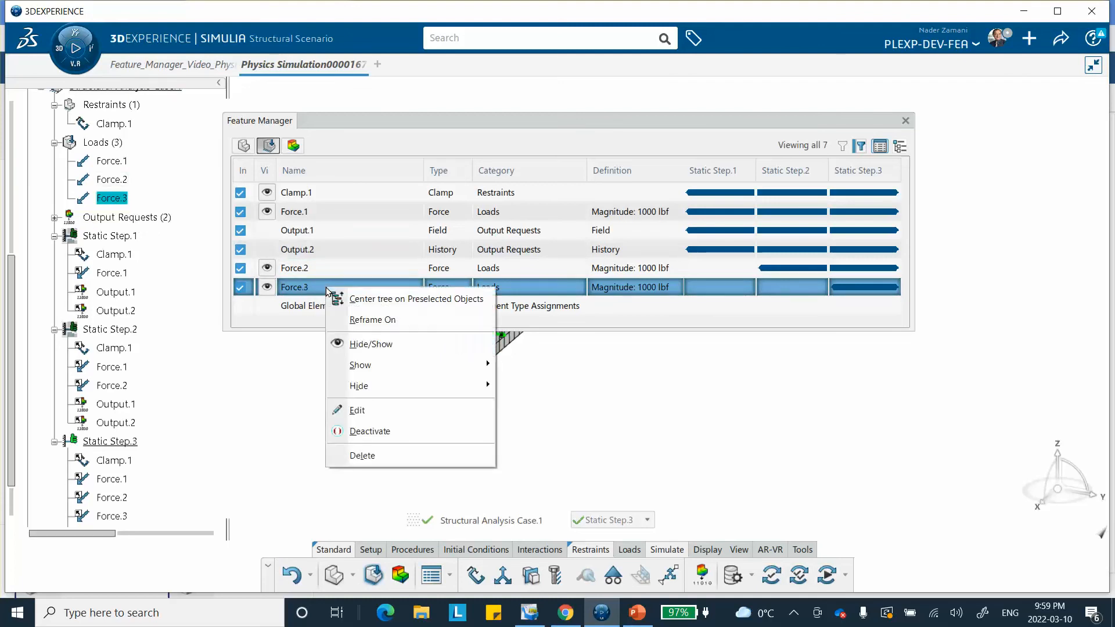
click(239, 443)
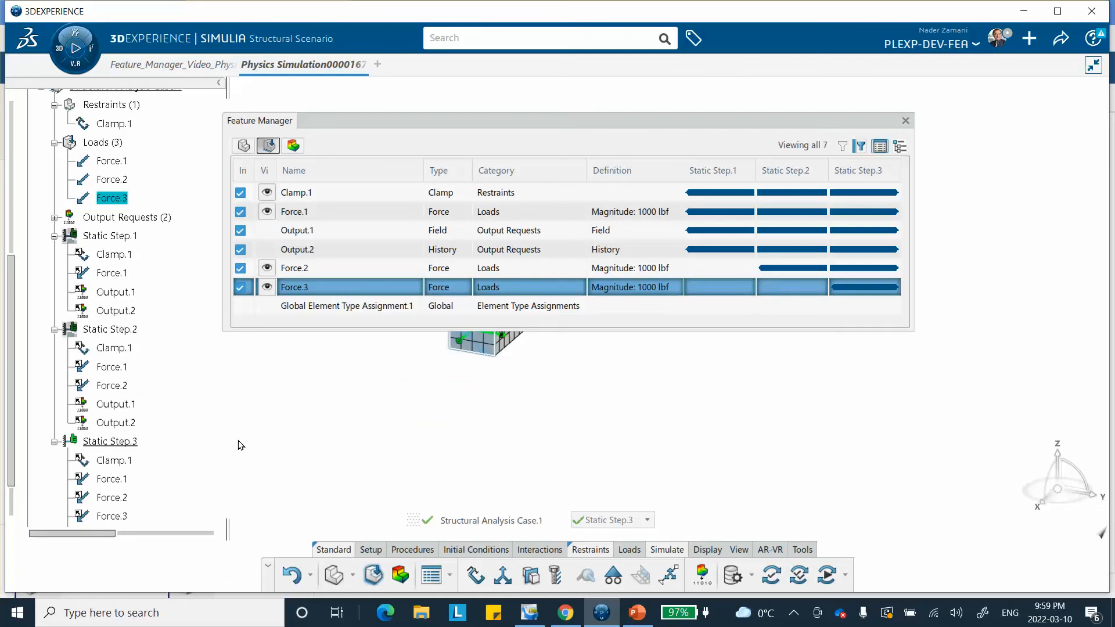
right_click(113, 199)
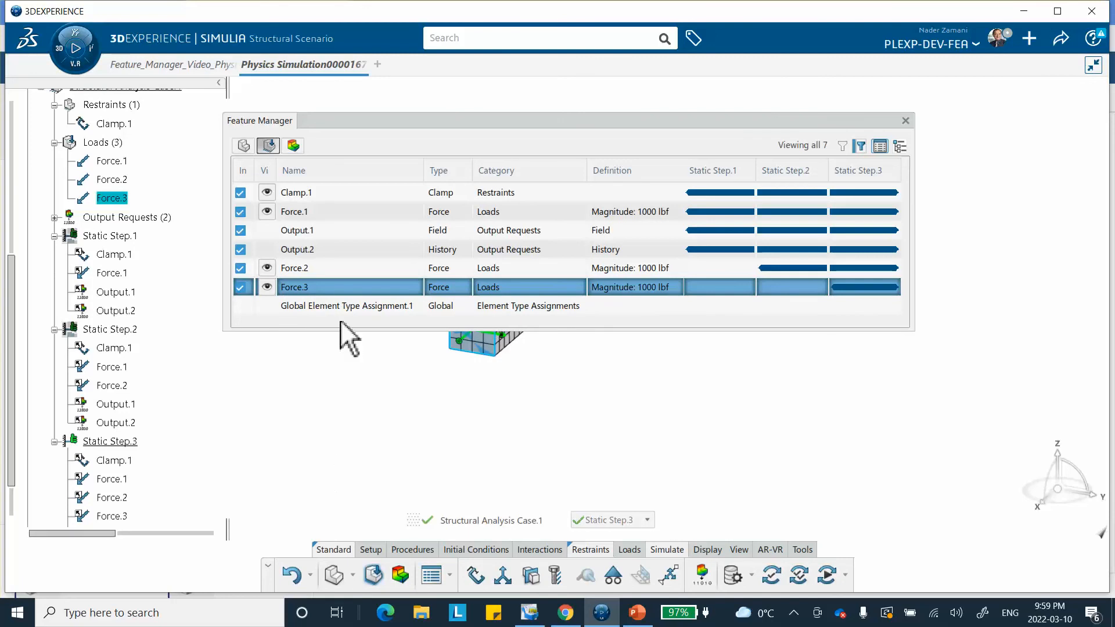
mouse_move(335, 284)
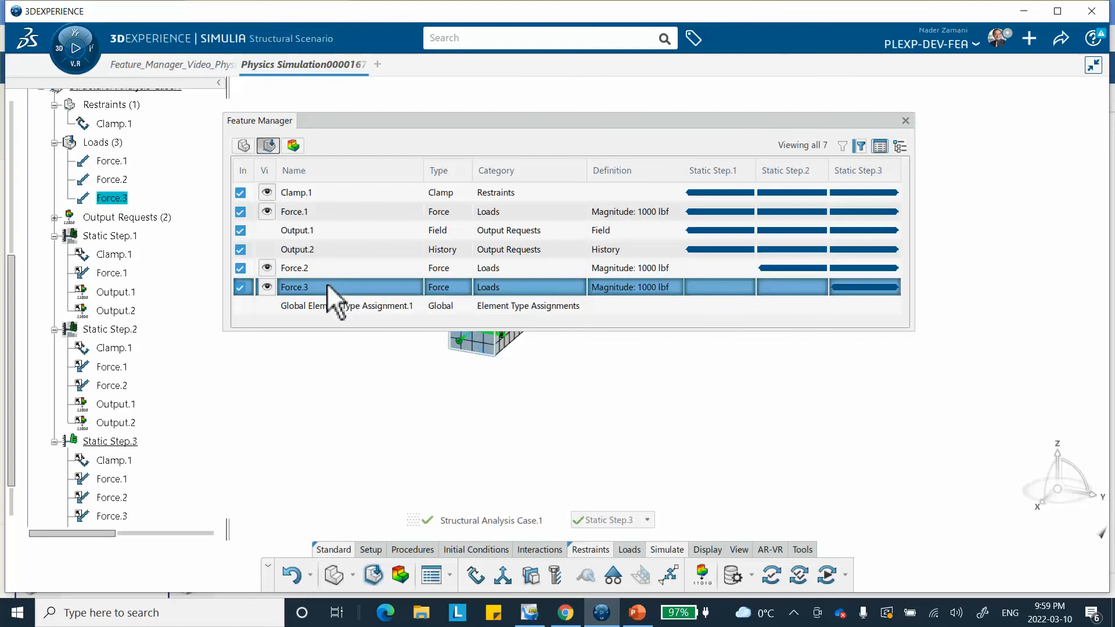
right_click(325, 288)
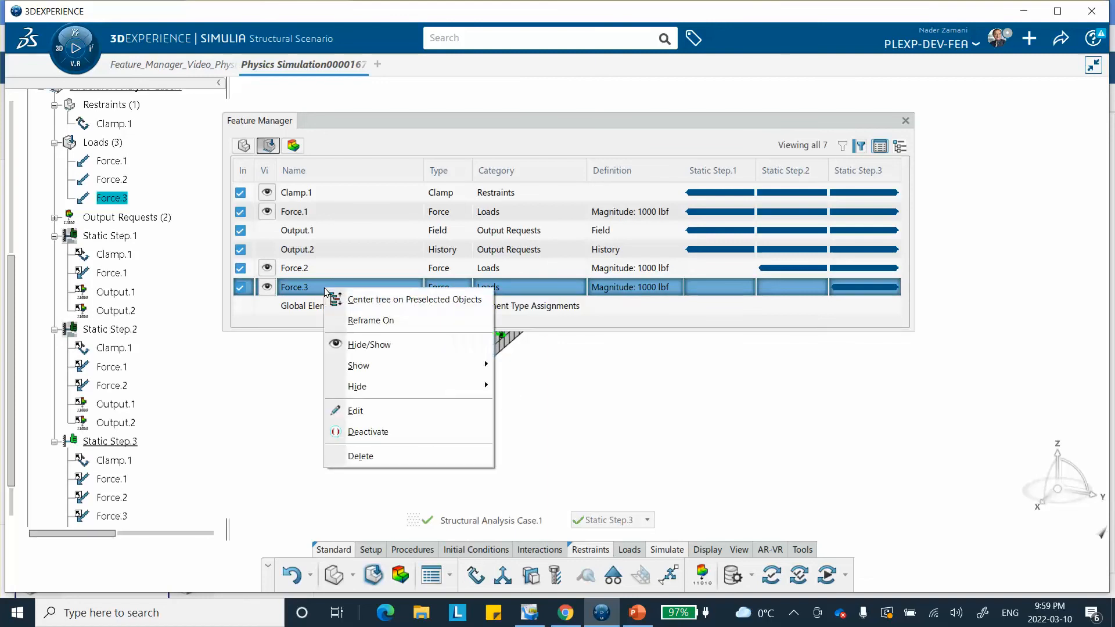
click(372, 431)
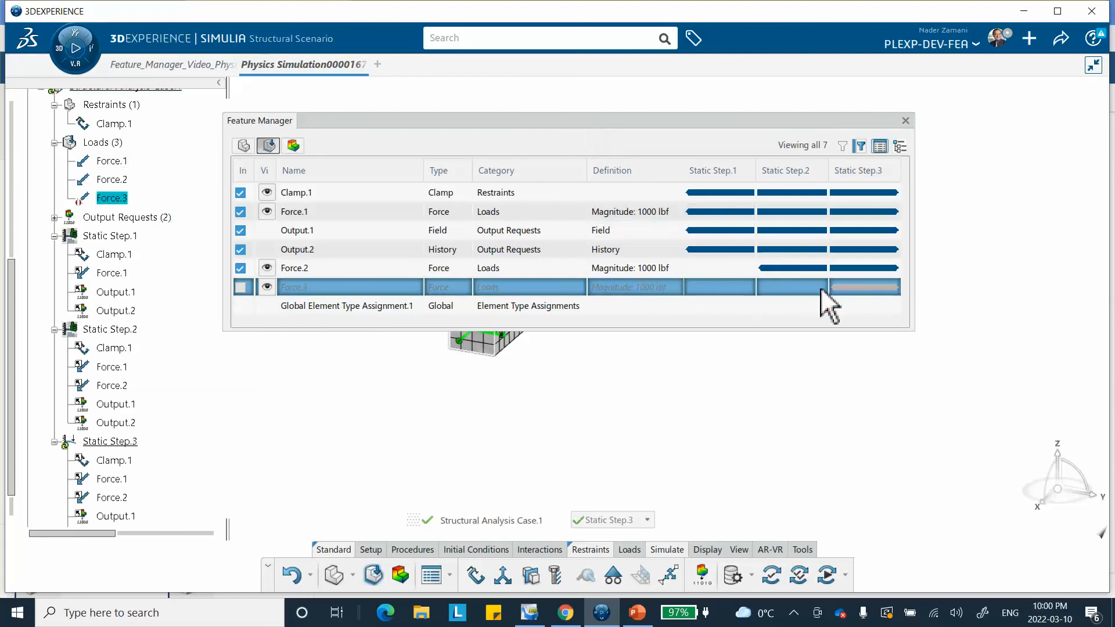
Step: Collapse the Feature Manager and run the simulation, viewing the third slide in PowerPoint while it solves
double_click(678, 118)
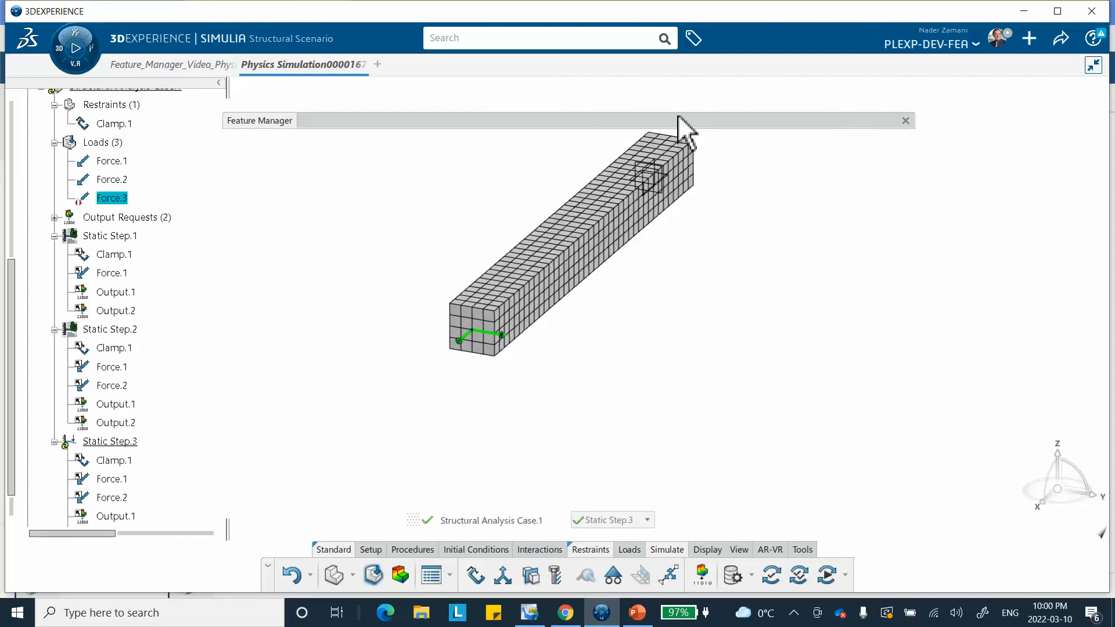
click(826, 575)
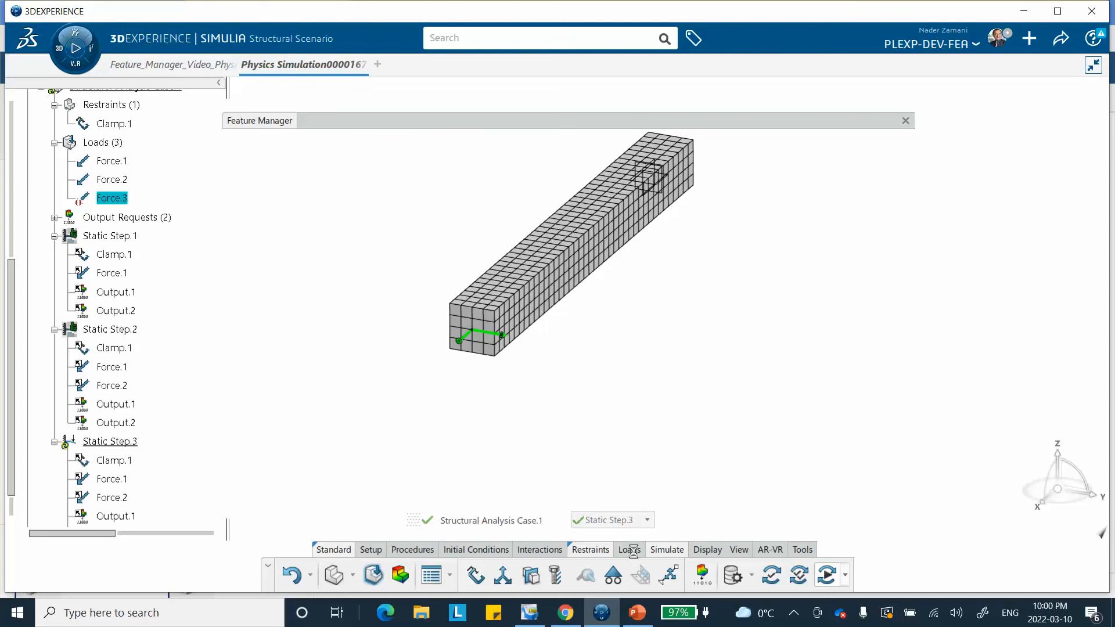
click(637, 613)
click(108, 340)
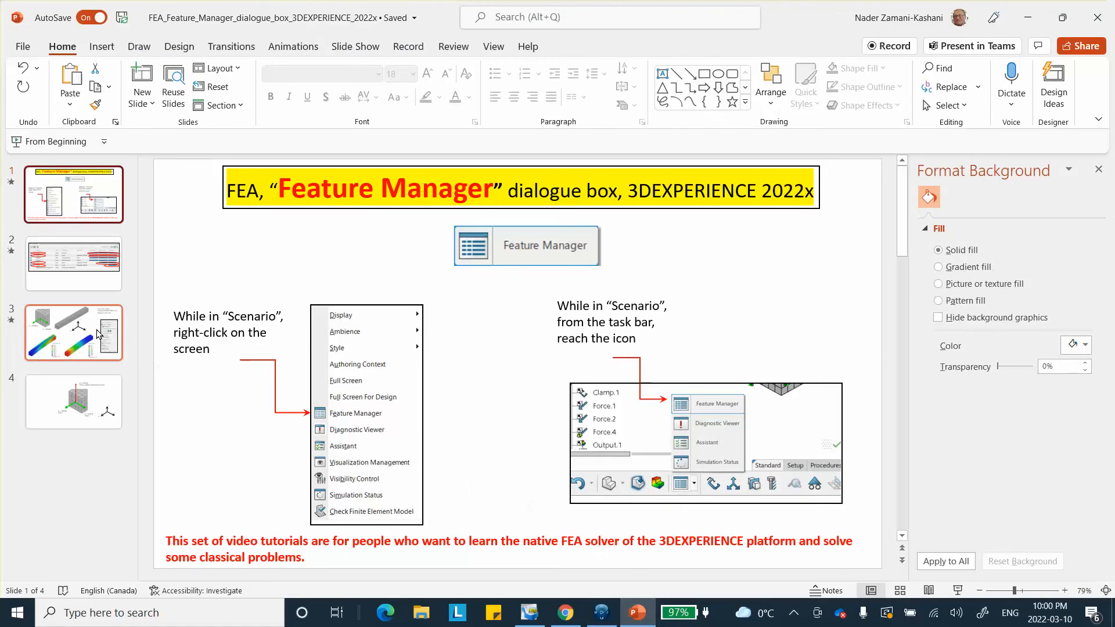
click(1027, 17)
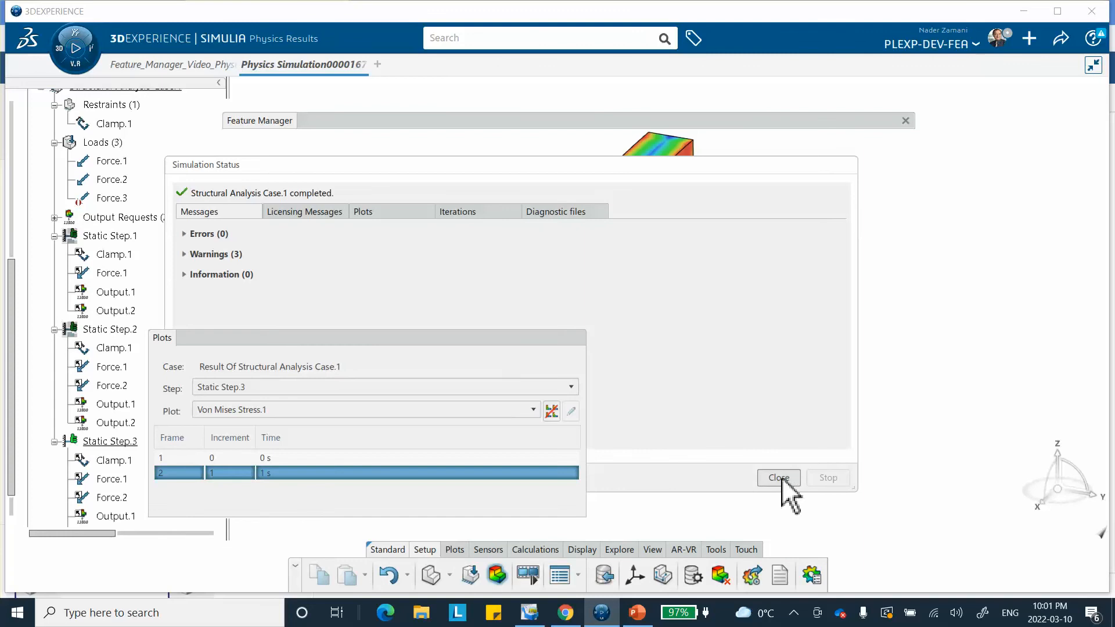
Step: Close the simulation status and compare the Static Step.3 Von Mises stress plot with the PowerPoint reference slide, returning to 3DEXPERIENCE
click(778, 478)
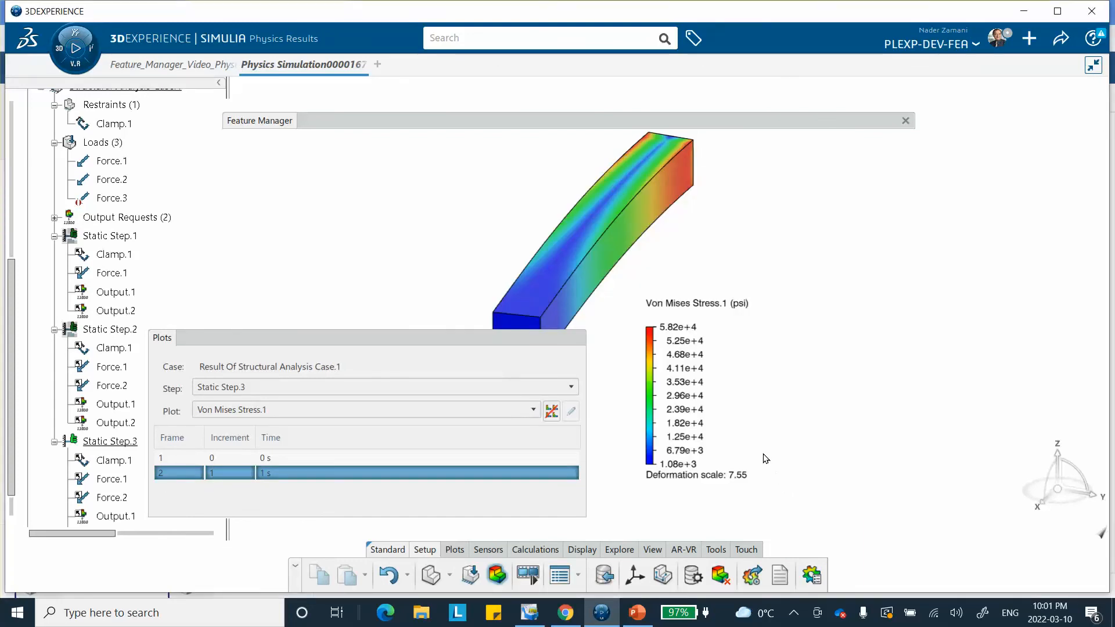
drag(397, 337, 439, 406)
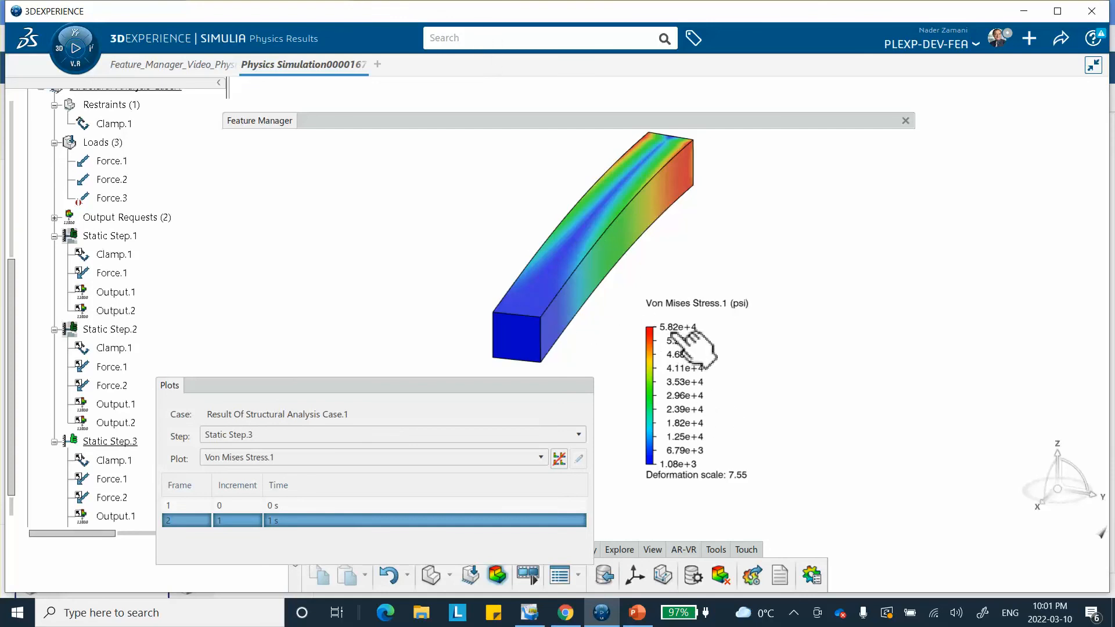
click(637, 612)
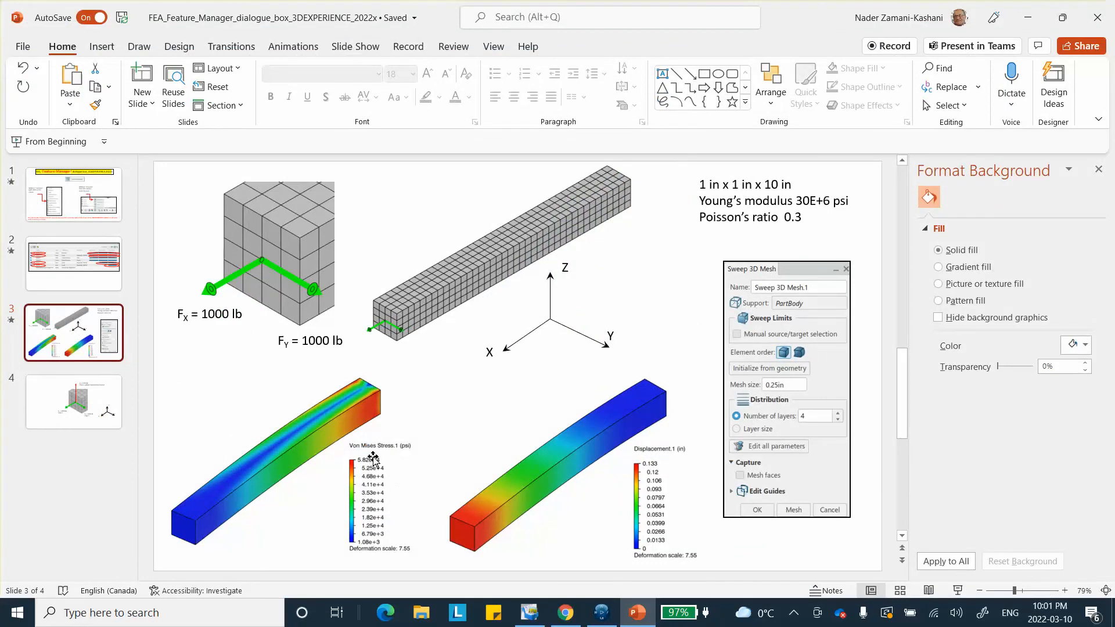
click(601, 612)
Step: Display the Displacement.1 plot for Static Step.3 and compare it with the reference slide in PowerPoint, returning to 3DEXPERIENCE
click(329, 457)
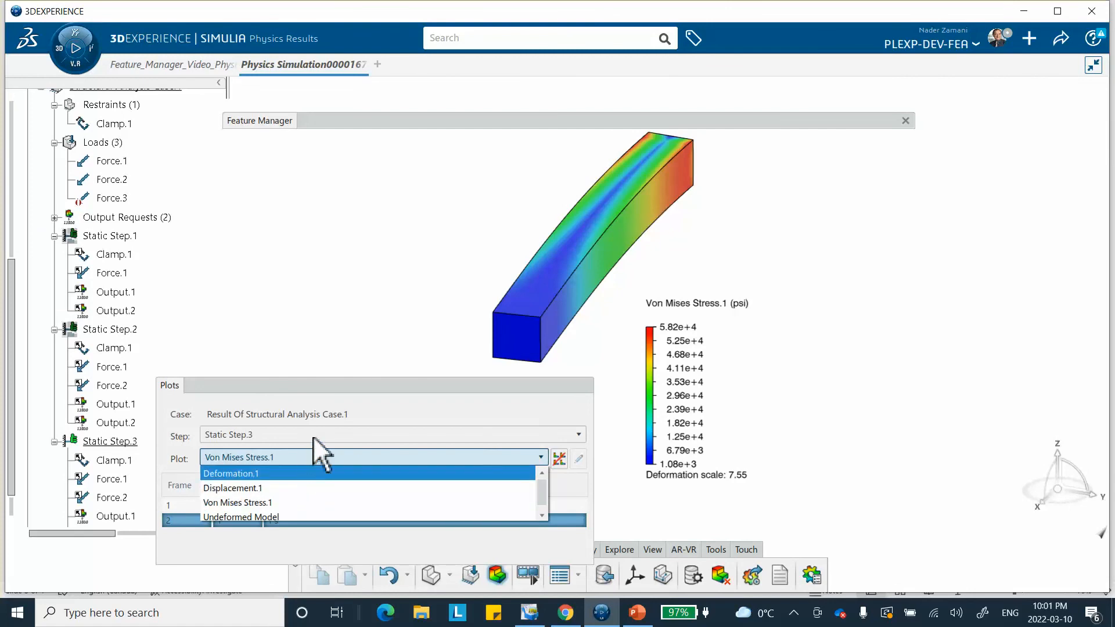
click(312, 451)
click(312, 452)
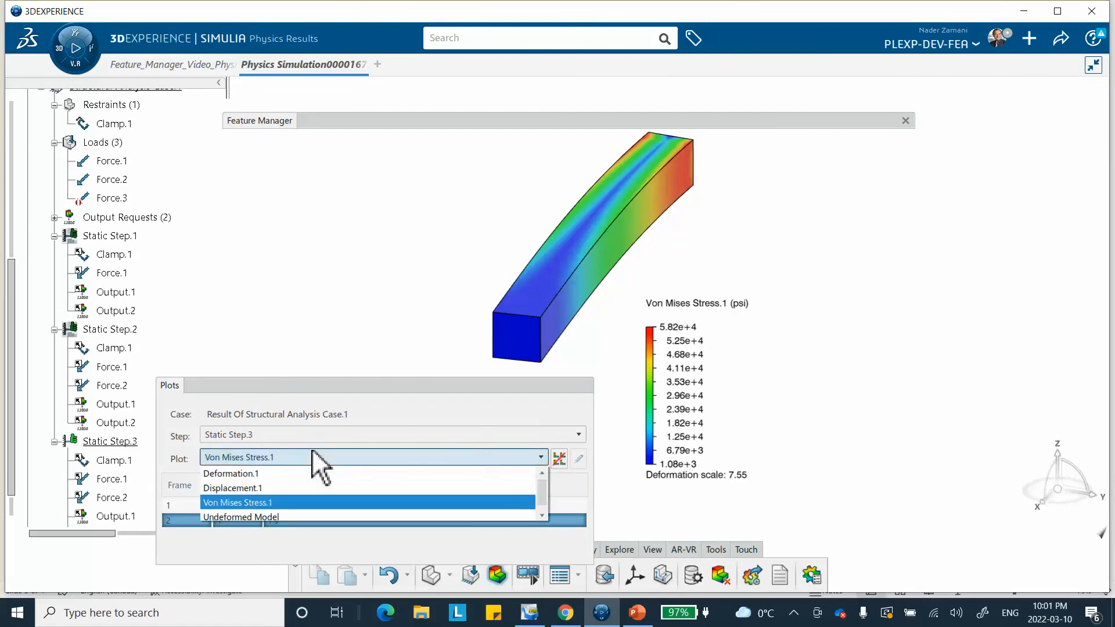
click(297, 488)
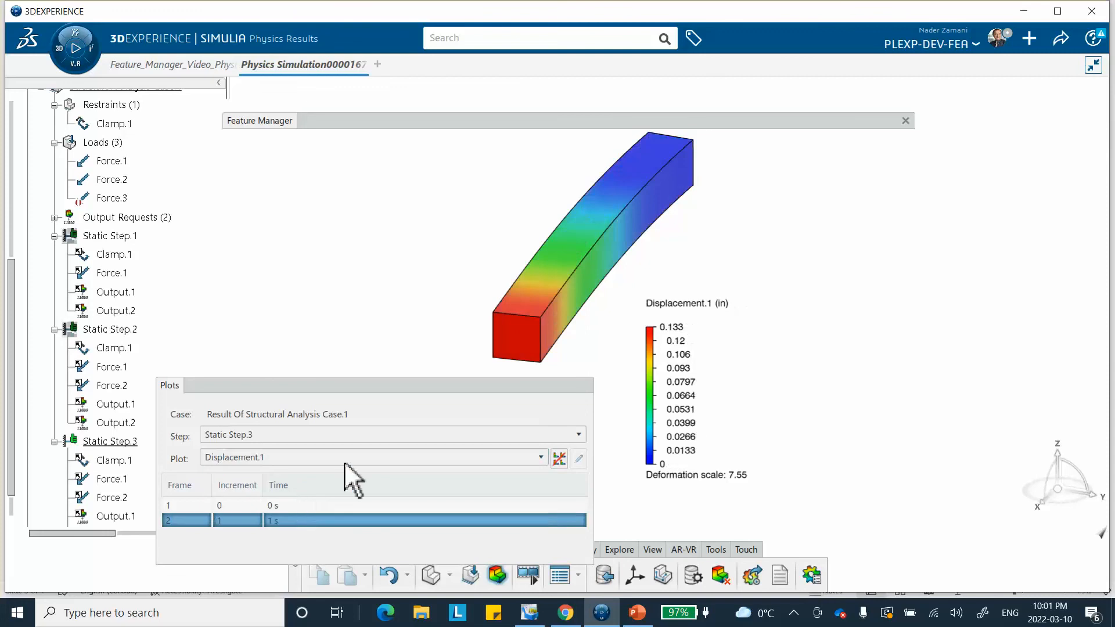
click(637, 613)
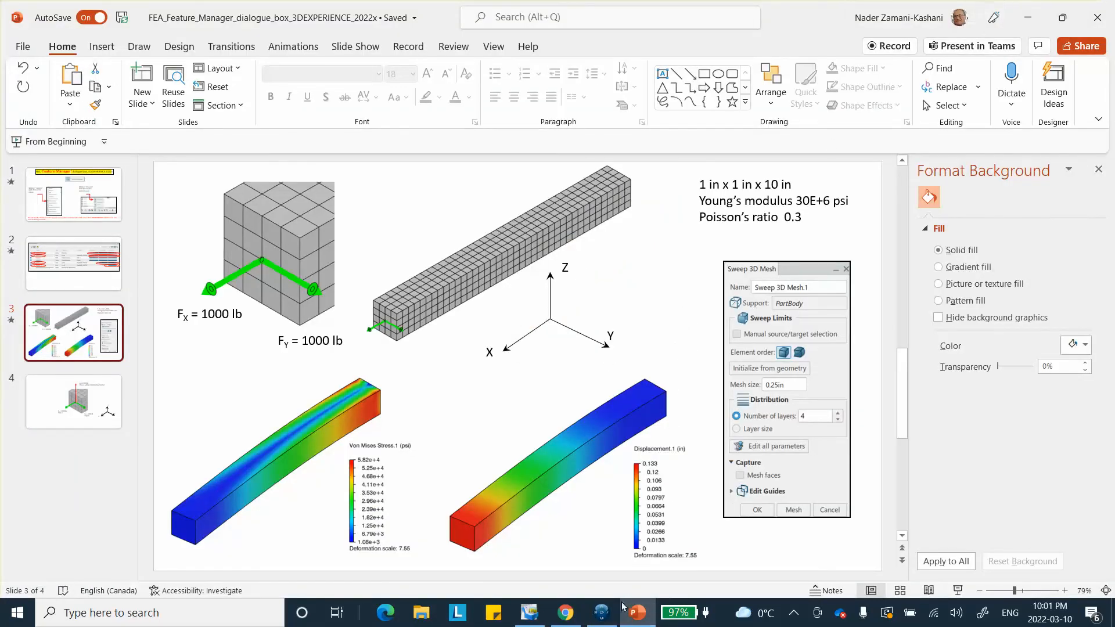
click(601, 613)
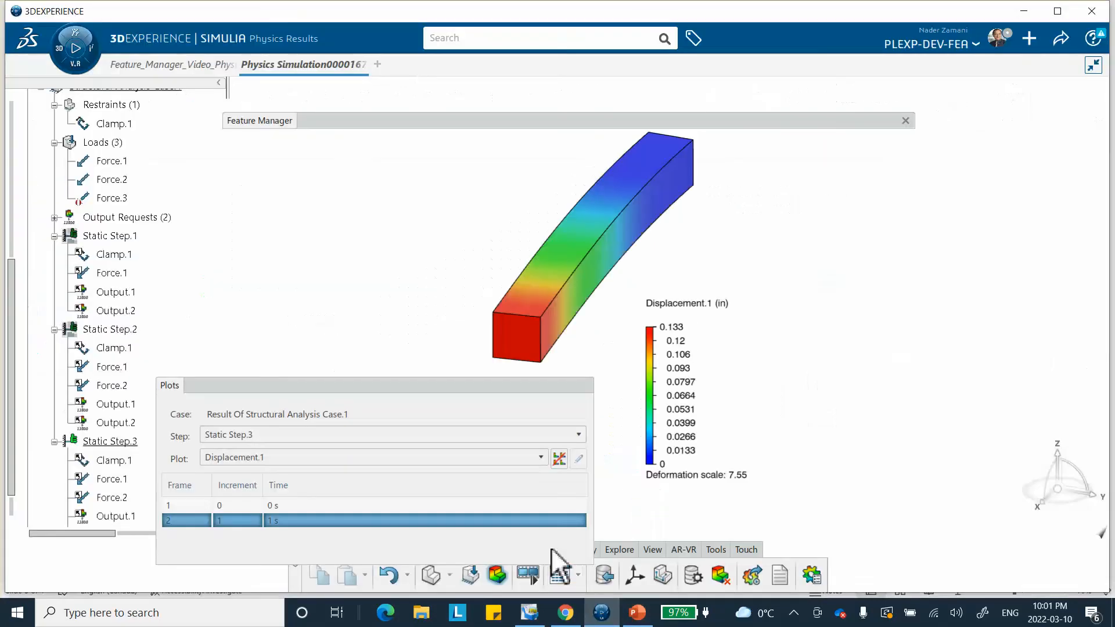
Step: Review the Von Mises Stress.1 plot for Static Step.2 and for Static Step.1
click(263, 434)
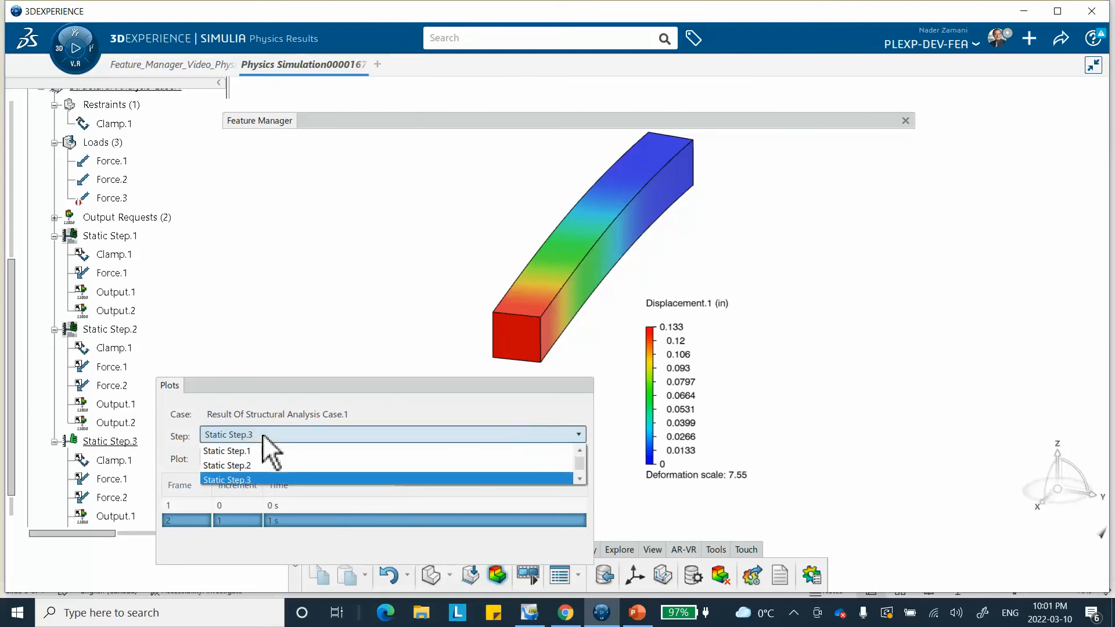
click(264, 465)
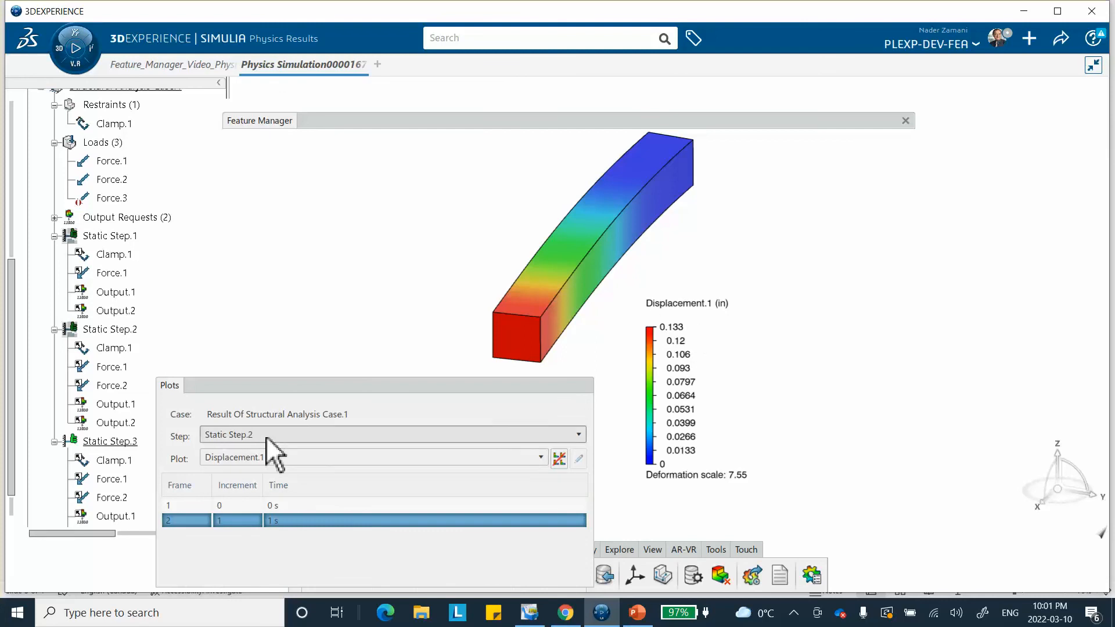
click(260, 458)
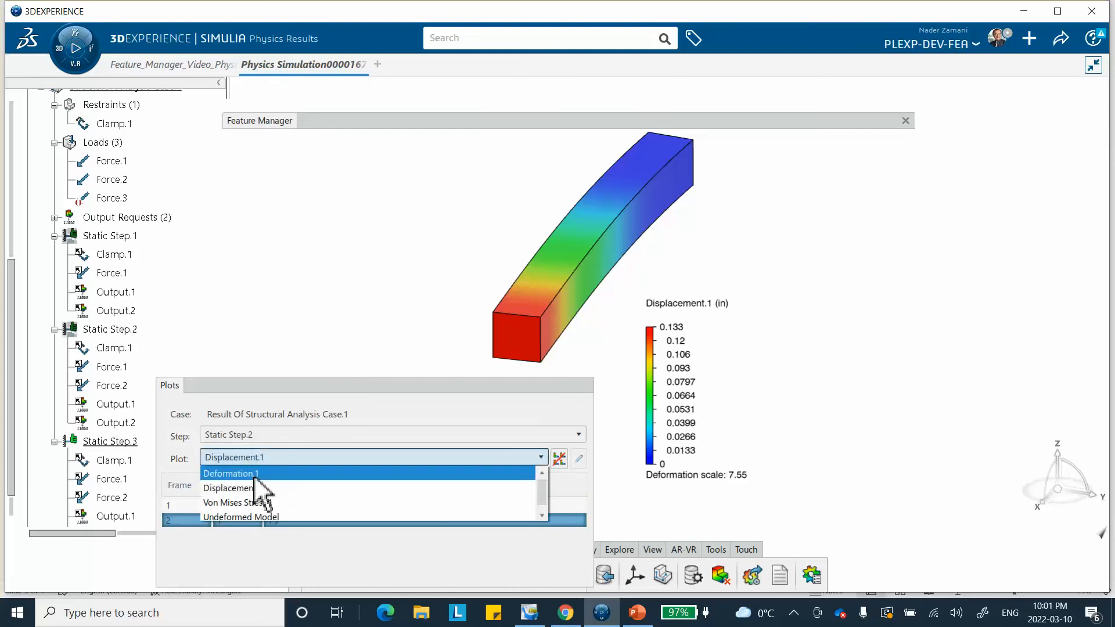
click(259, 503)
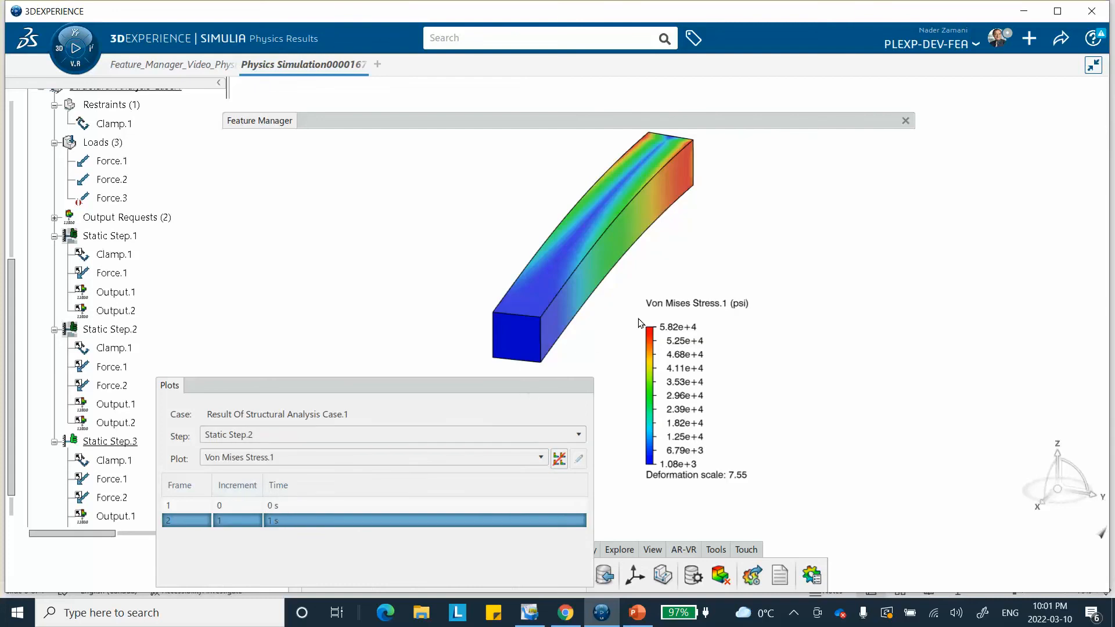
click(317, 436)
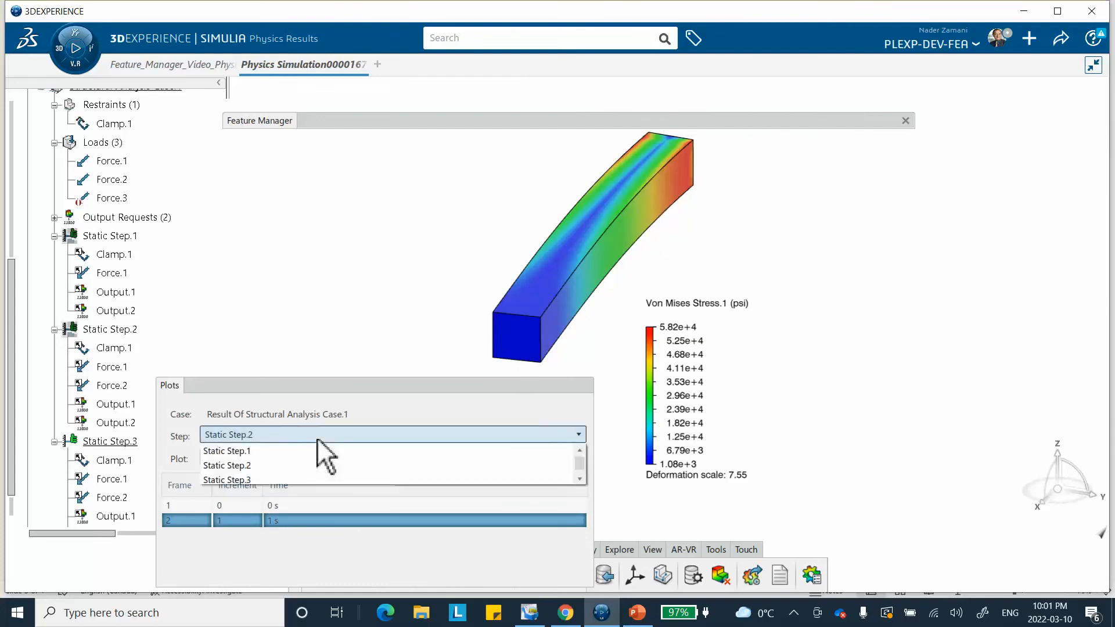
click(293, 451)
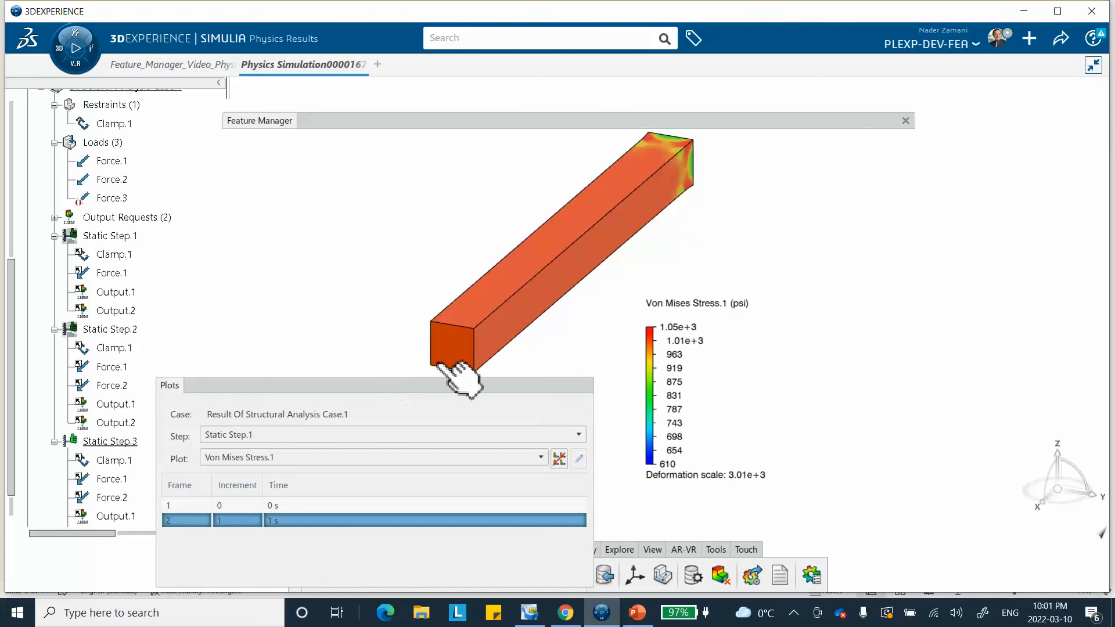
Step: Collapse the Plots dialog, and reactivate Force.3 from the structural scenario's Feature Manager
click(410, 383)
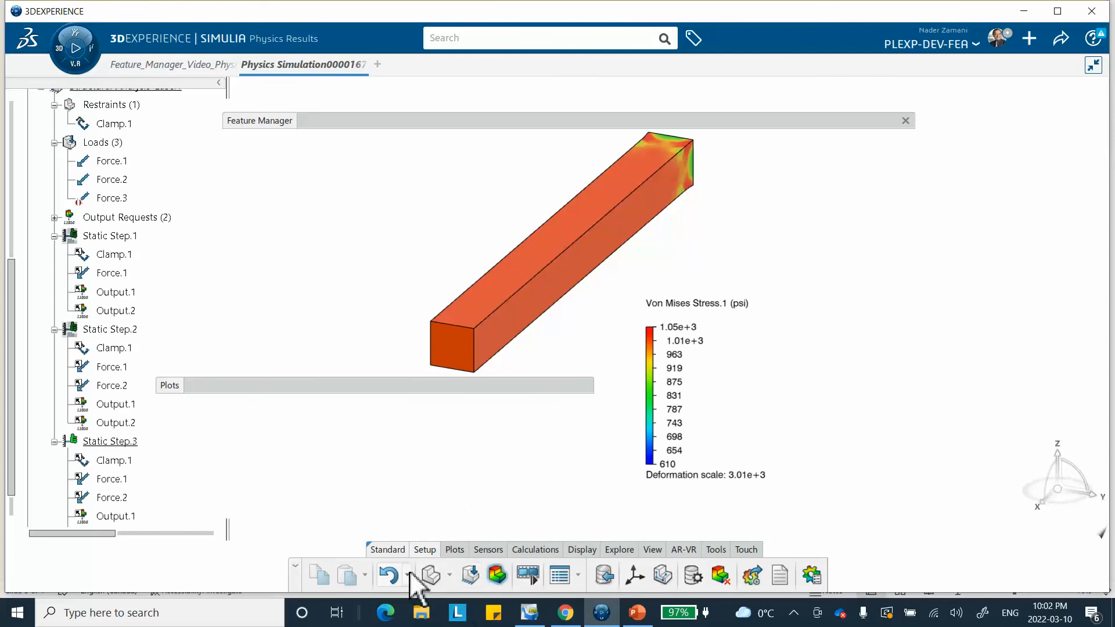
click(469, 575)
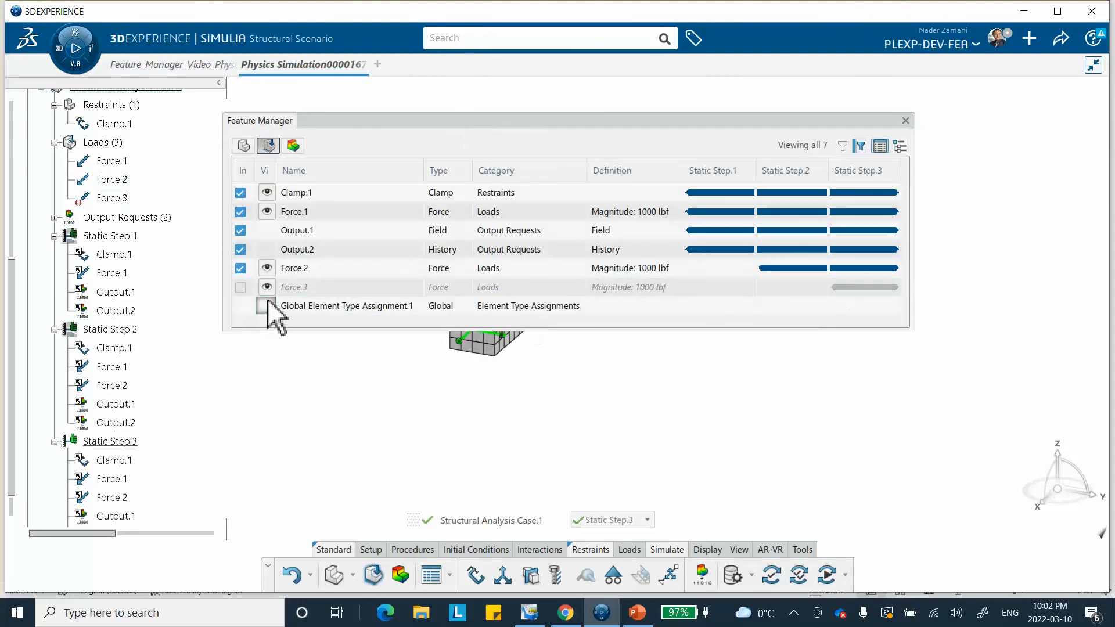
right_click(291, 287)
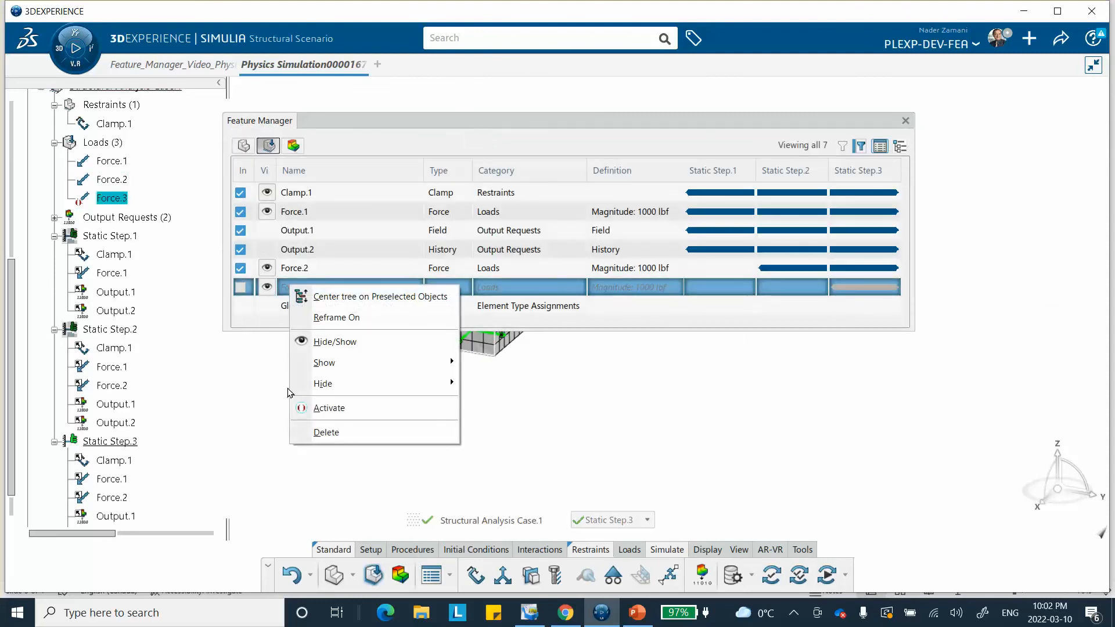
click(325, 406)
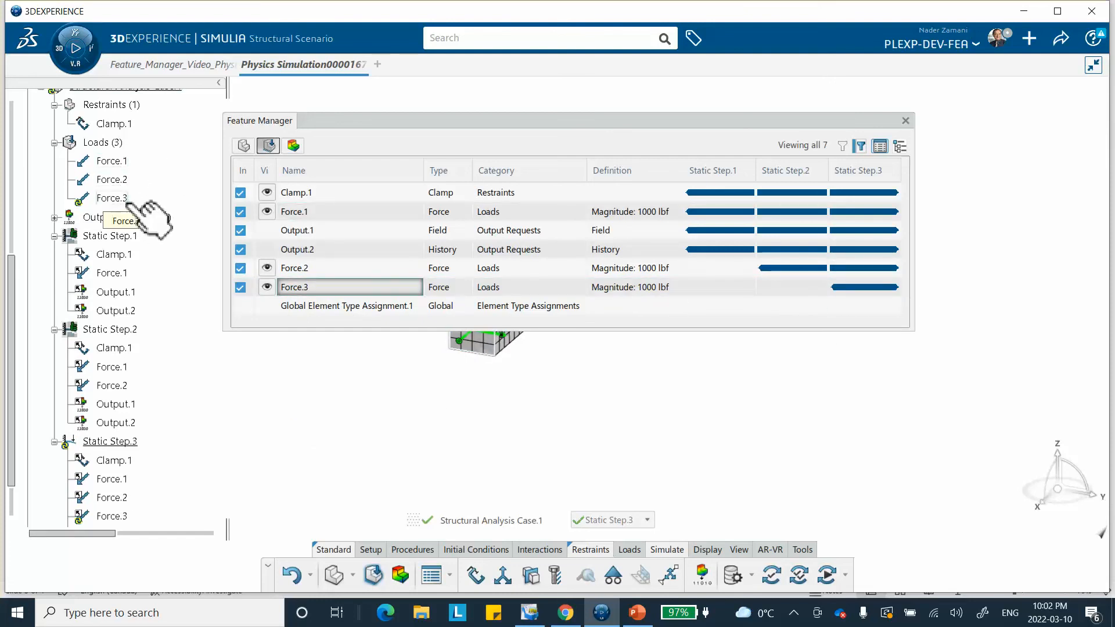
Step: Check the options for Force.3 in the Feature Manager and the tree, and delete Force.3 from the Feature Manager
click(335, 287)
right_click(335, 286)
click(367, 454)
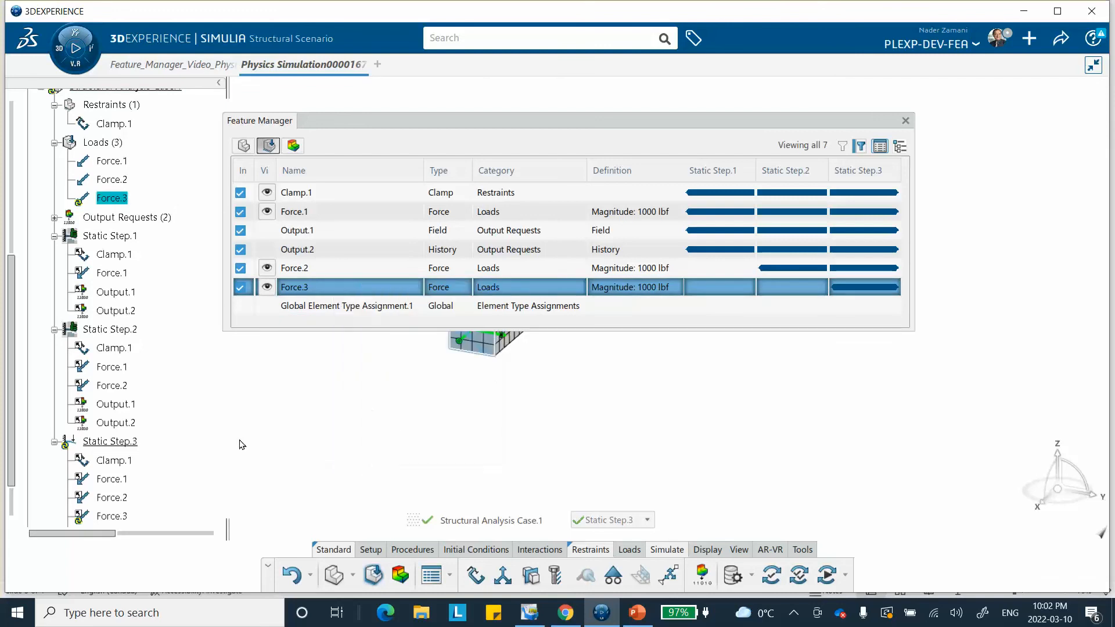
right_click(118, 199)
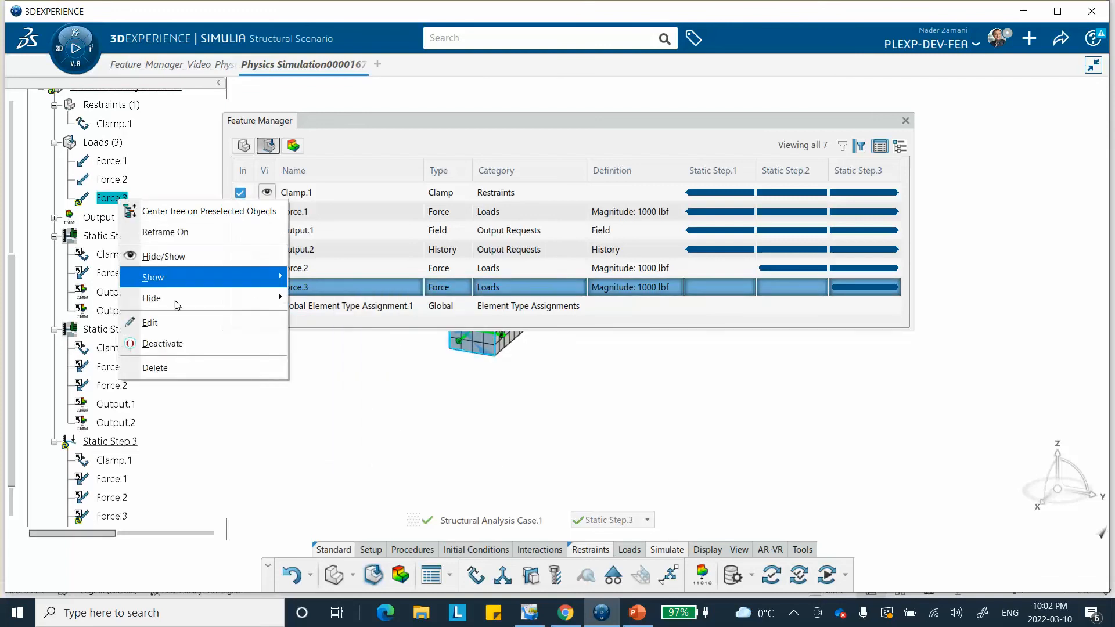
click(313, 464)
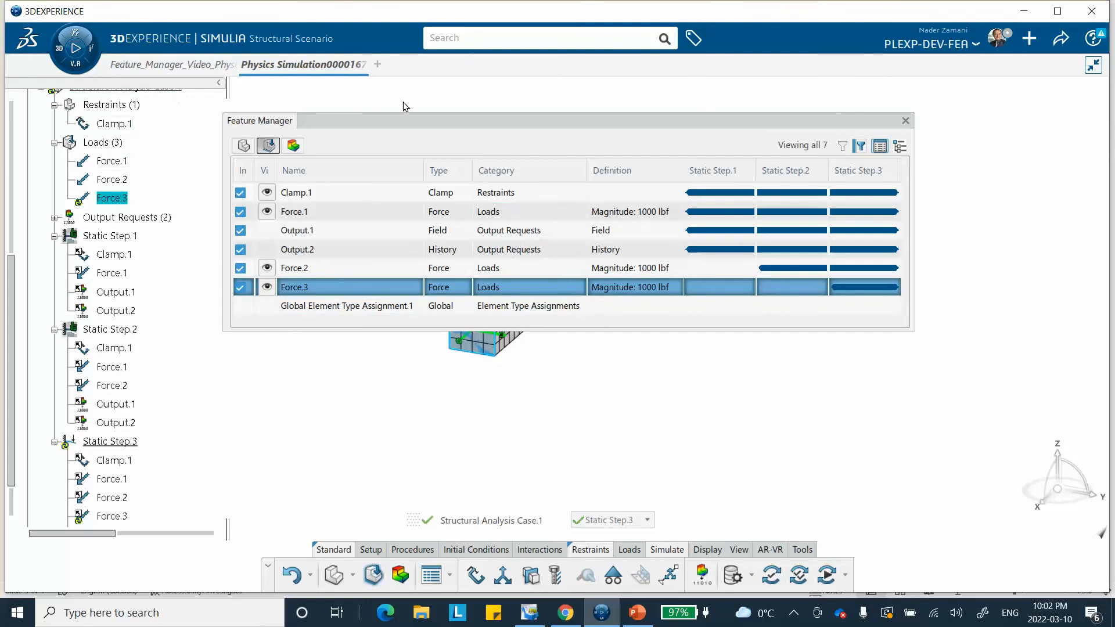
right_click(333, 285)
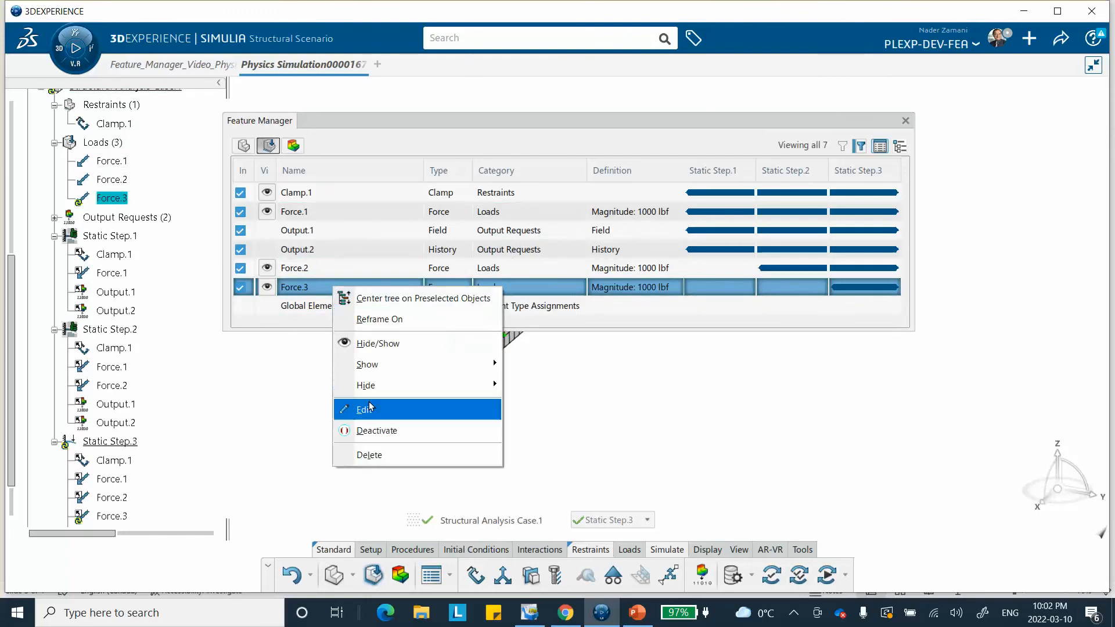
click(376, 454)
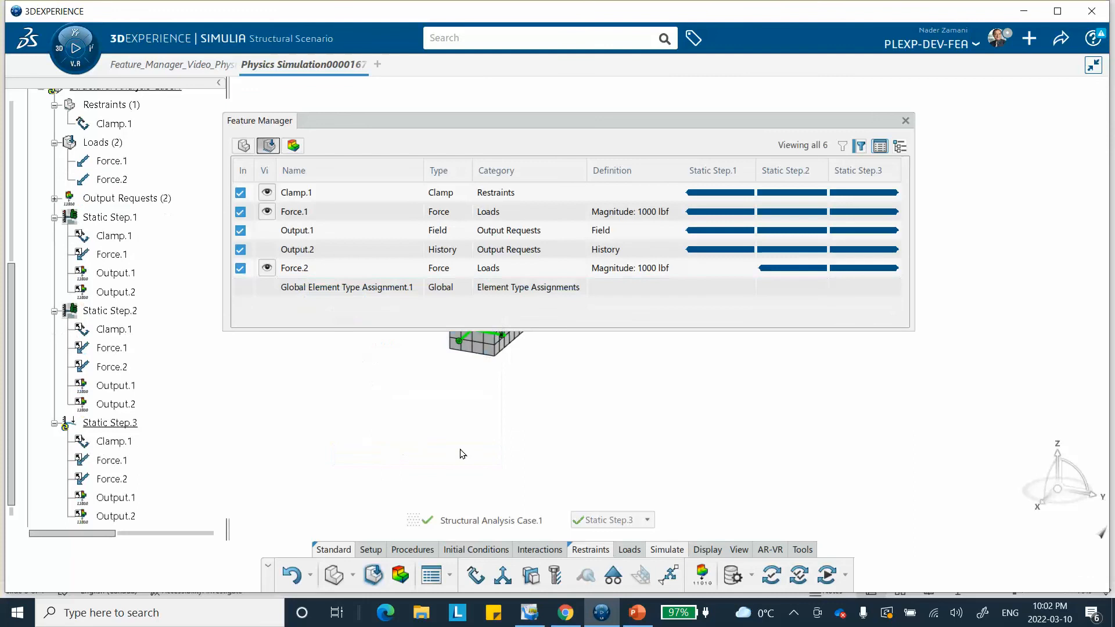
click(928, 263)
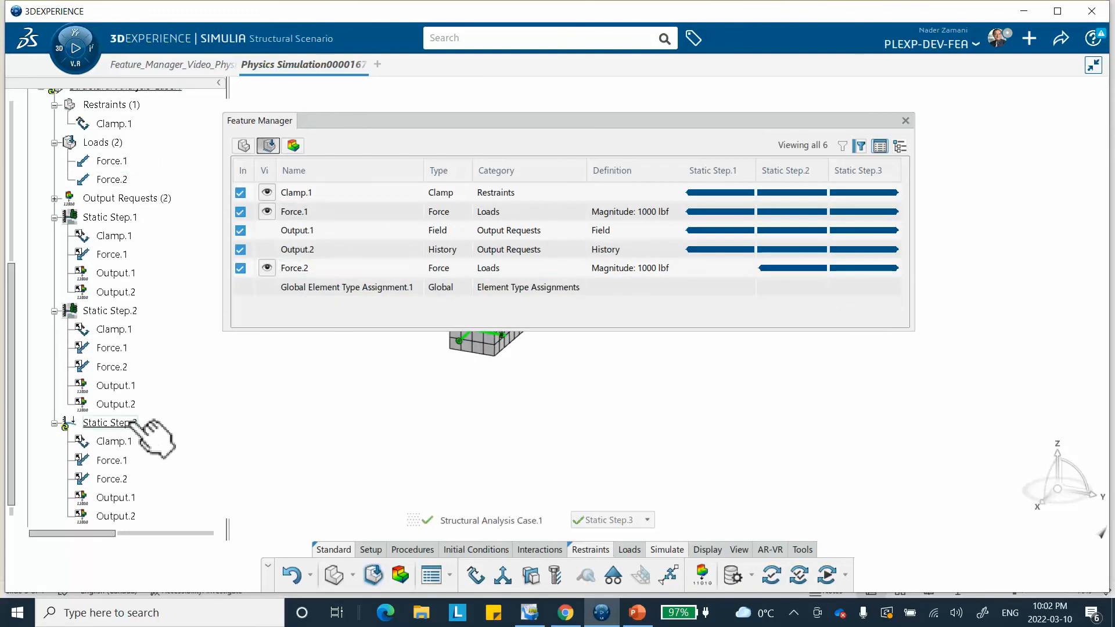
Step: Collapse the Feature Manager, run the simulation for Structural Analysis Case.1, and close the Simulation Status dialog
click(727, 120)
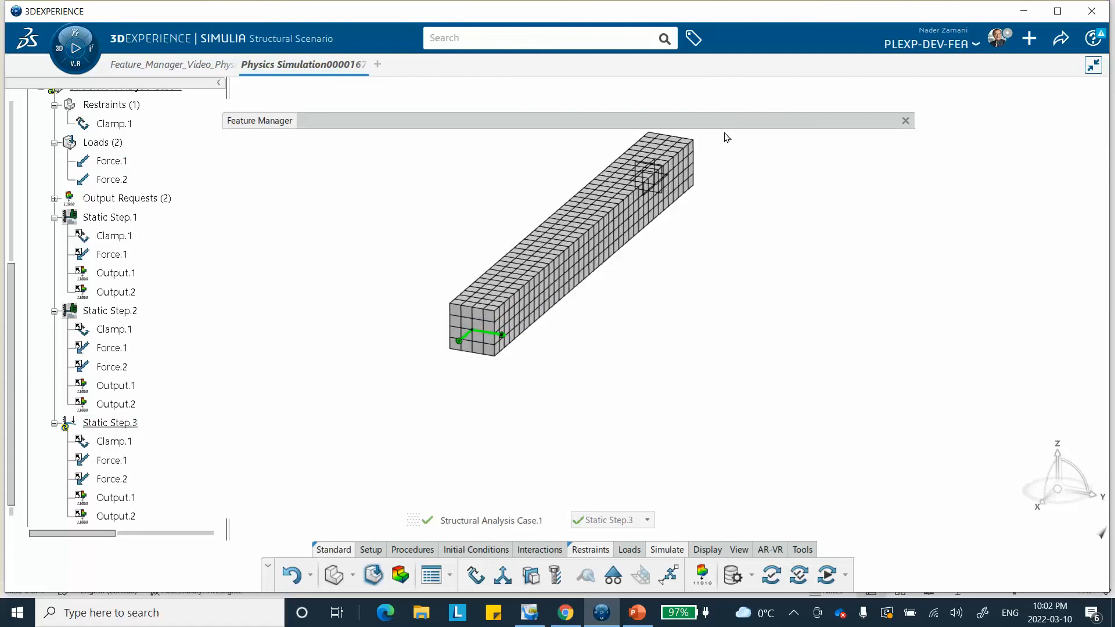
click(827, 574)
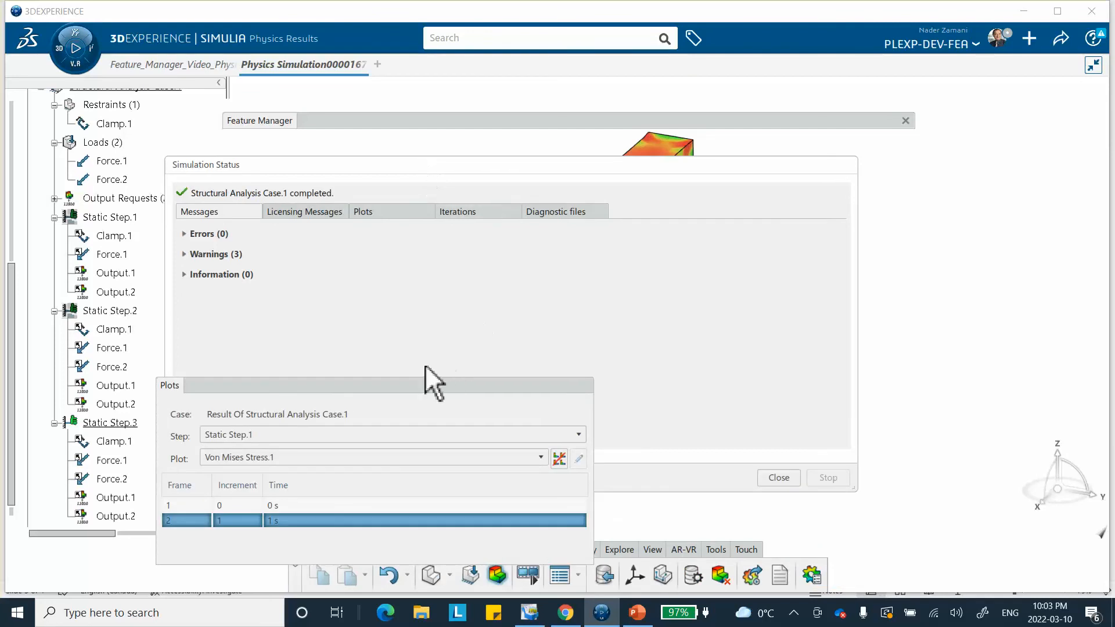
click(777, 477)
Step: Display the Von Mises Stress.1 plot for Static Step.2 and compare it with the reference slide in PowerPoint, returning to 3DEXPERIENCE
click(316, 435)
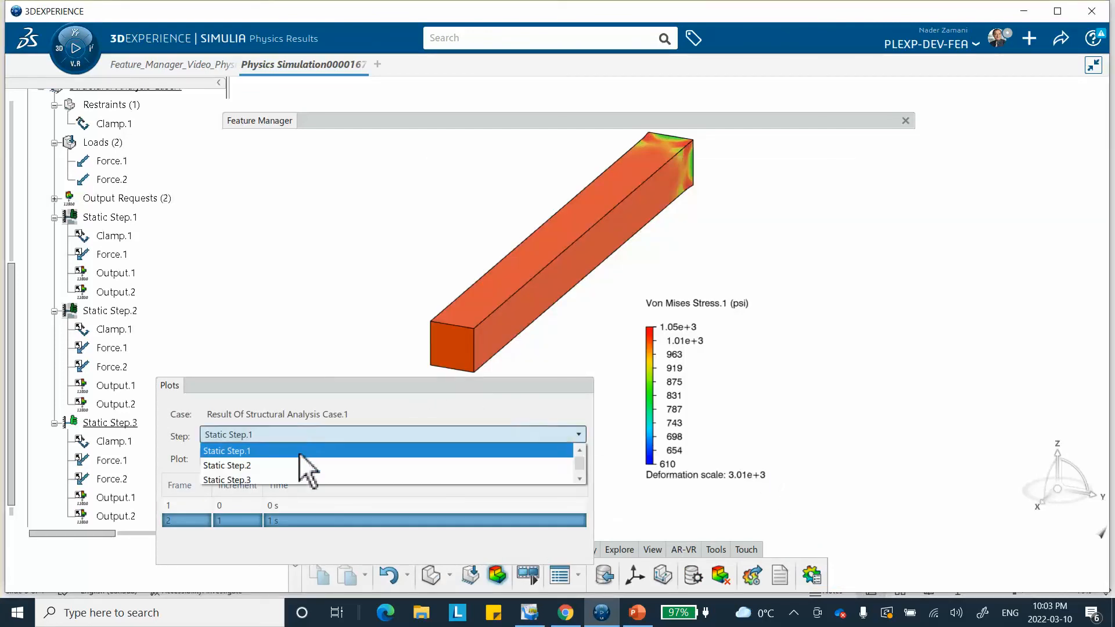
click(308, 467)
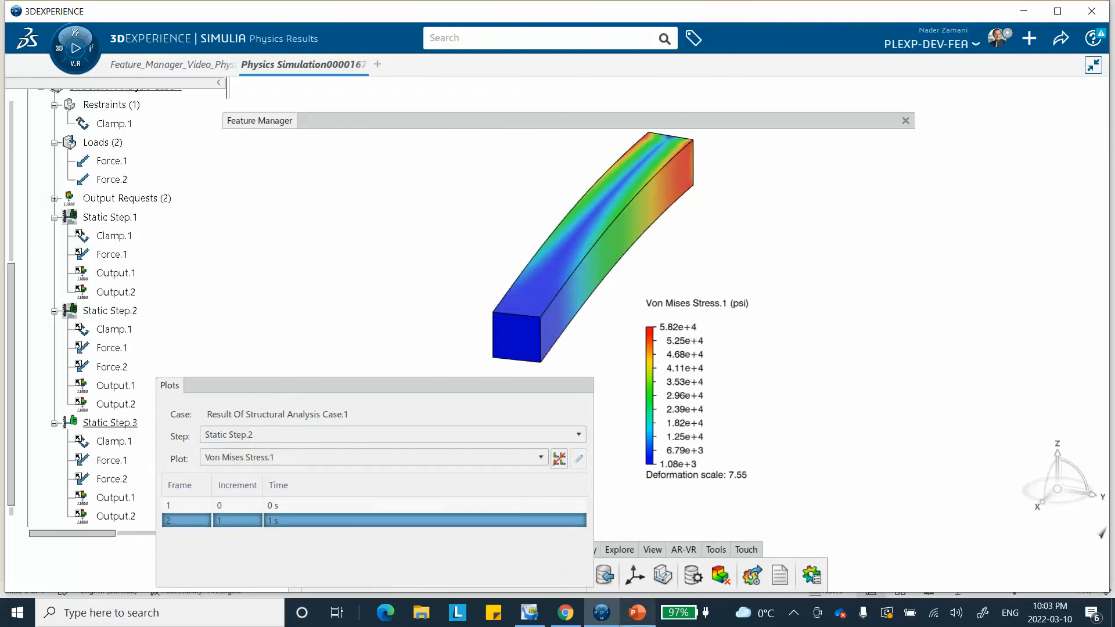
click(635, 613)
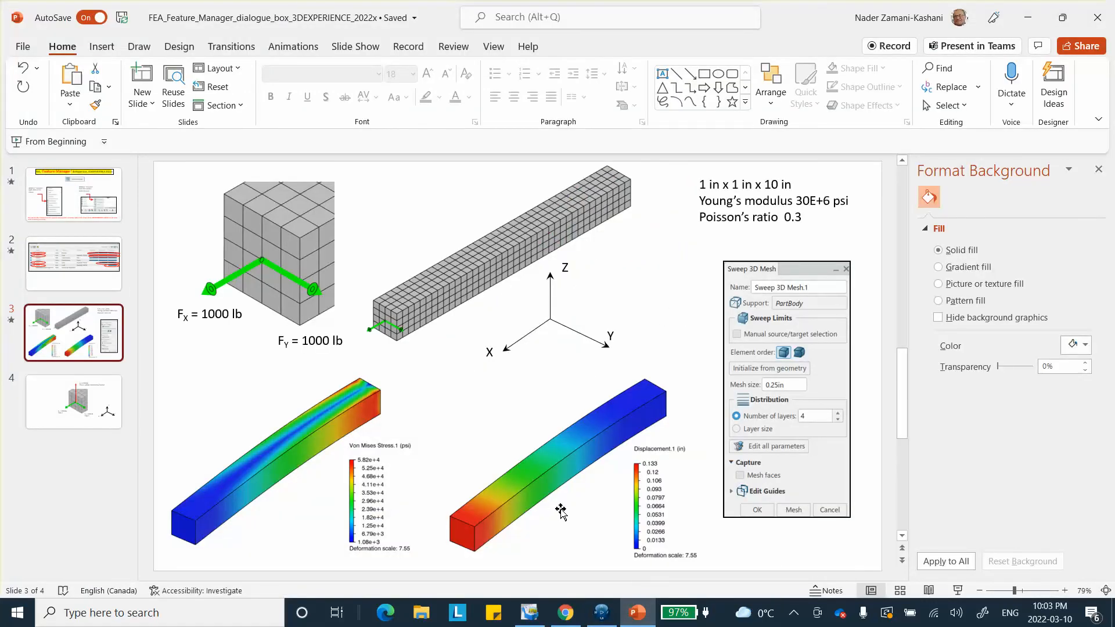
click(1027, 17)
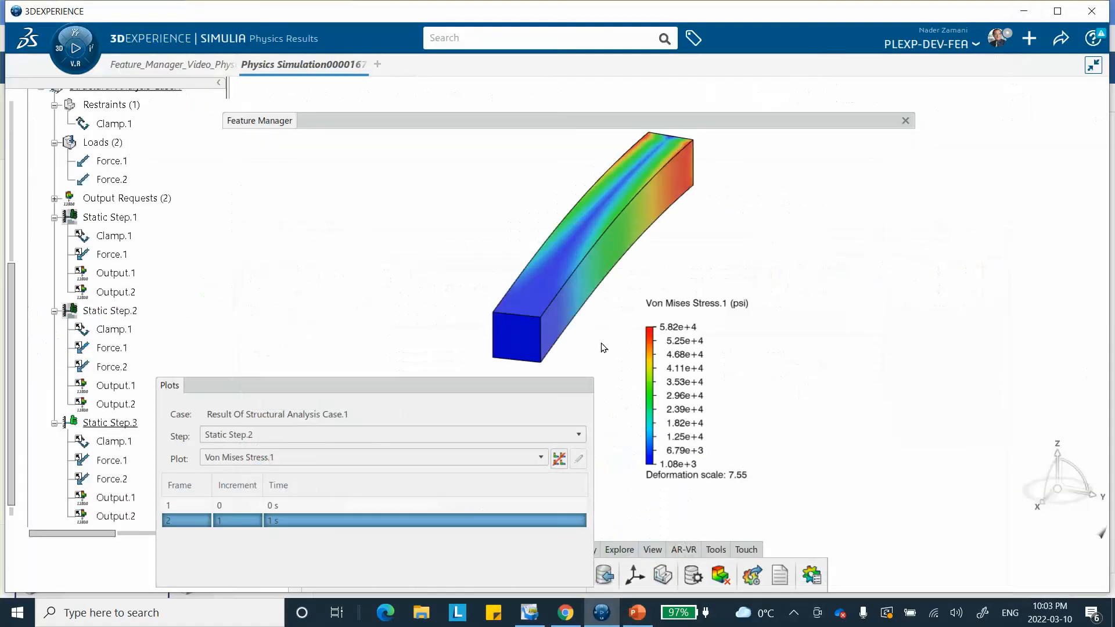
Step: Display the Von Mises Stress.1 plot for Static Step.3, and move and collapse the Plots dialog
click(314, 437)
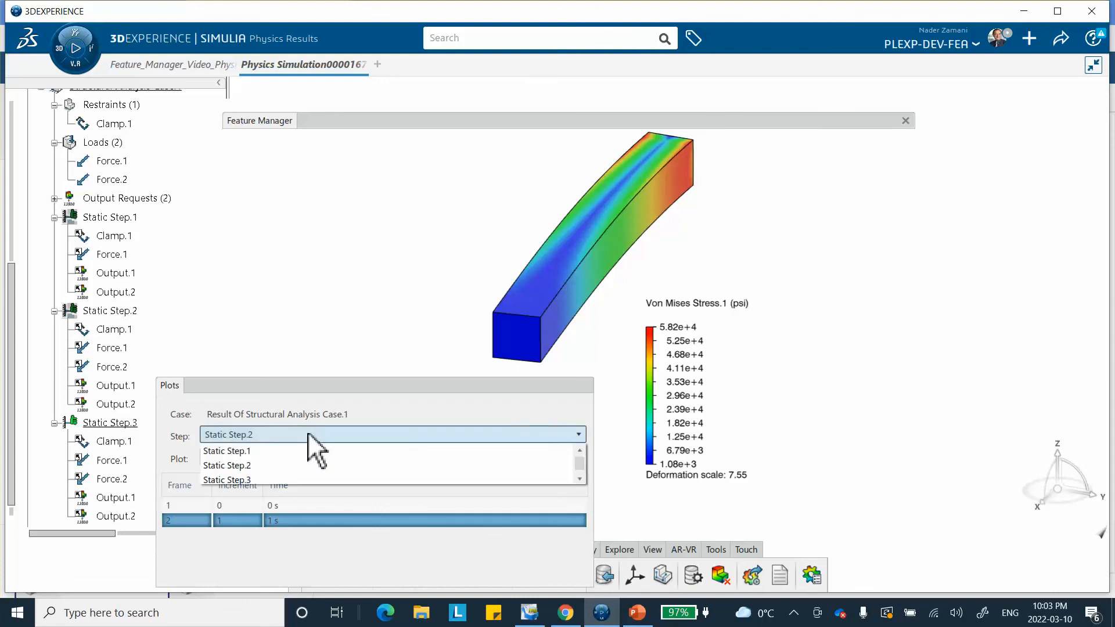
click(309, 480)
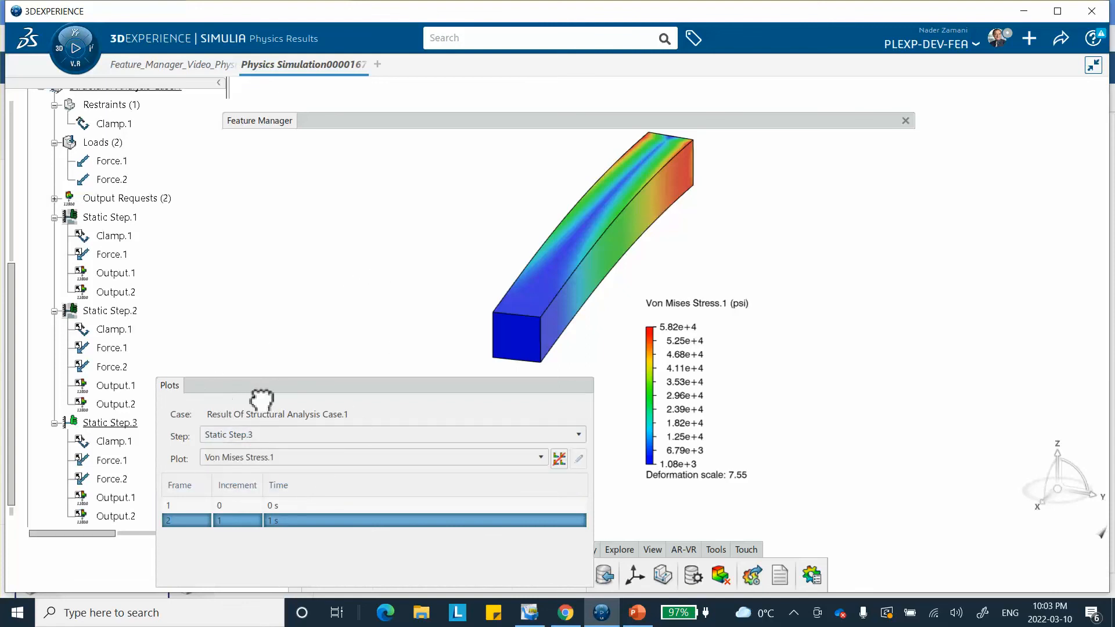
drag(256, 386, 295, 261)
click(295, 260)
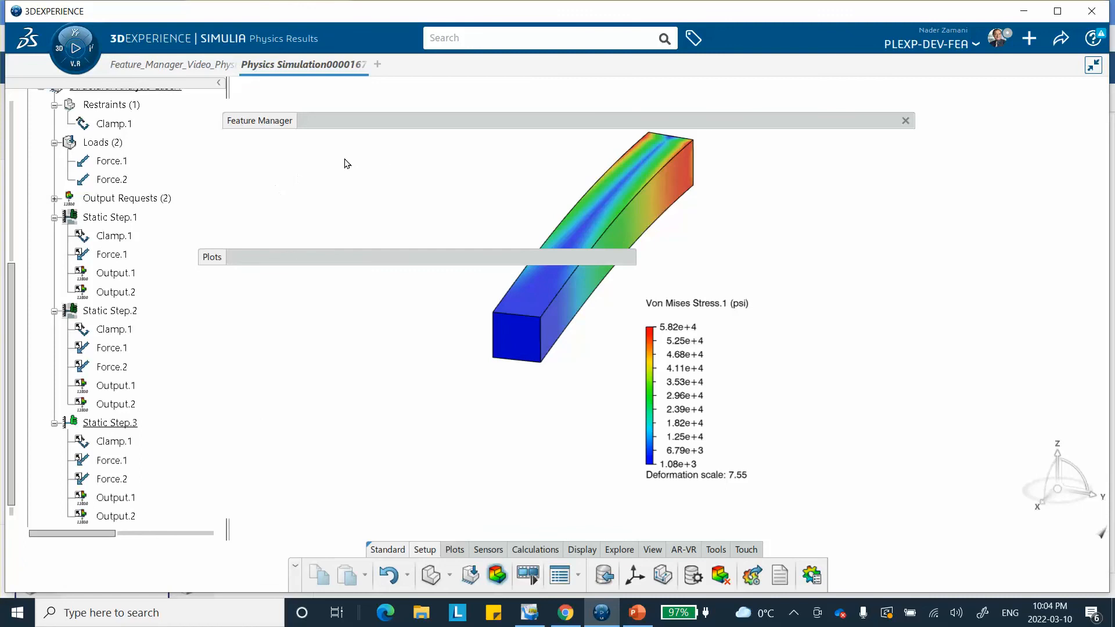
Step: Include geometric nonlinearity in the advanced settings of Static Step.1 in the structural scenario
scroll(112, 142, up, 3)
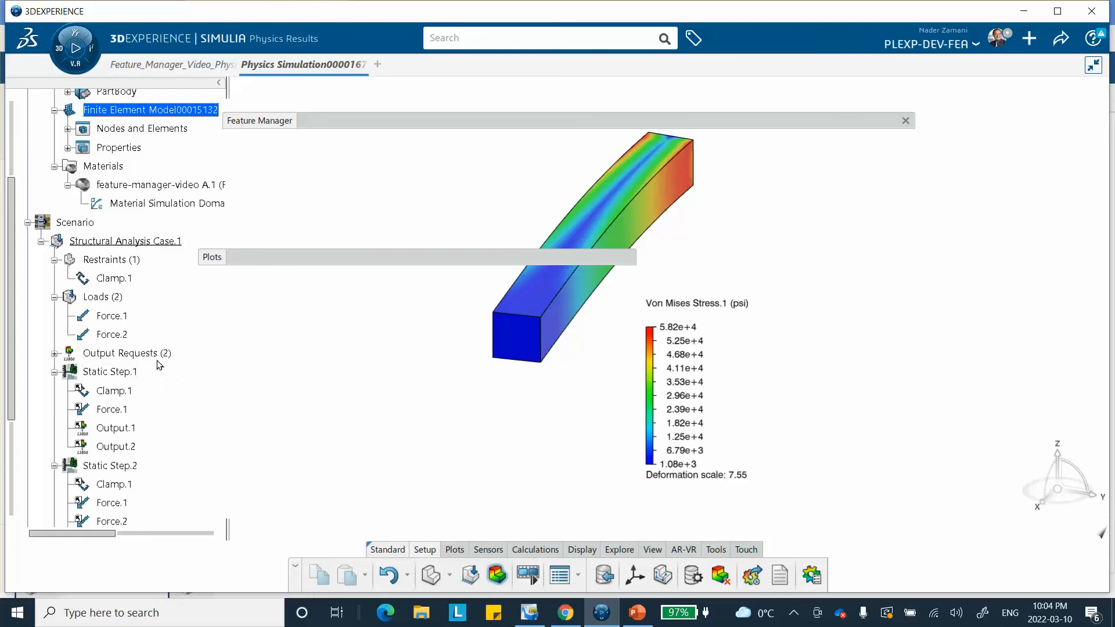
scroll(148, 354, down, 2)
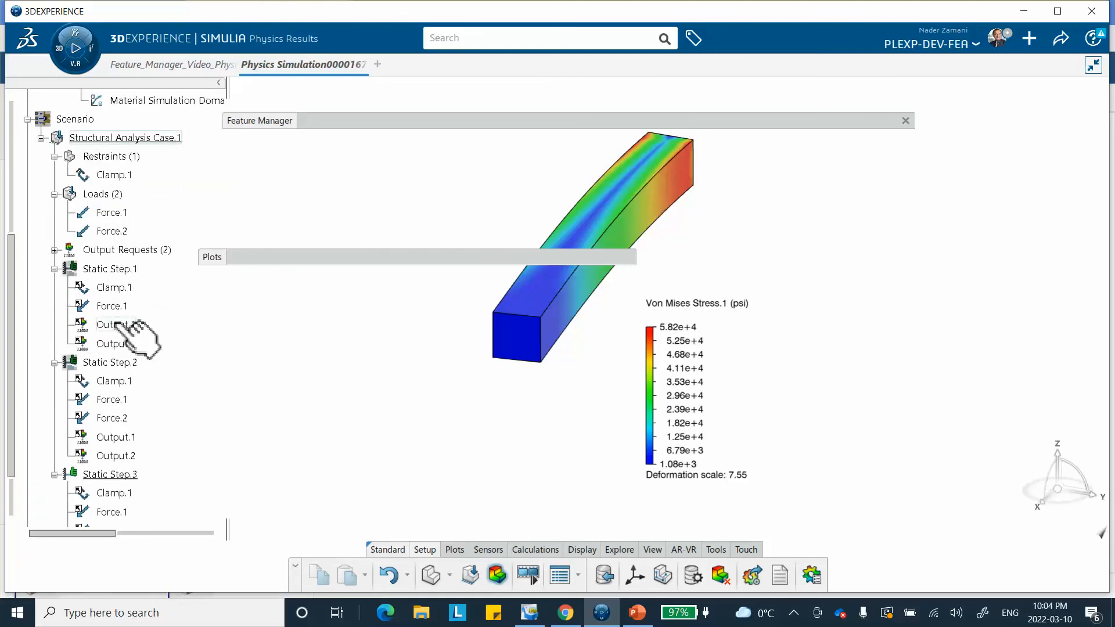
click(126, 270)
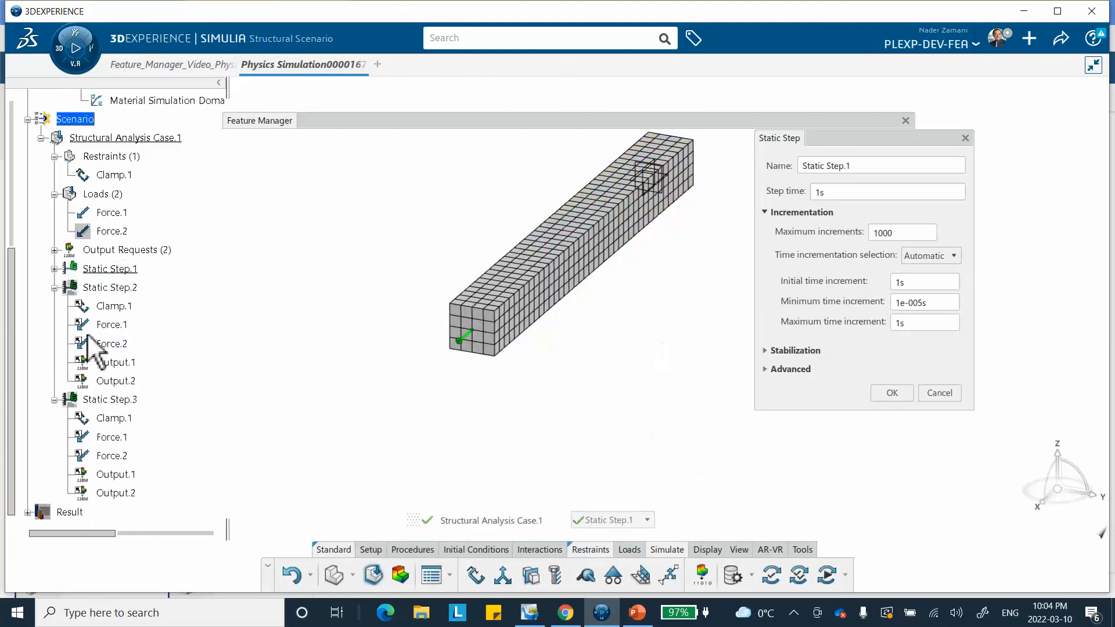
click(767, 370)
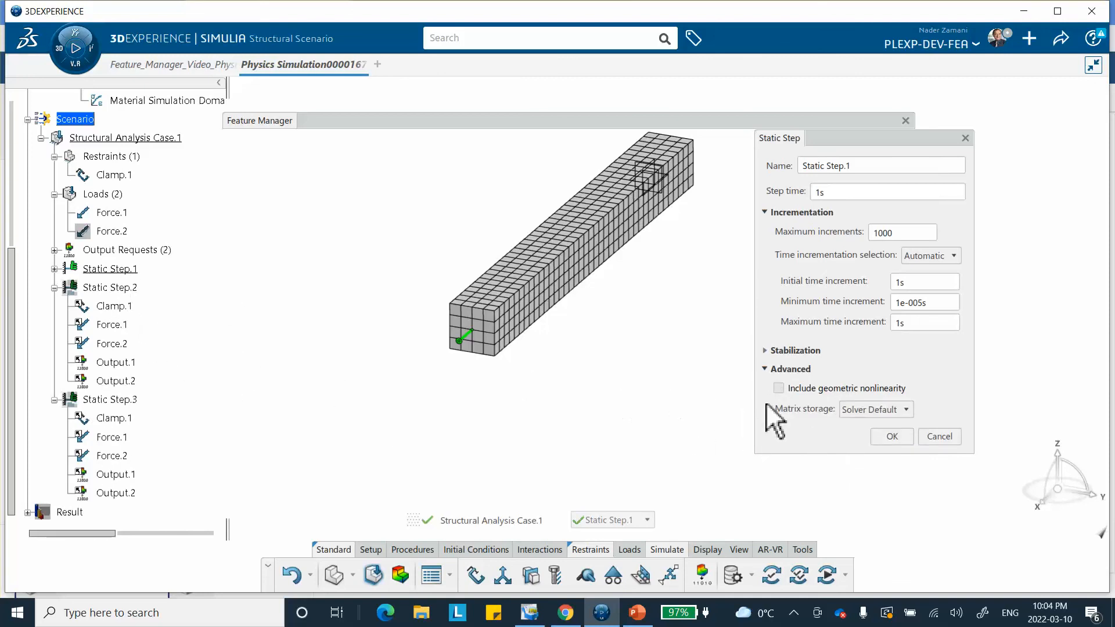
click(779, 387)
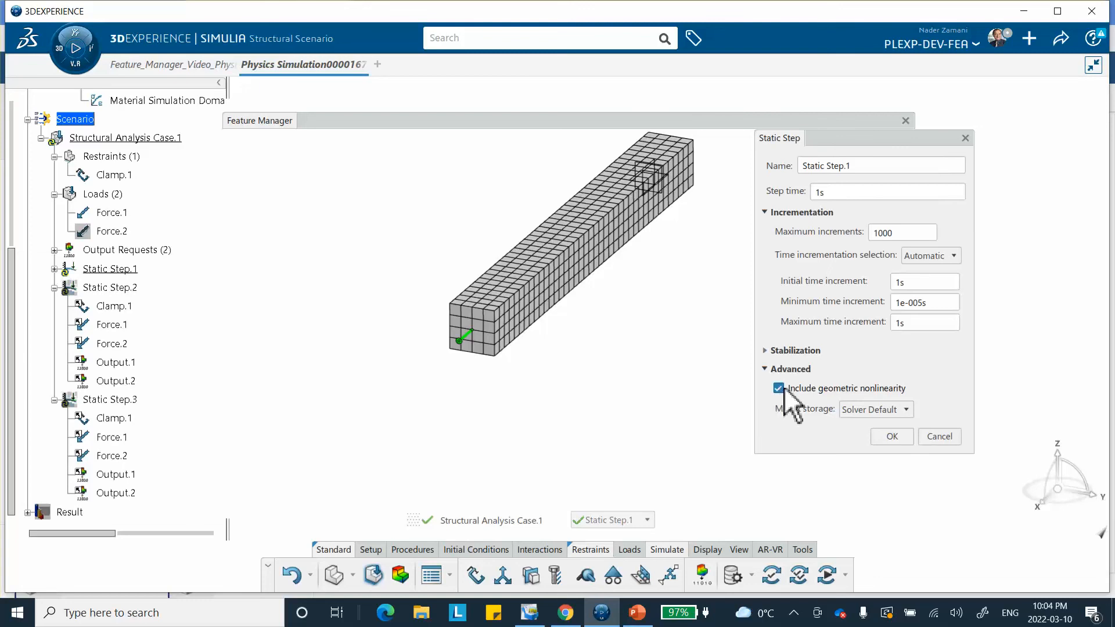
click(894, 439)
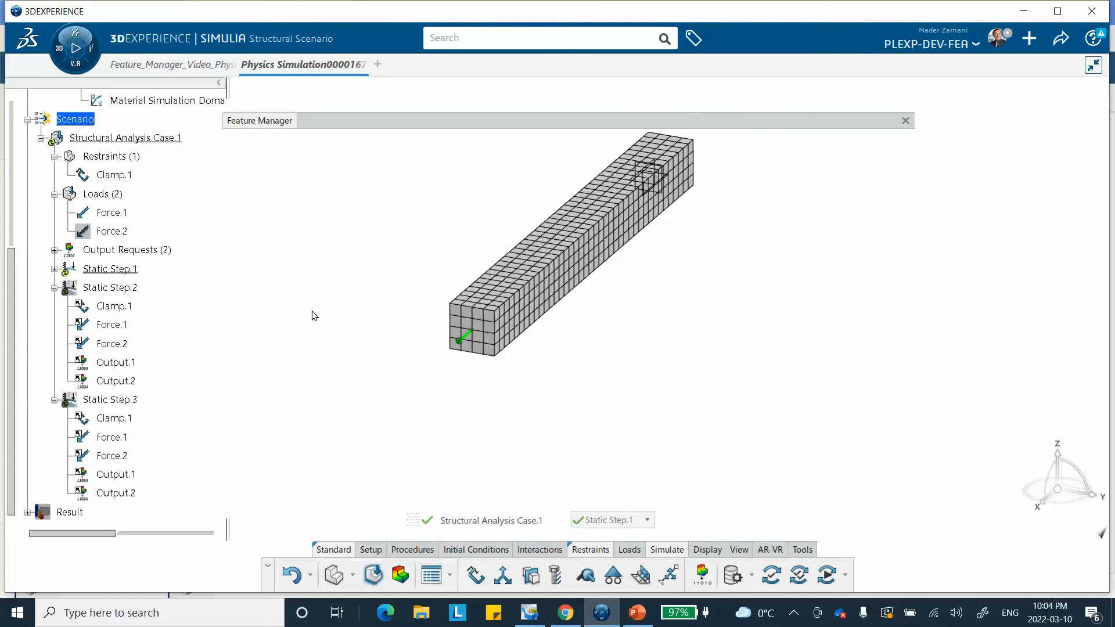
Step: Check the geometric nonlinearity setting in the advanced options of Static Step.2, and accept its definition
click(125, 268)
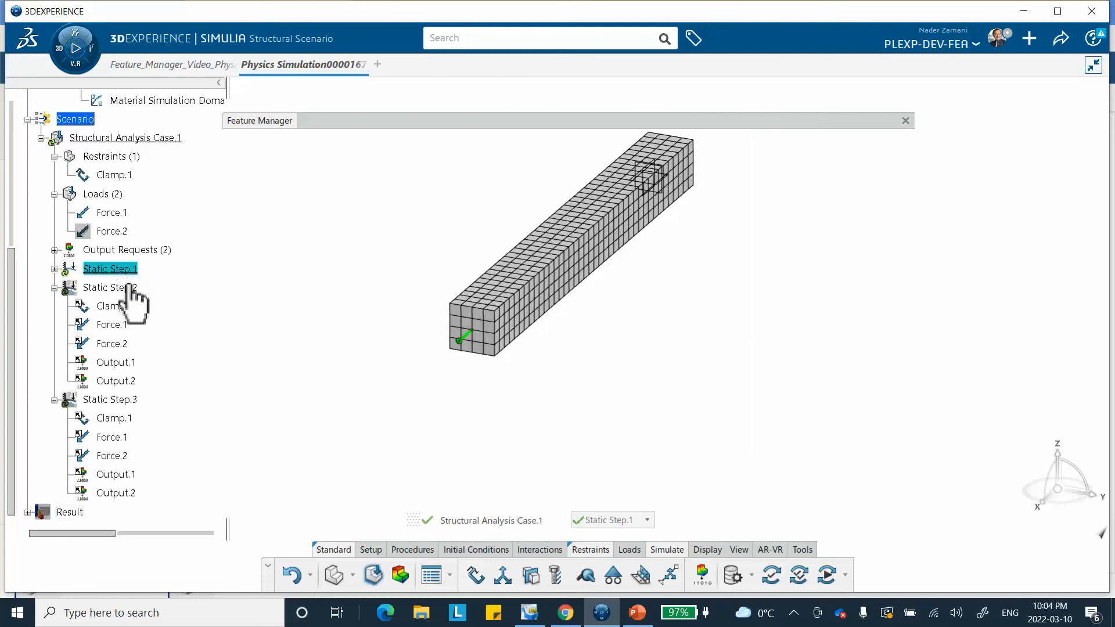
double_click(129, 287)
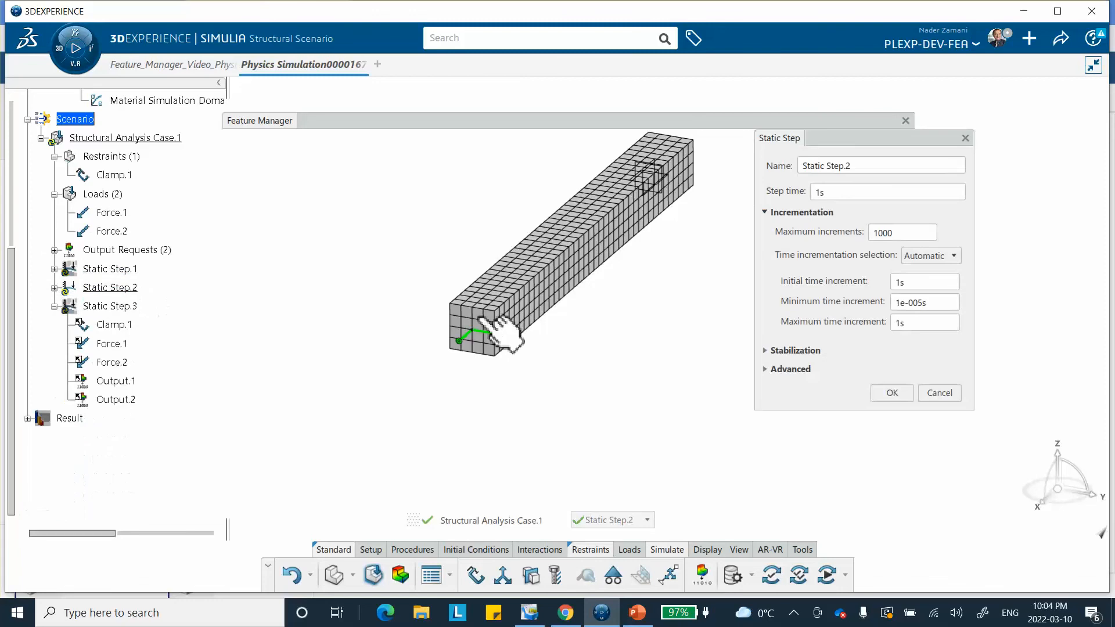
click(768, 370)
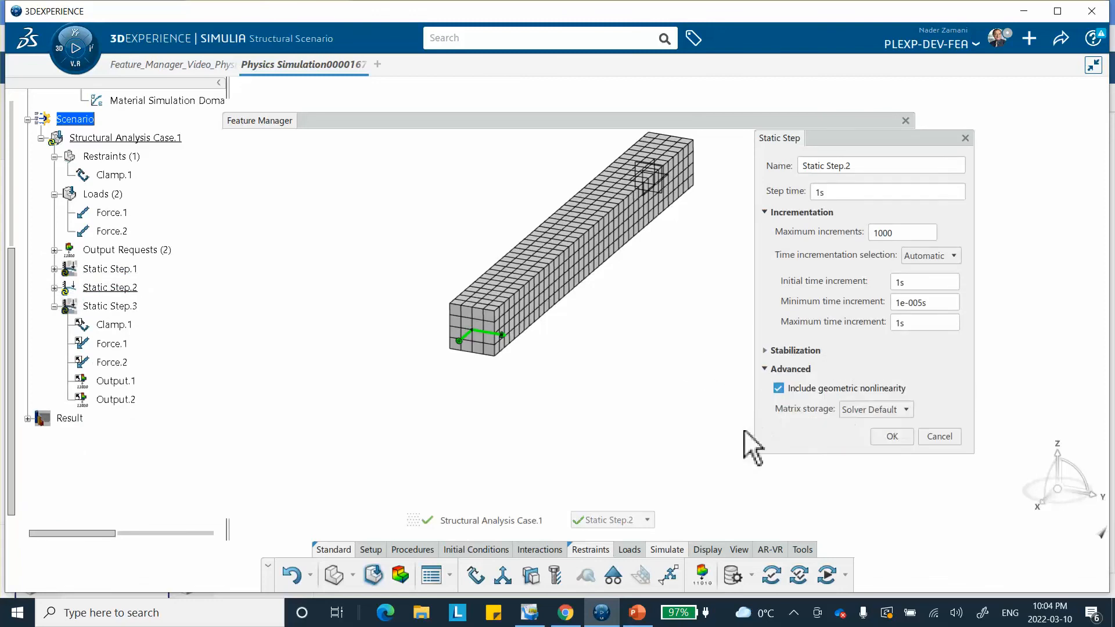
click(886, 436)
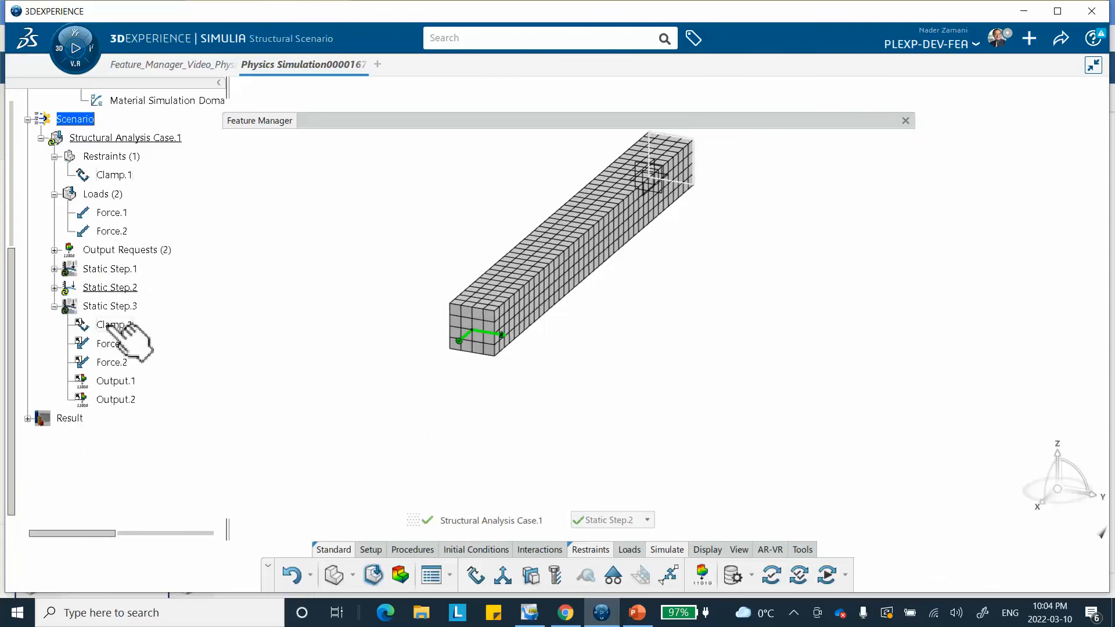
Step: Check the geometric nonlinearity setting in the advanced options of Static Step.3, and accept its definition
click(112, 307)
double_click(110, 306)
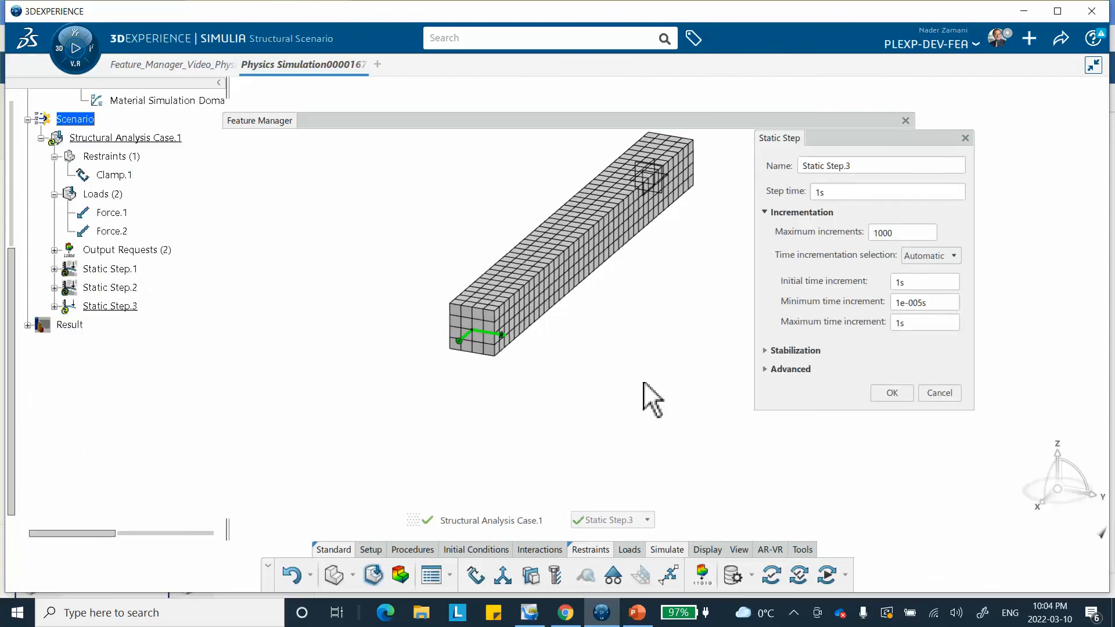
click(768, 371)
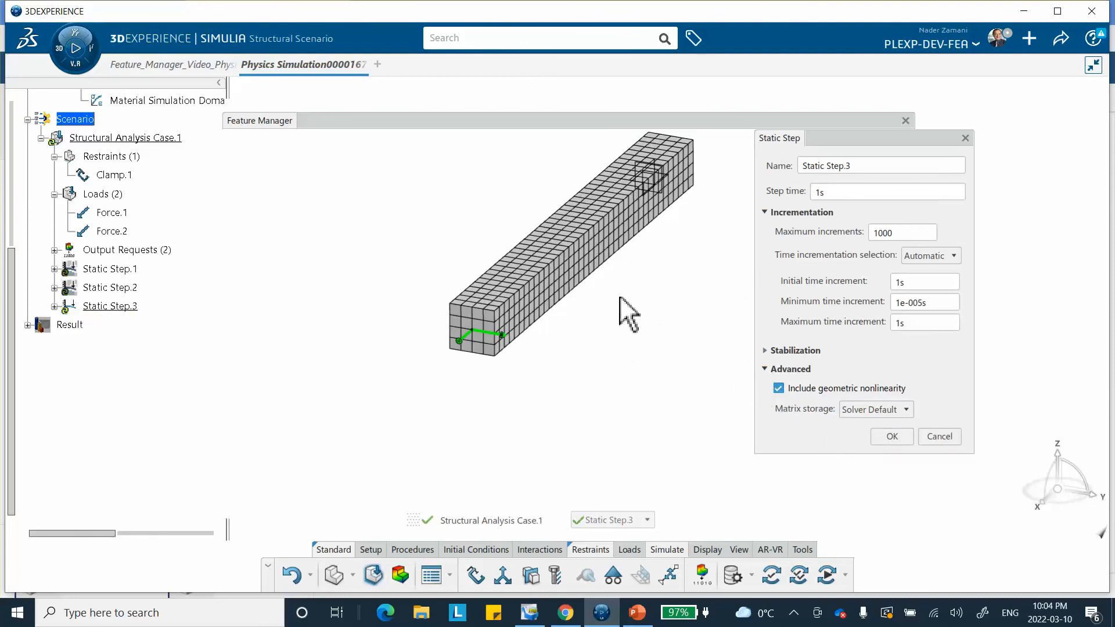
middle_drag(517, 232, 474, 280)
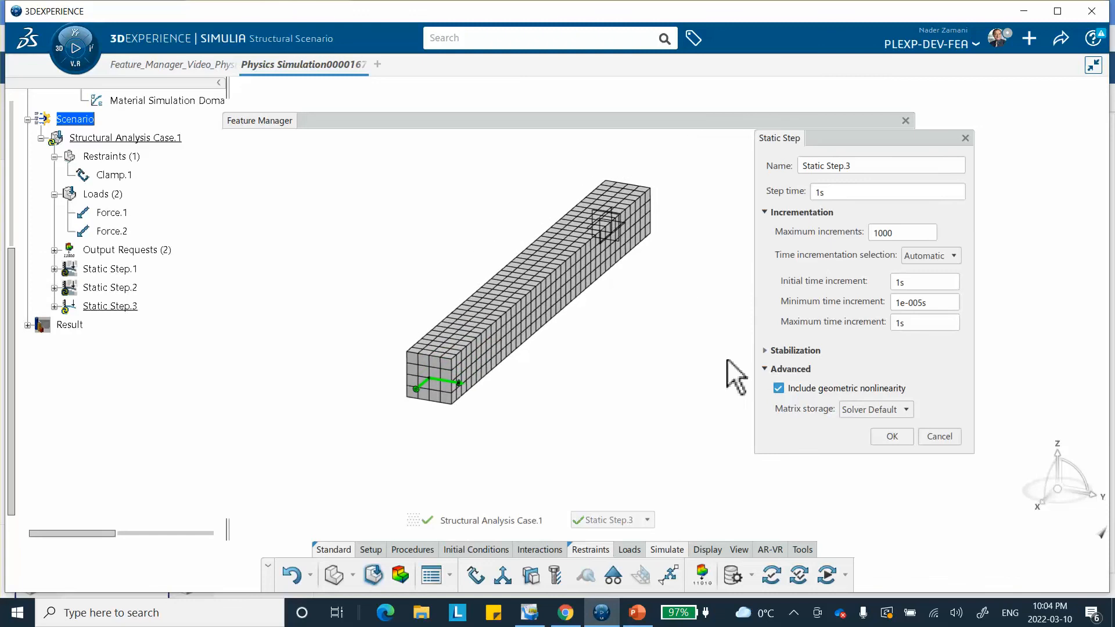
click(892, 437)
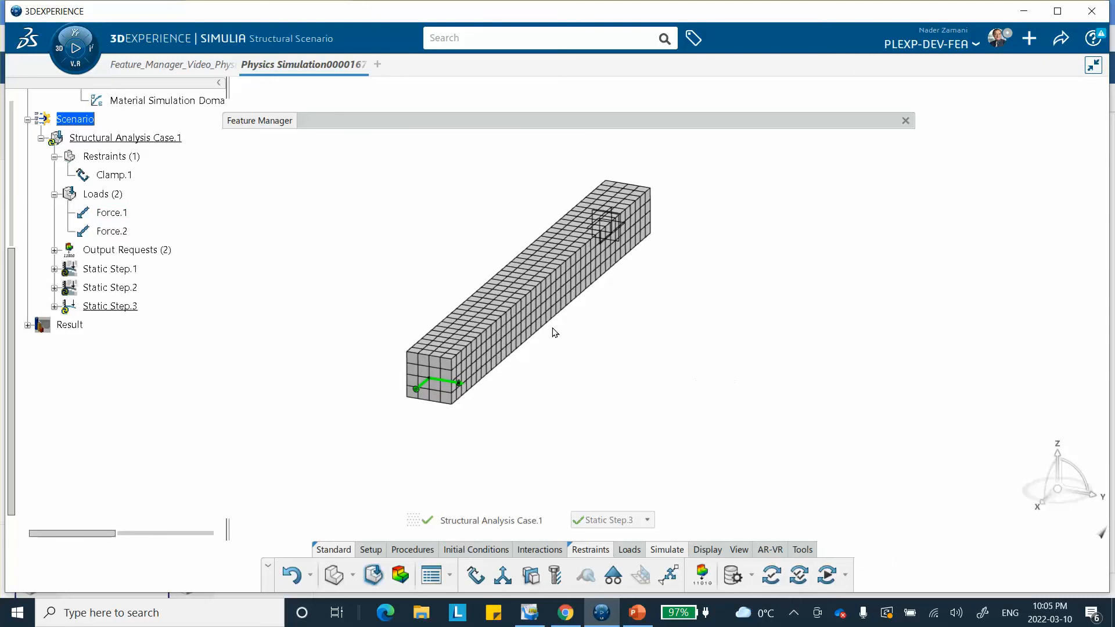
Step: Expand the Feature Manager and review the features active in each of the three static steps
click(510, 127)
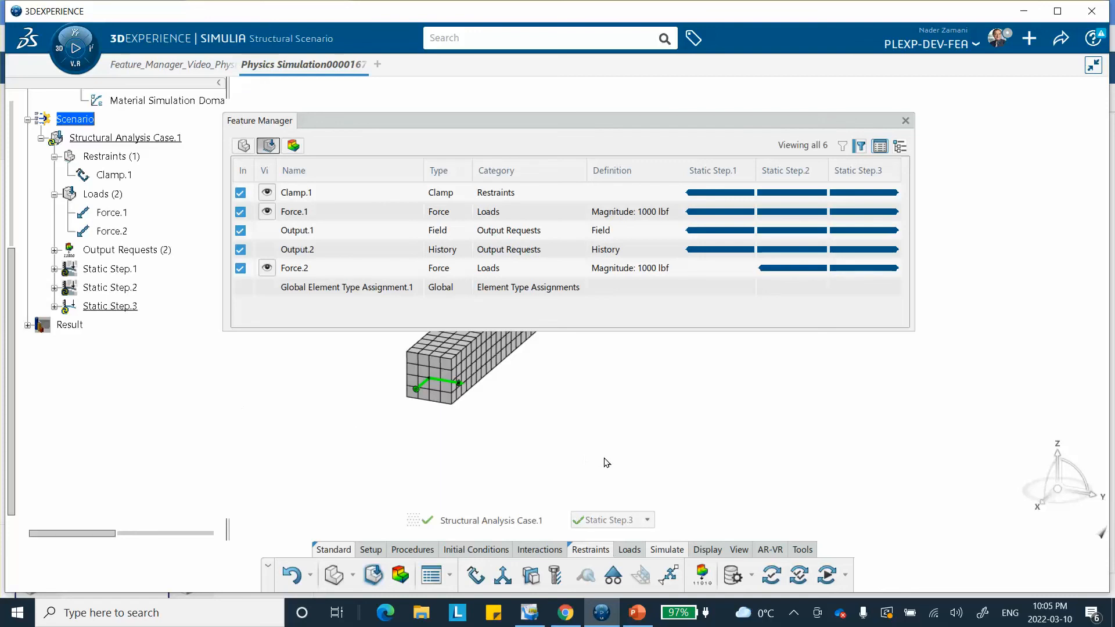
drag(470, 120, 491, 124)
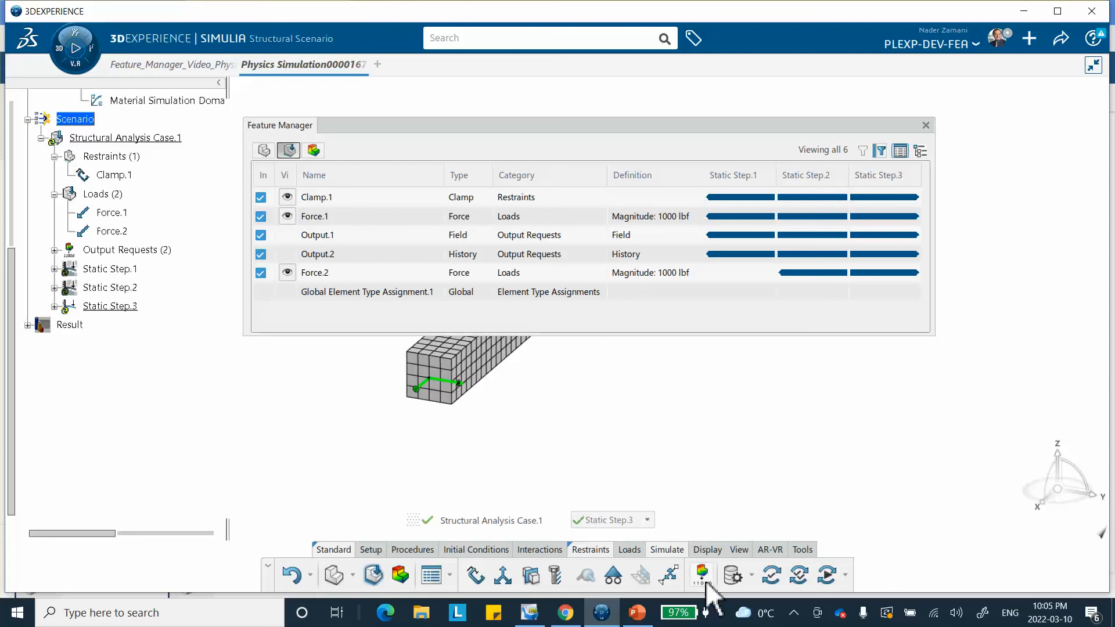
click(794, 613)
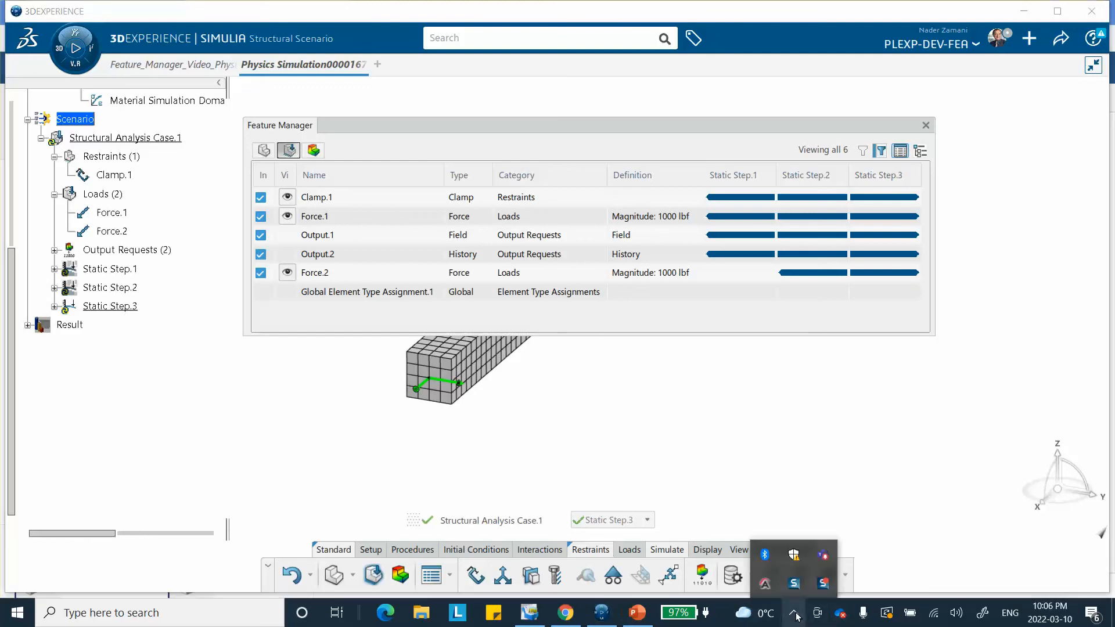